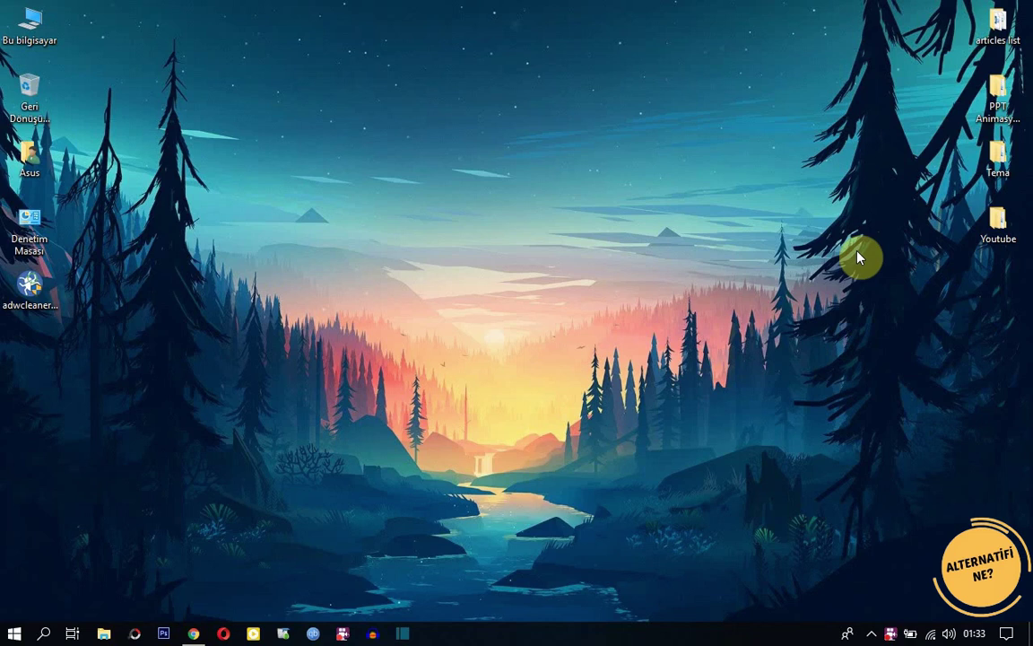
left_click(193, 633)
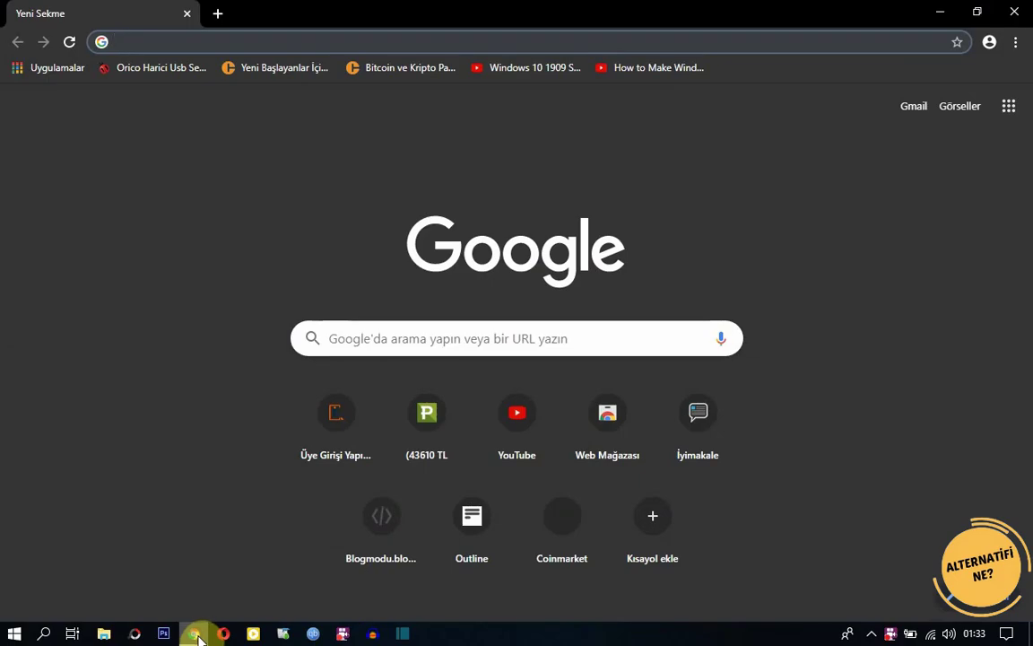
left_click(1012, 13)
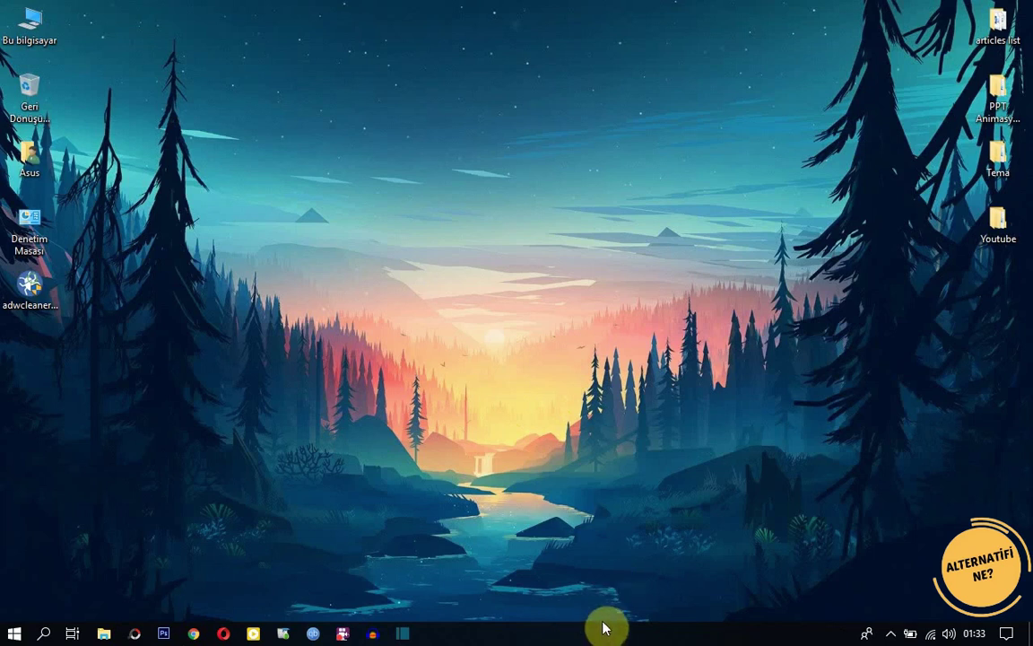
- Open Task Manager and show the list of programs that launch at Windows startup
right_click(602, 633)
left_click(662, 548)
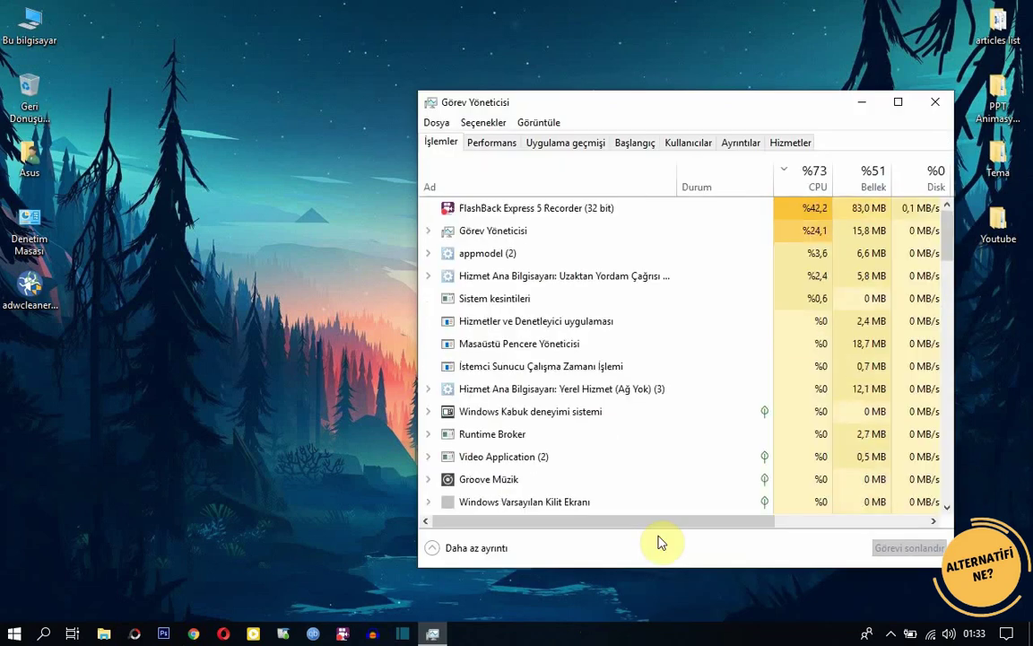
left_click(625, 143)
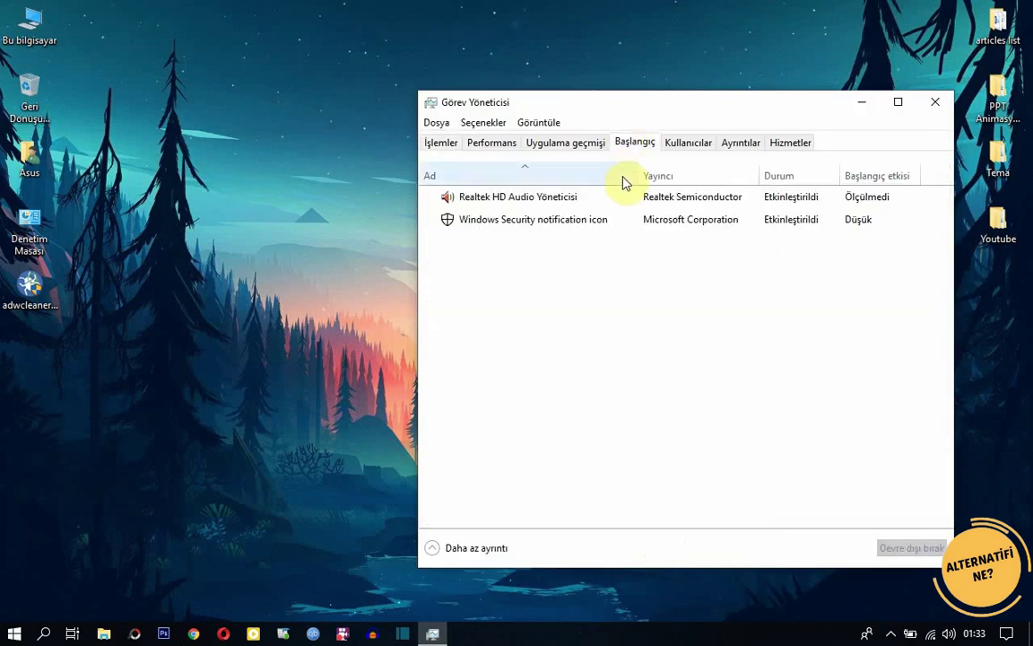
- View the available actions for the Windows Security notification icon startup entry, including disabling it, and close Task Manager
left_click(607, 224)
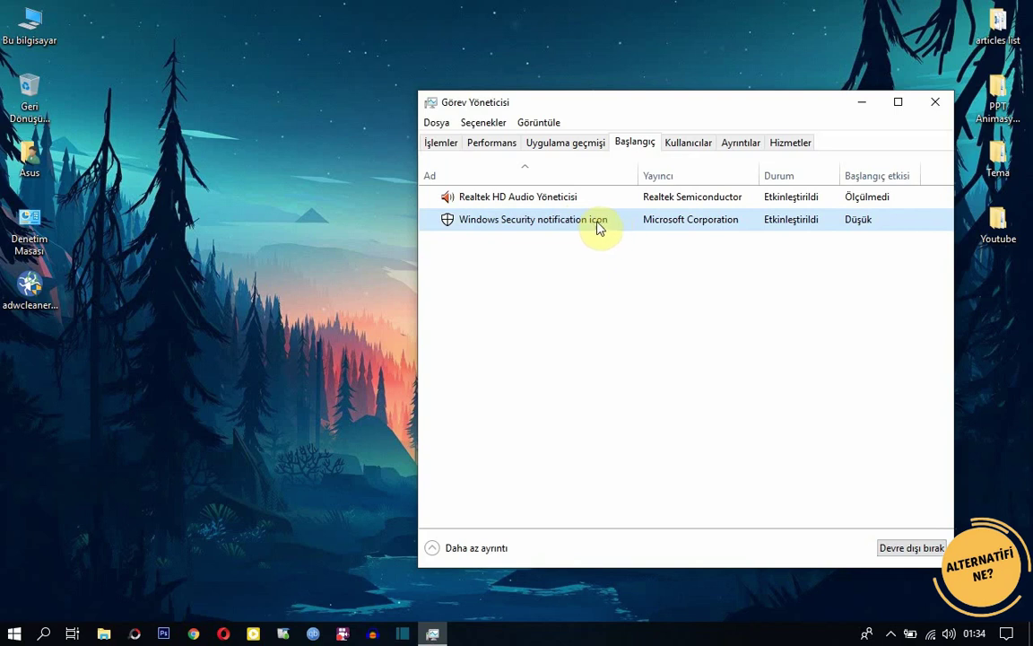
right_click(723, 231)
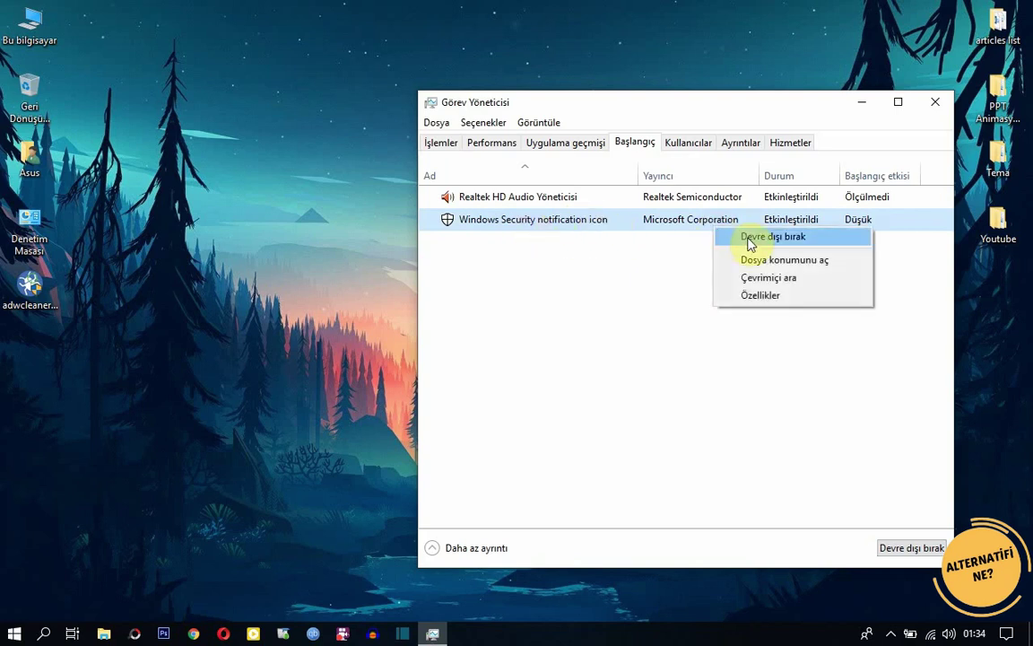
left_click(542, 271)
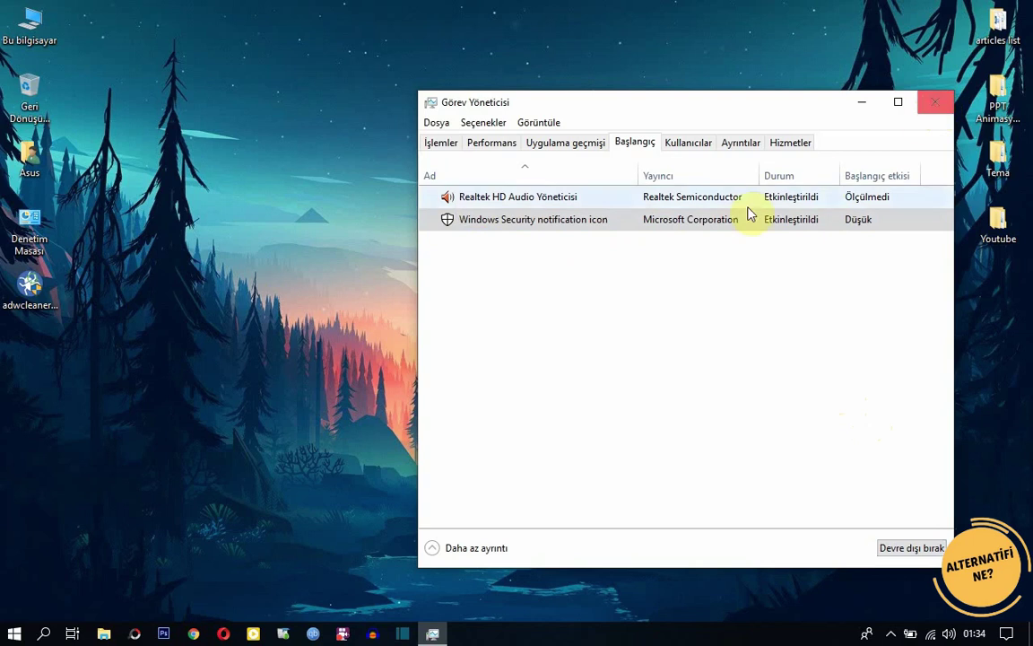
right_click(713, 221)
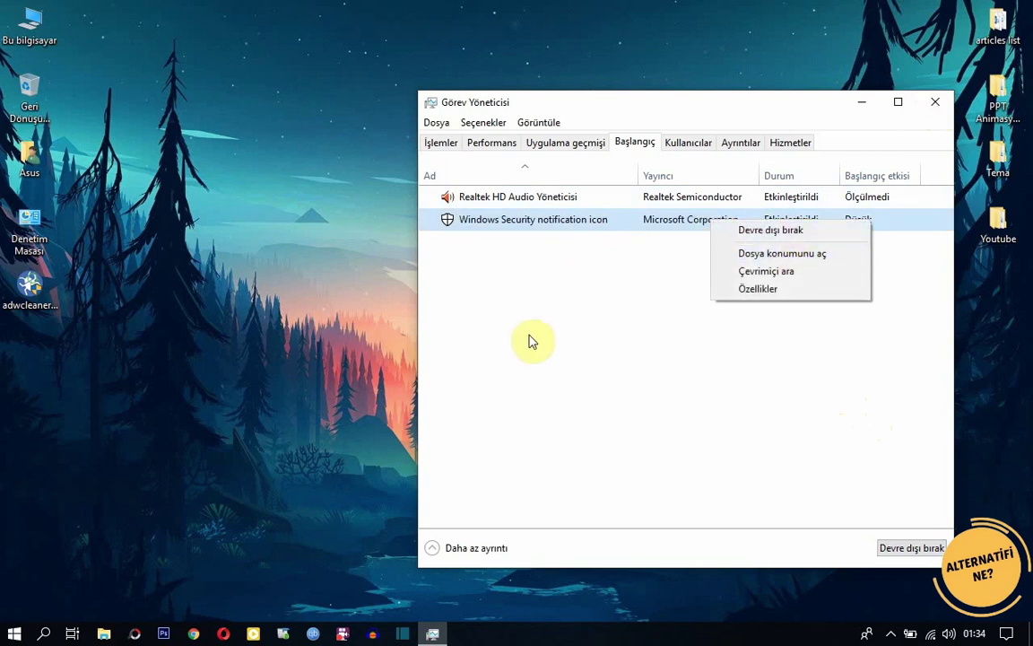
left_click(481, 307)
left_click(932, 109)
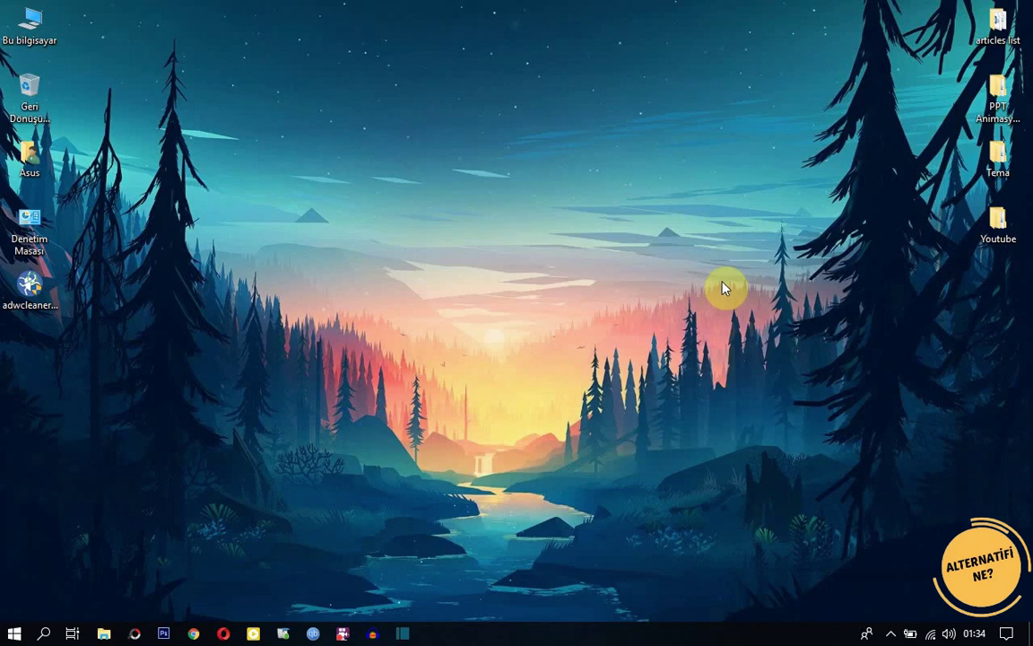
- Search Windows for "backgr" and open the Arka plan uygulamaları system settings
left_click(45, 634)
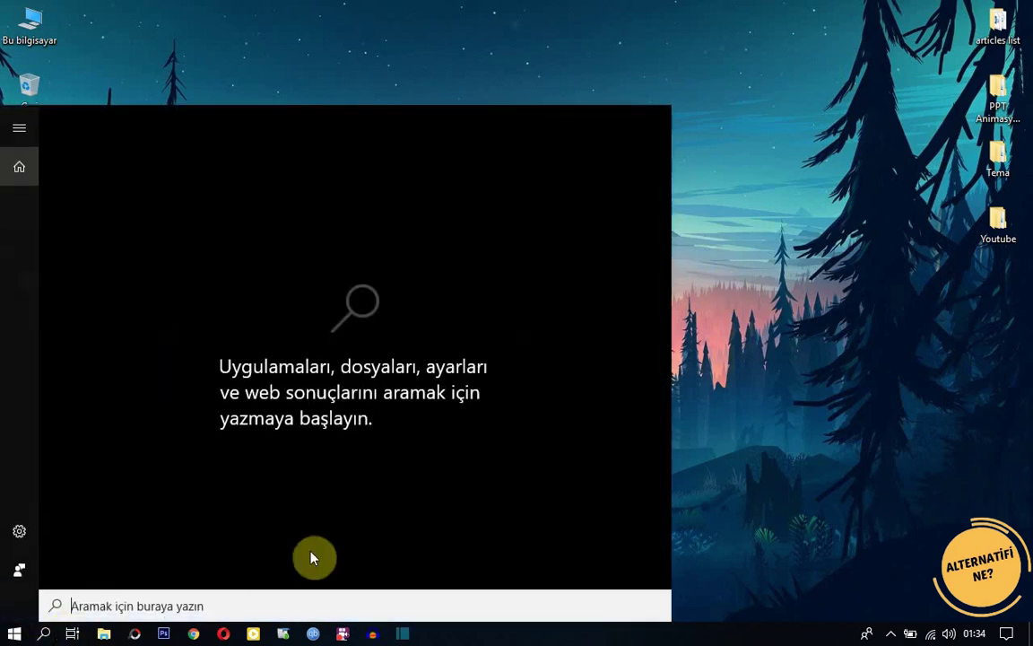
type("bak")
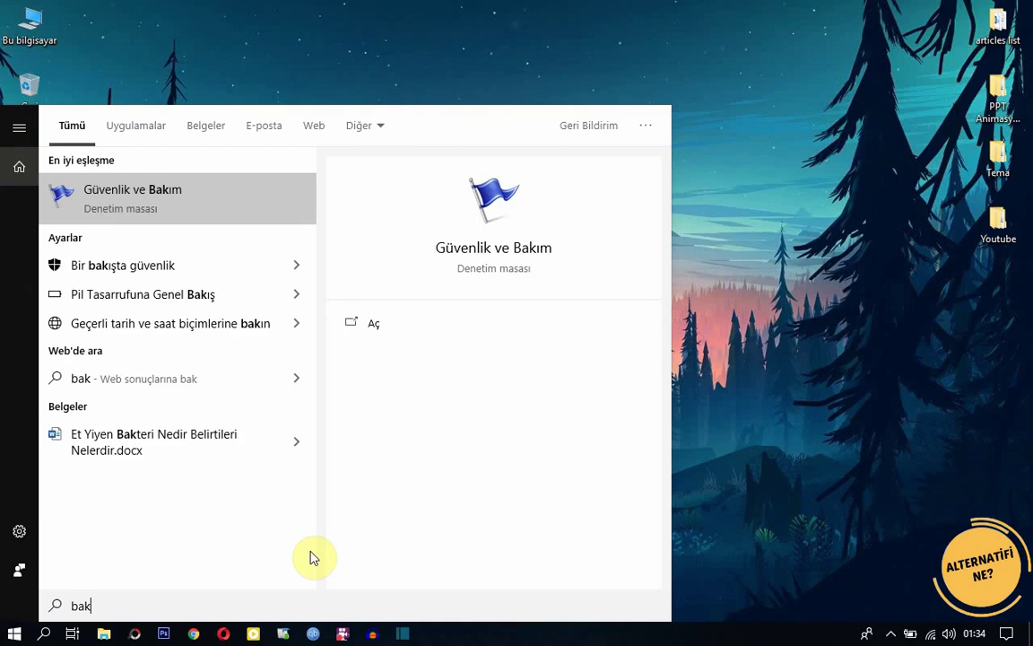
key("BackSpace")
type("ckgr")
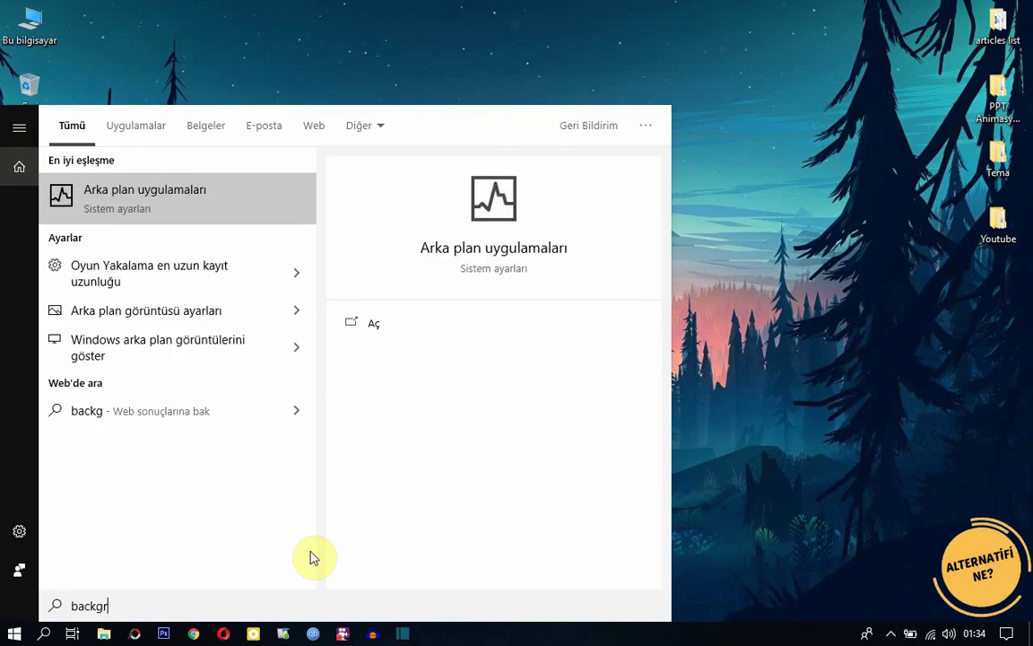
left_click(135, 203)
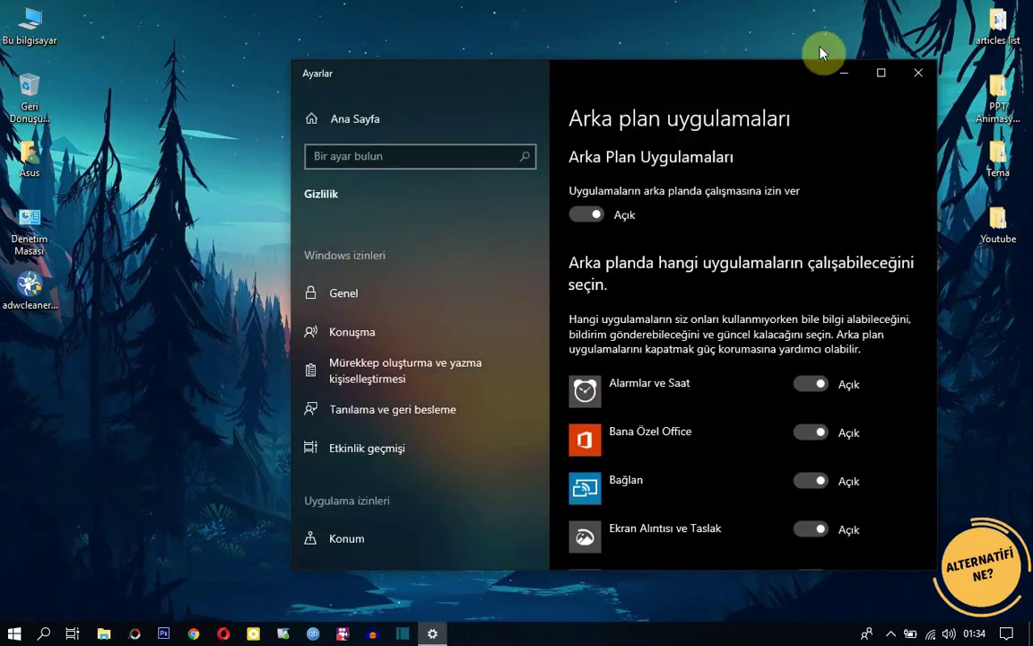
- Turn off the permission for apps to run in the background and close the settings window
left_click(877, 76)
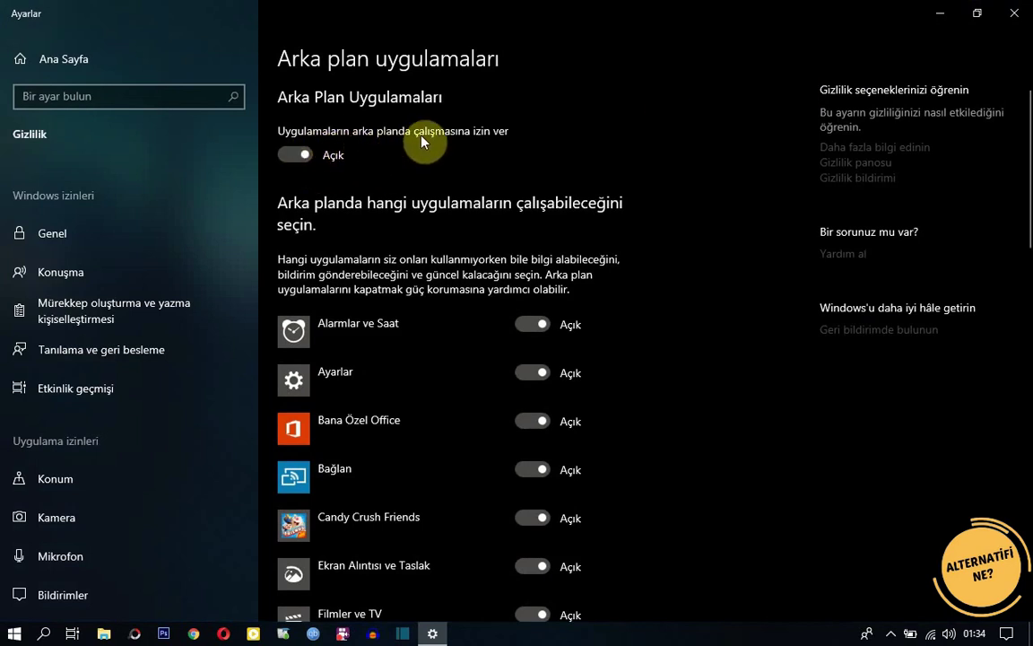
left_click(288, 163)
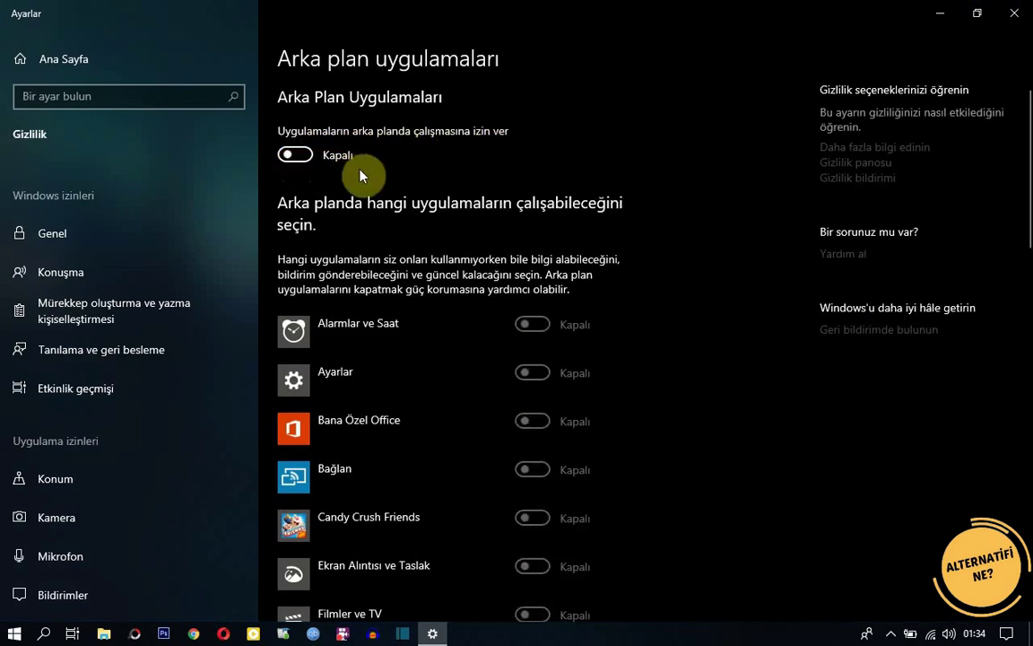
left_click(1015, 16)
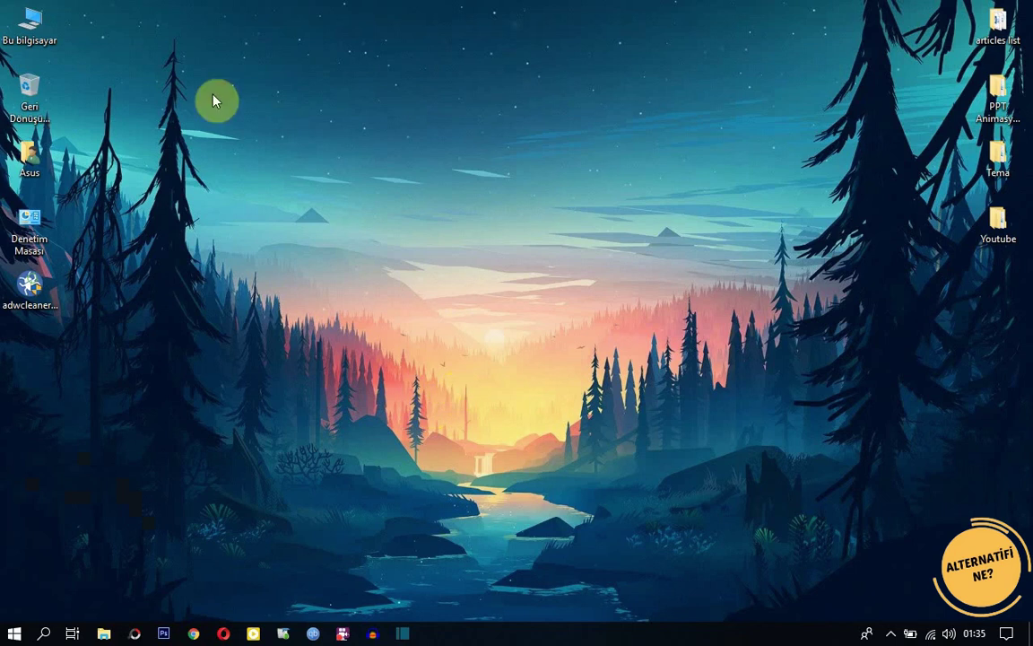
- Open the properties of Yerel Disk (C:) and start Disk Cleanup for that drive
double_click(36, 23)
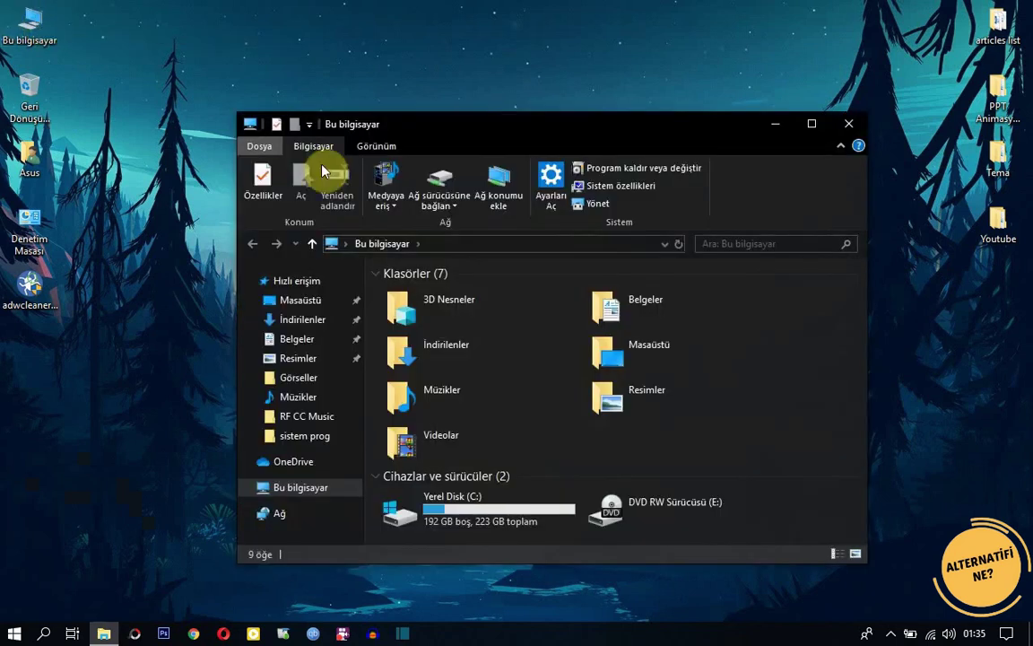
left_click(459, 502)
right_click(460, 502)
left_click(489, 483)
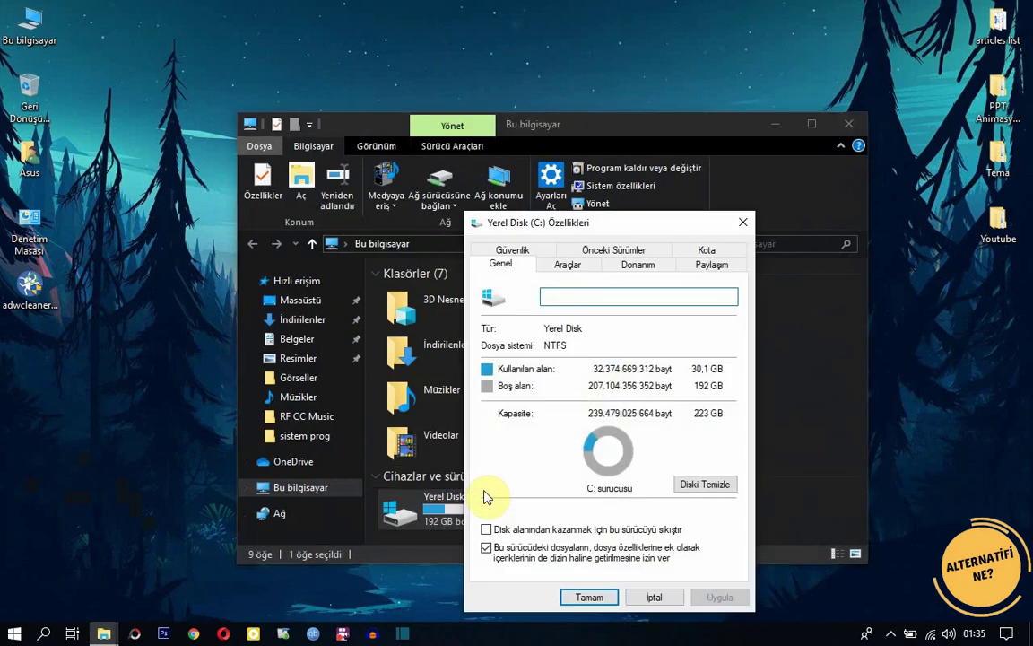
left_click(720, 486)
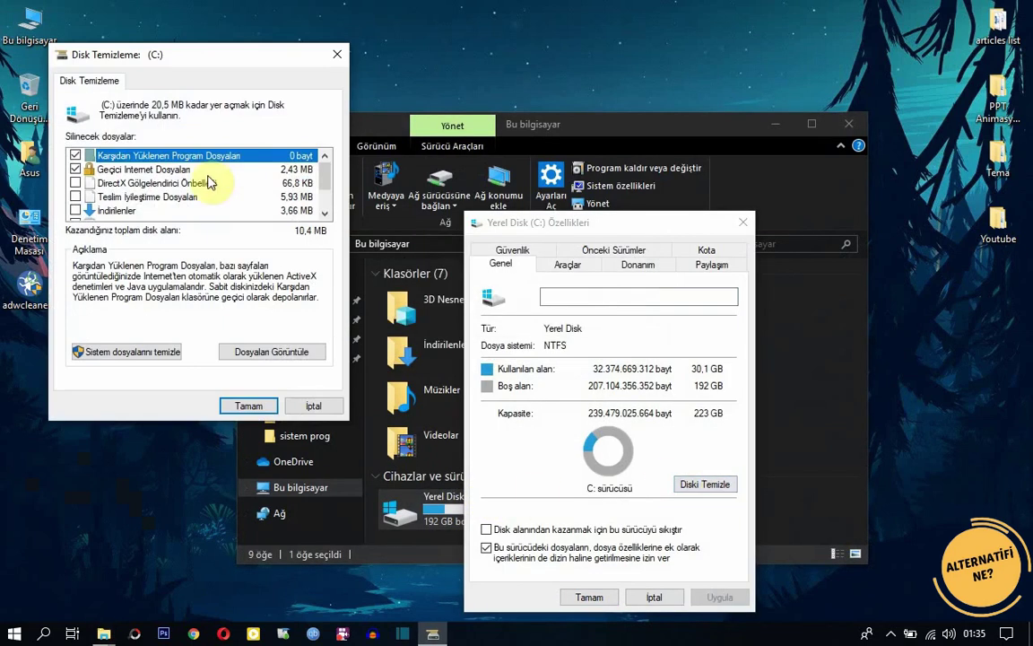
- Mark DirectX shader cache, delivery optimization files, downloads, recycle bin and temporary files for deletion in Disk Cleanup
left_click(76, 183)
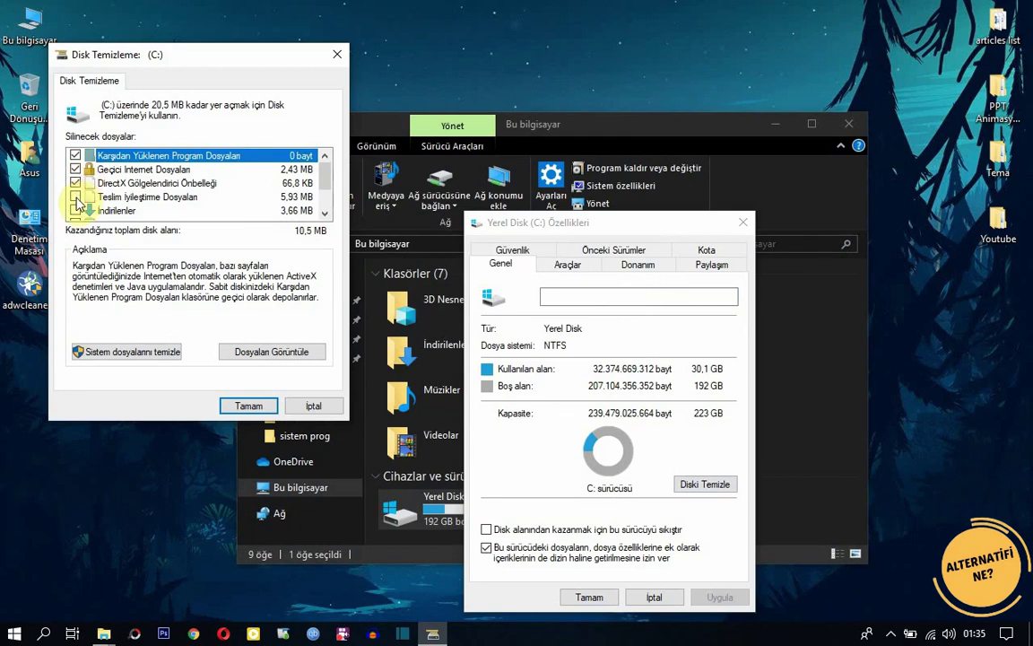
left_click(75, 196)
left_click(74, 211)
scroll(75, 193, "down", 1)
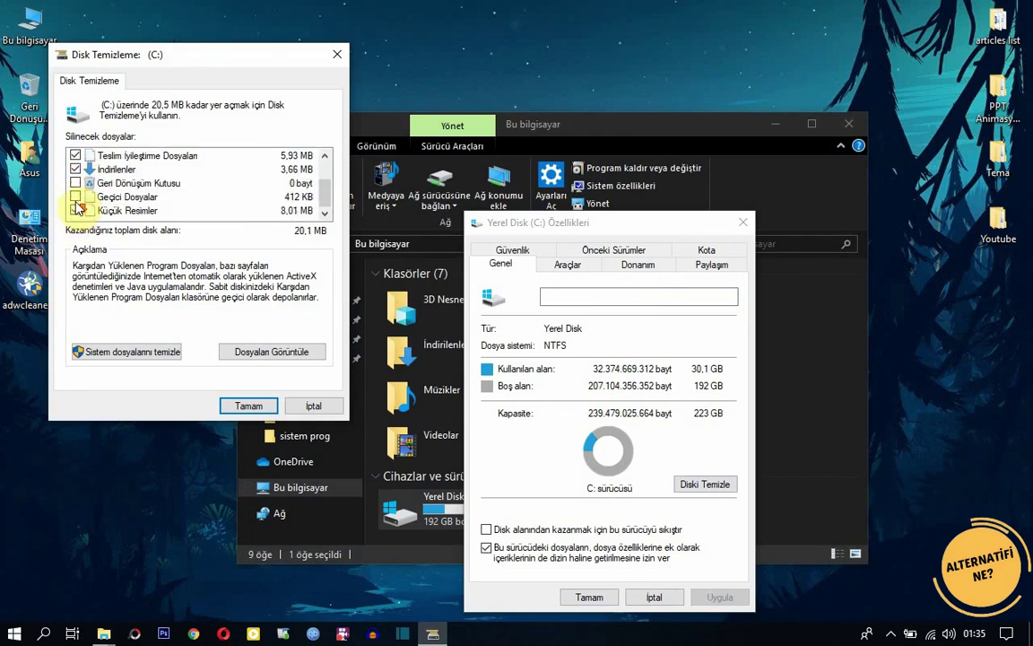
left_click(75, 182)
left_click(75, 196)
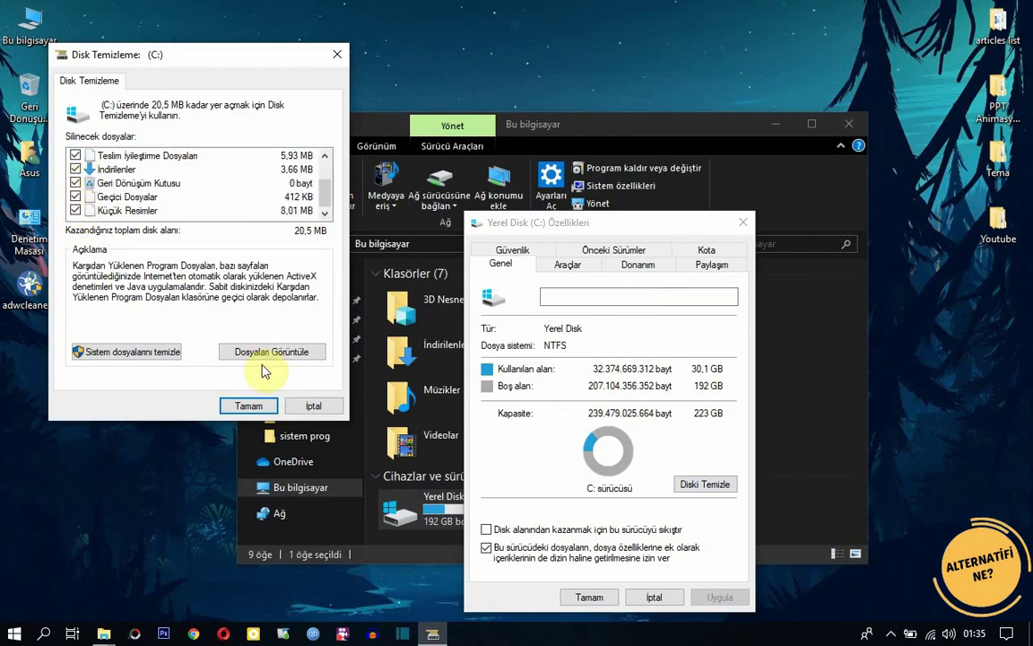
- Rescan the C: drive with system files included and review the file categories offered for cleanup
left_click(141, 352)
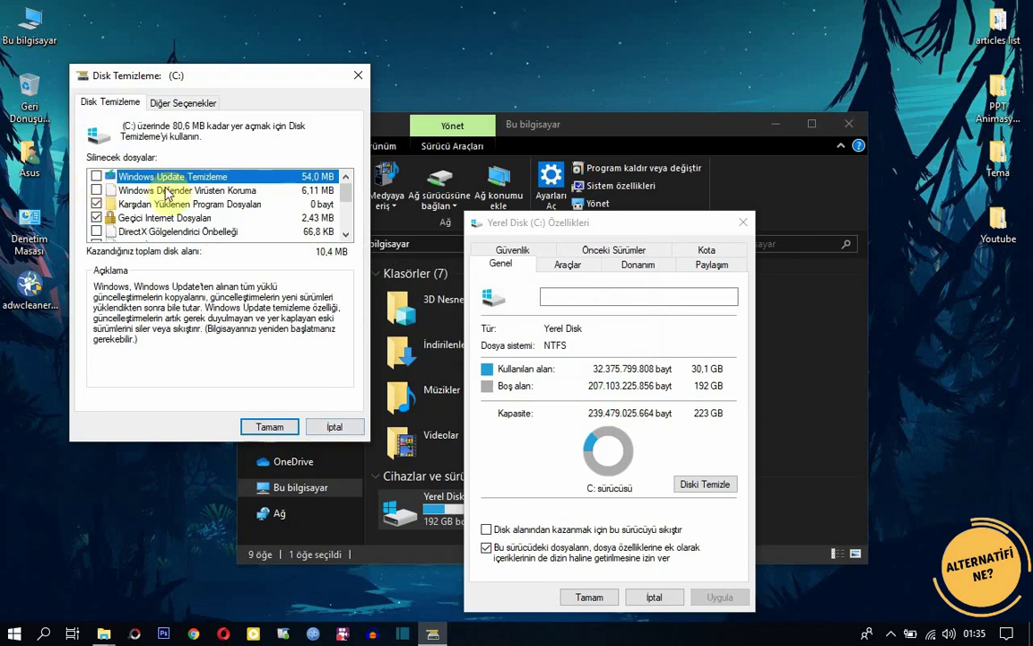
scroll(193, 202, "down", 3)
scroll(219, 209, "up", 3)
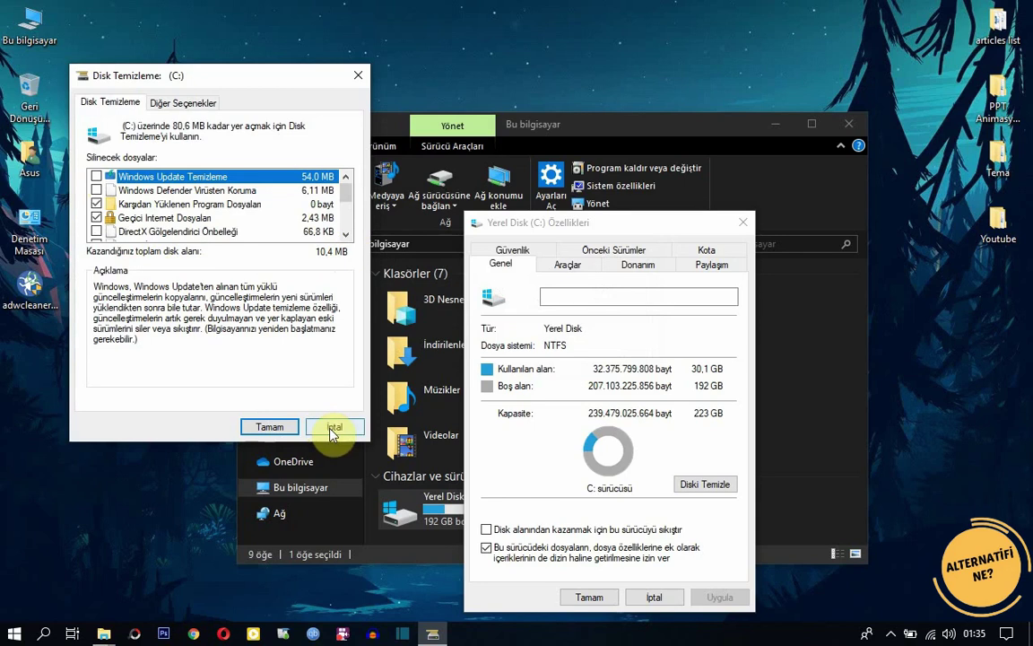
- Start the cleanup of the selected files, cancel the deletion, and close Disk Cleanup, the drive properties and the file window
left_click(269, 427)
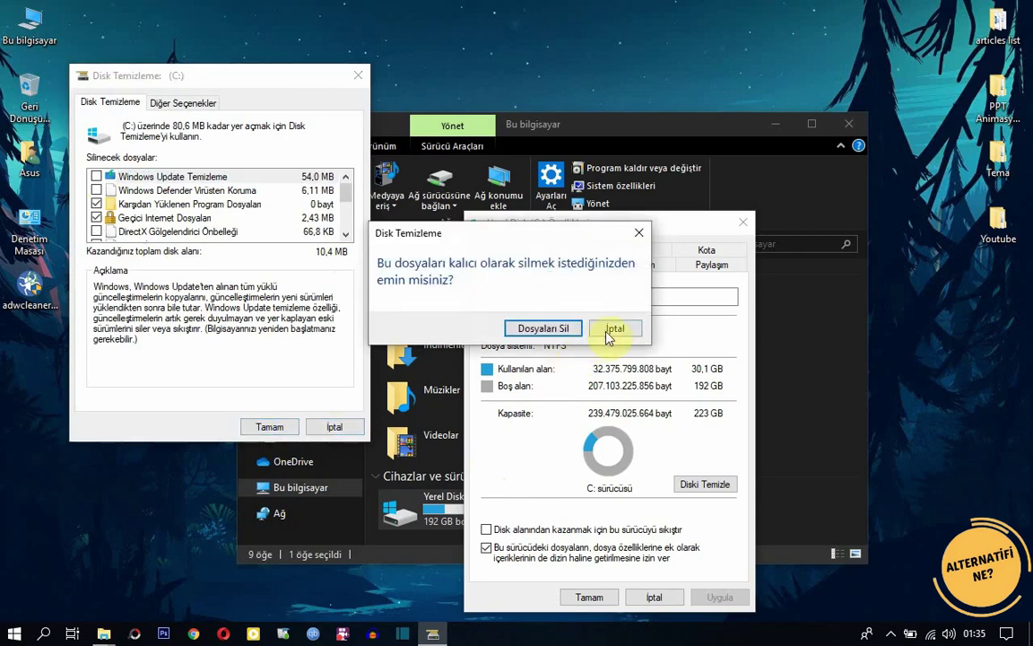
left_click(615, 329)
left_click(332, 426)
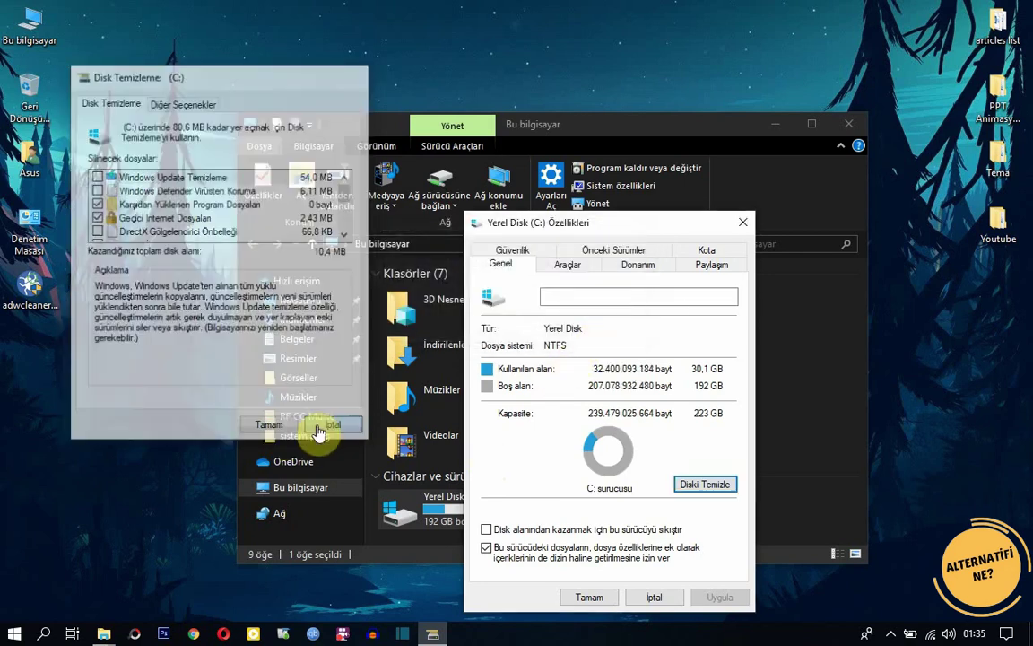
left_click(743, 225)
left_click(847, 125)
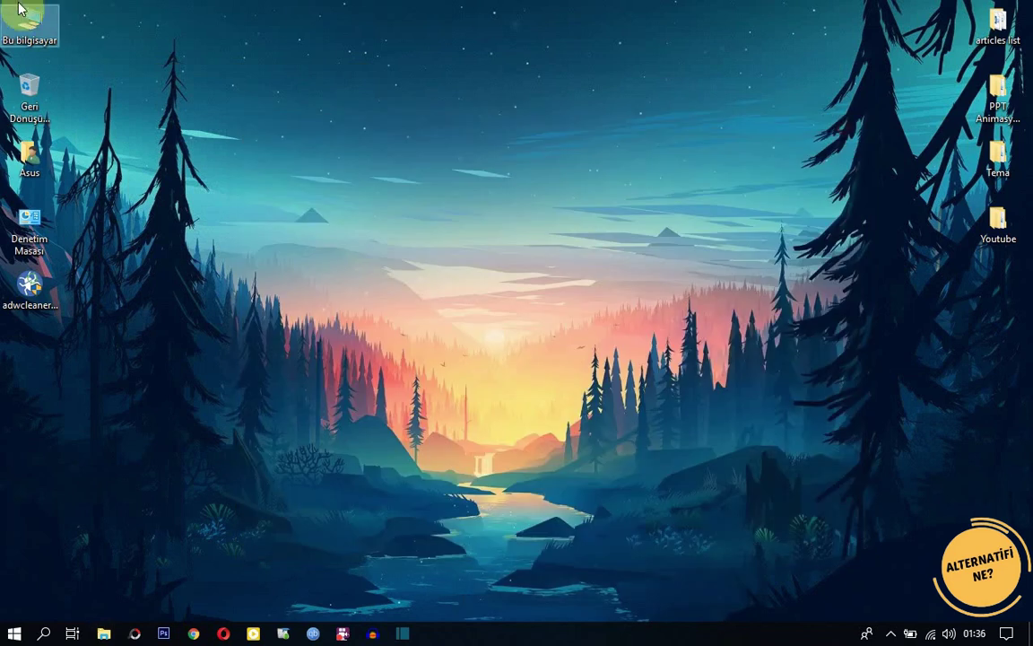
- Open the computer's advanced system settings and bring up the visual effects options under performance
right_click(17, 16)
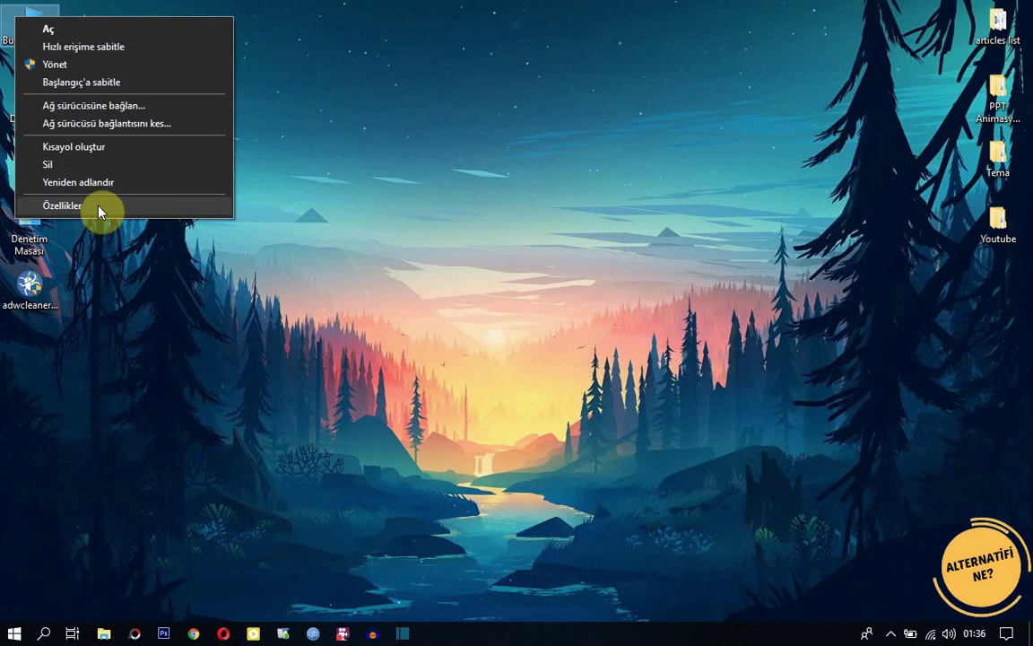
left_click(100, 210)
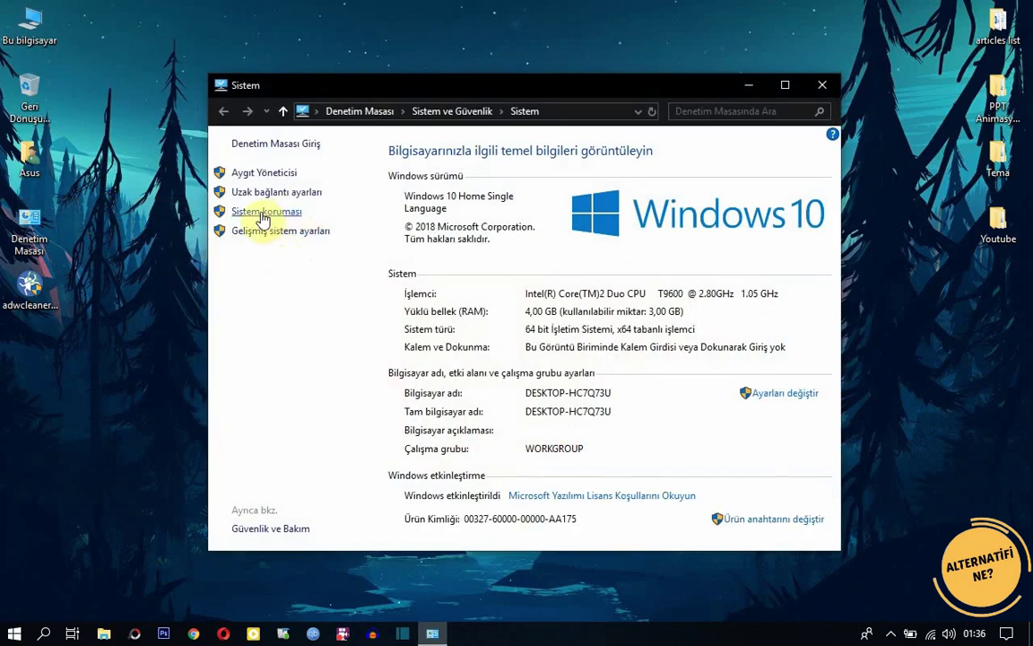
left_click(270, 230)
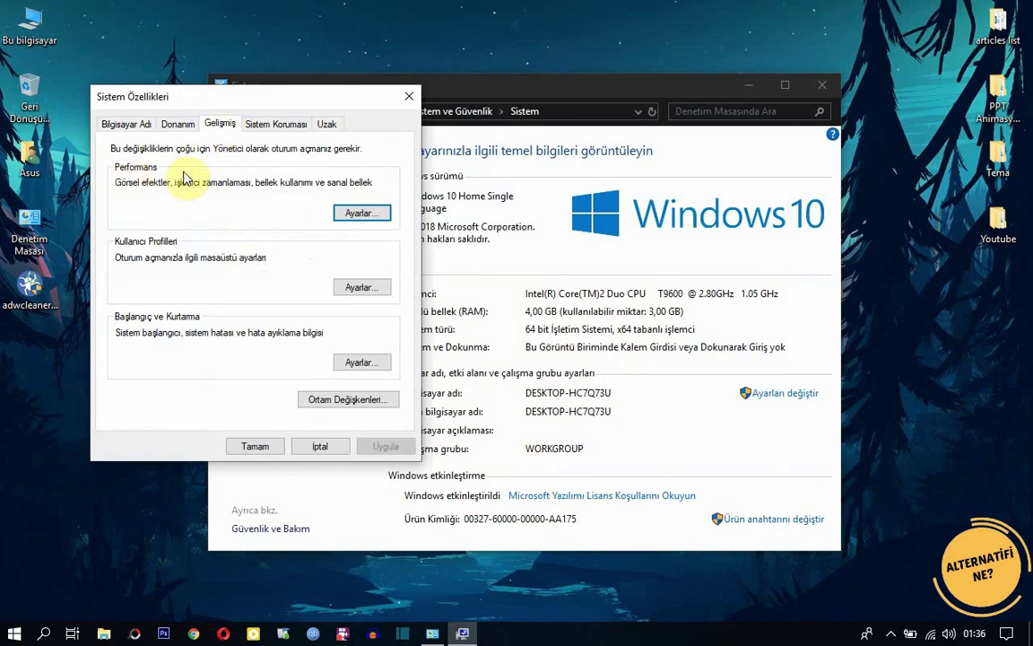
left_click(361, 215)
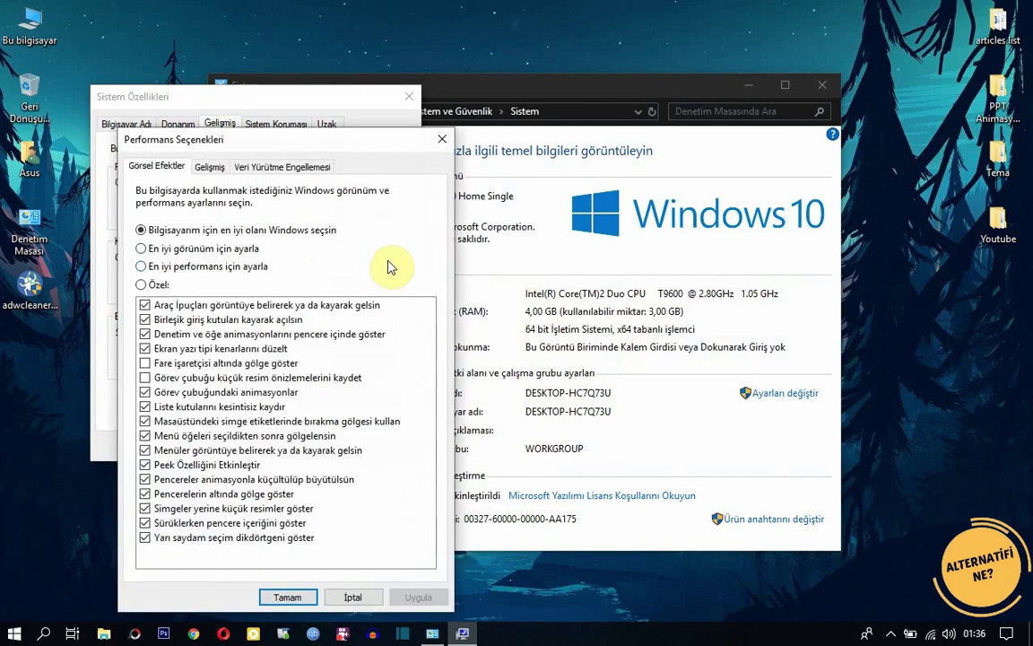
left_click(443, 140)
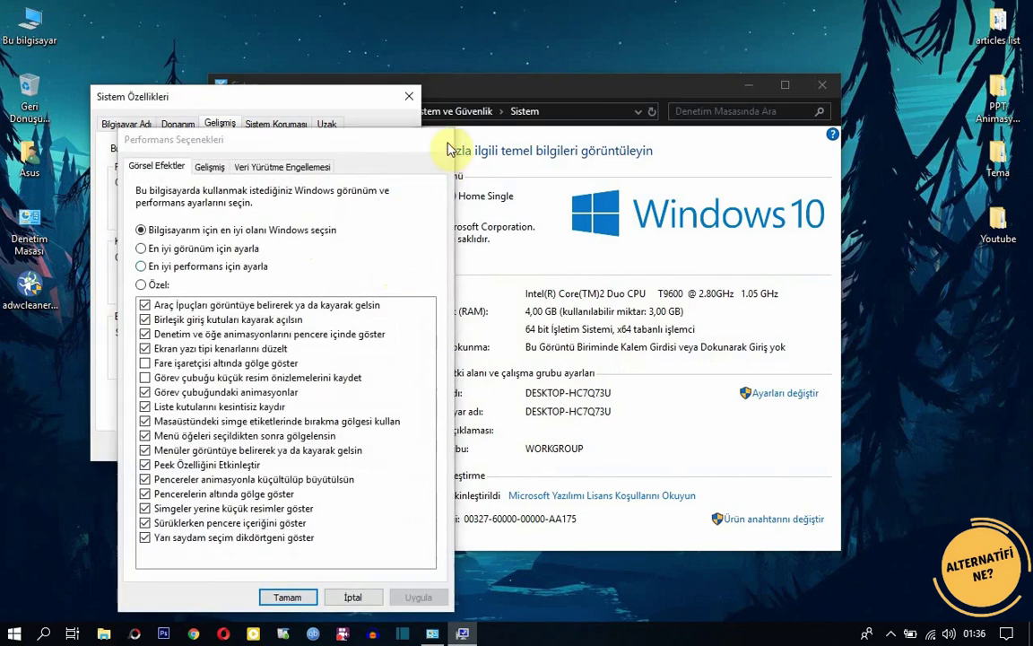
left_click(357, 213)
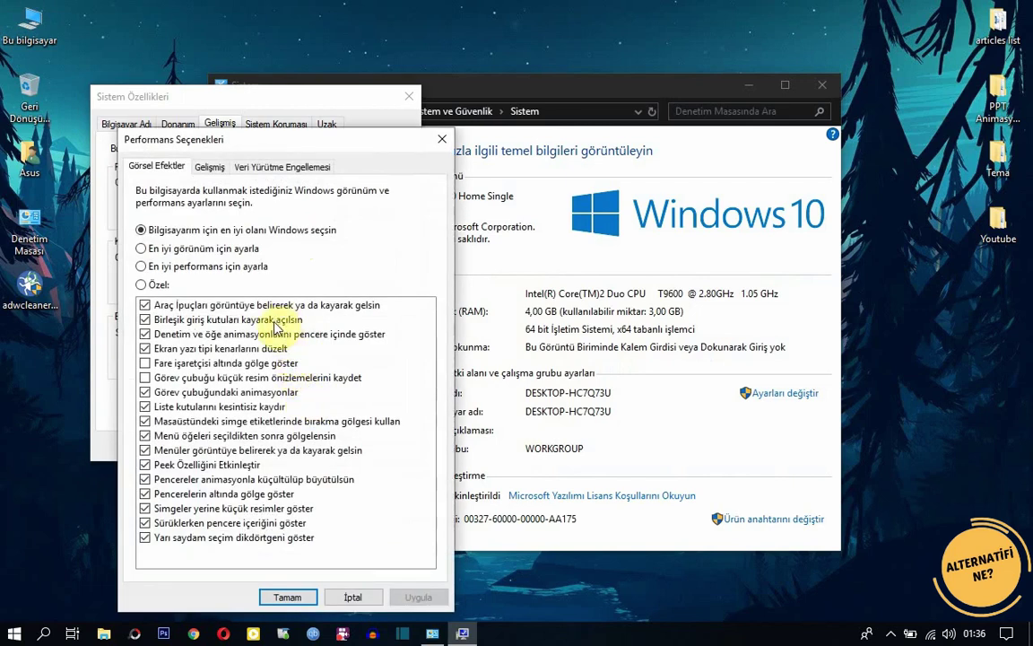
- Turn off the visual effects for fading or sliding tooltips, sliding combo boxes, and animated controls and elements inside windows
left_click(142, 284)
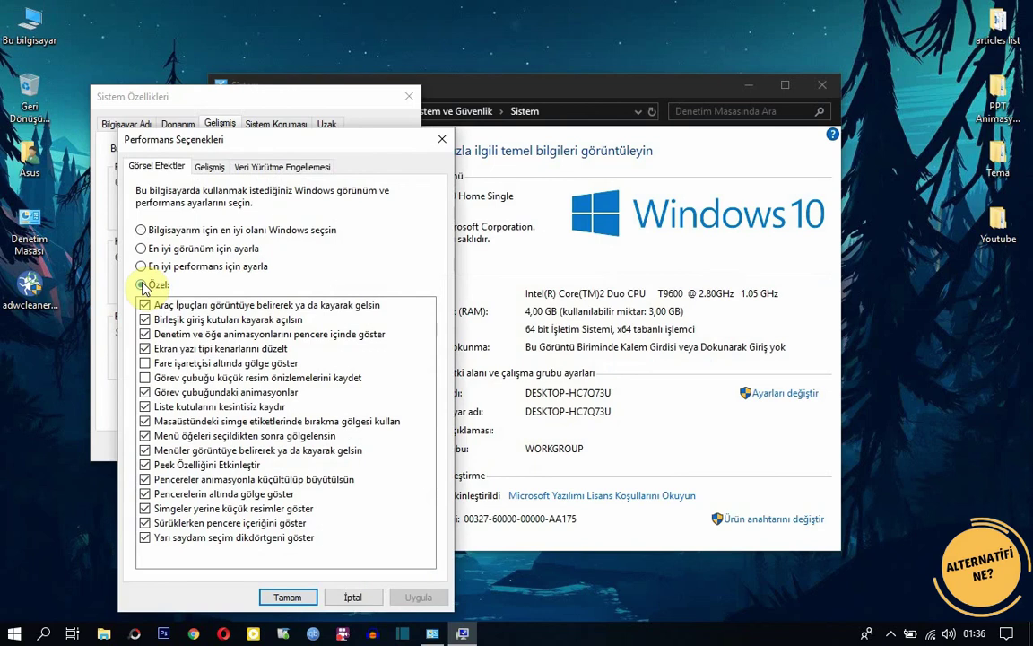
left_click(141, 231)
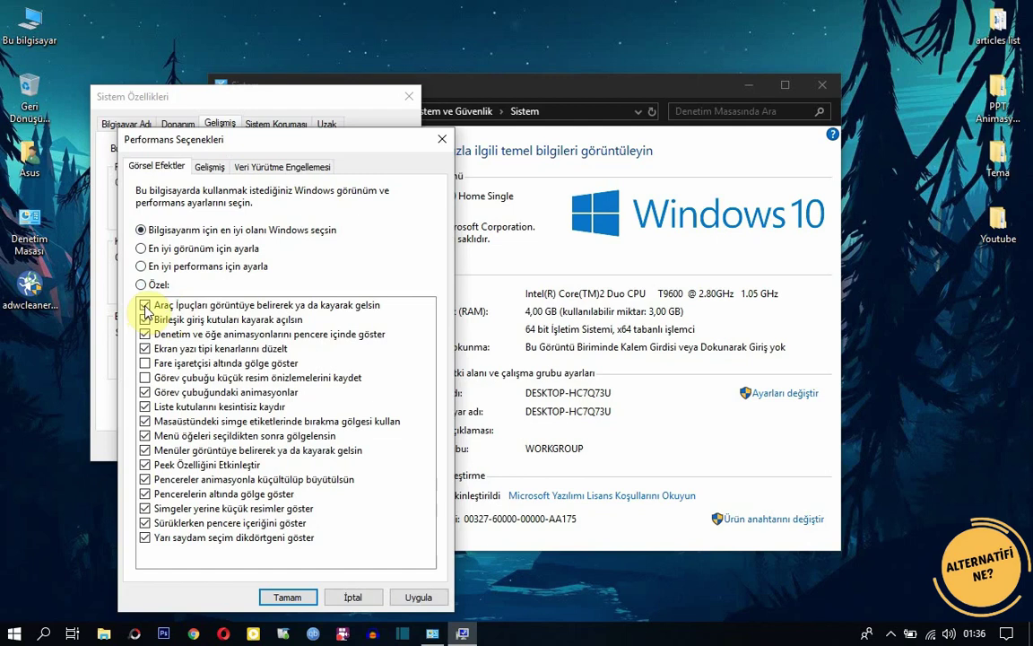
left_click(144, 305)
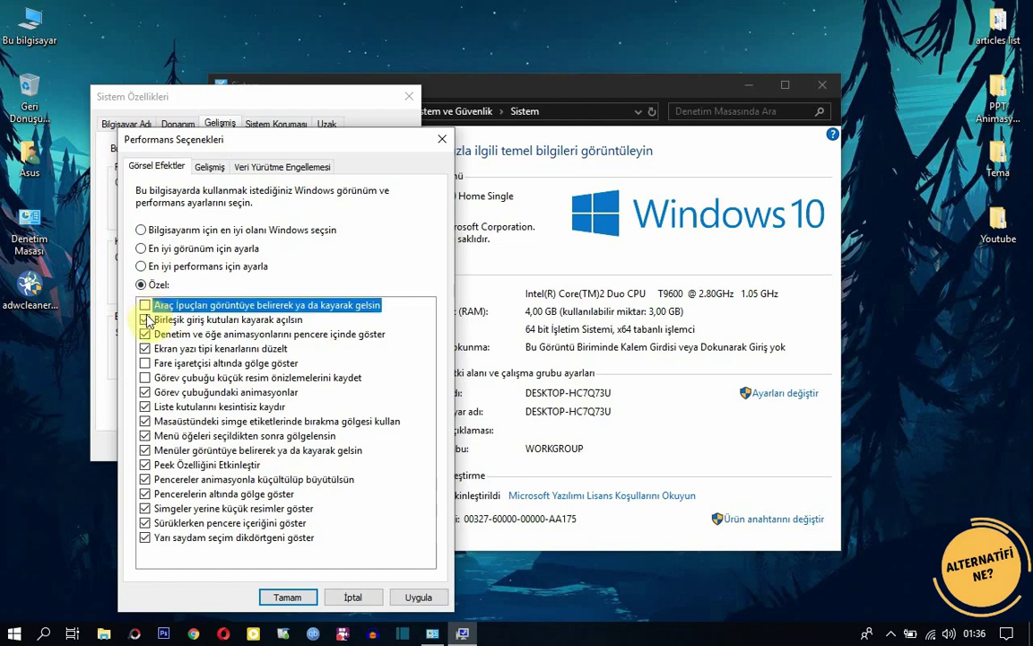
left_click(144, 320)
left_click(145, 333)
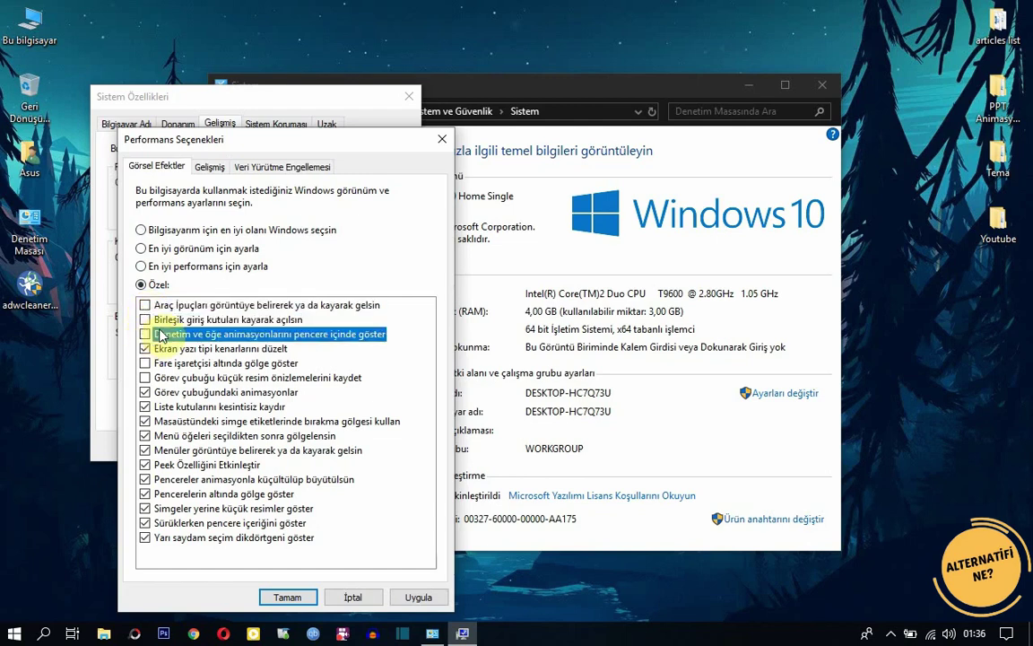
- Turn off taskbar animations, smooth list scrolling, desktop icon label shadows, fading of selected menu items, and menu fade or slide effects
left_click(145, 392)
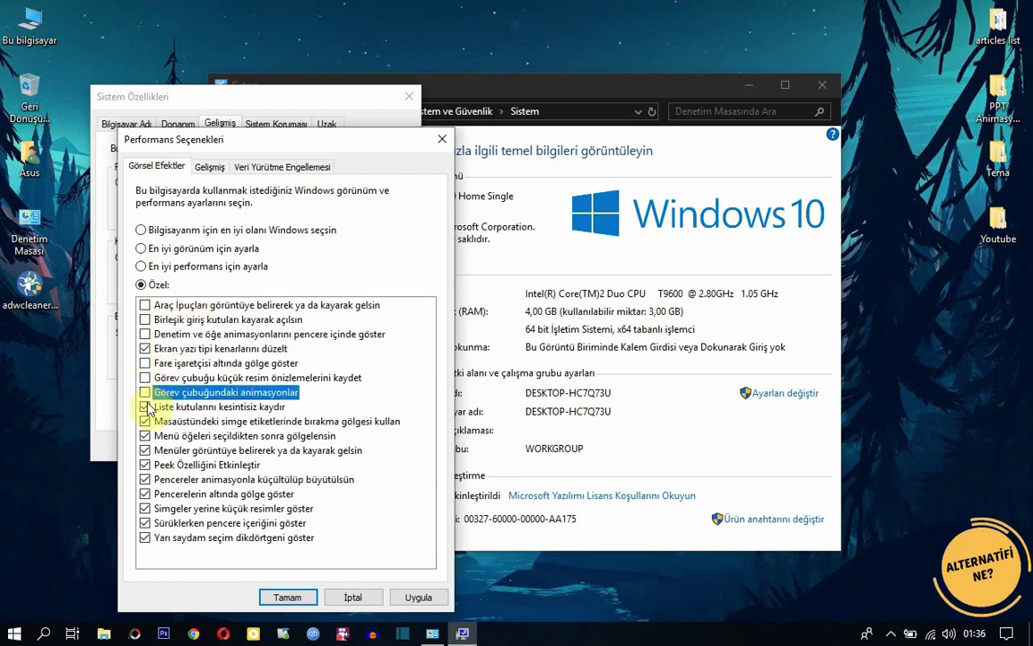
left_click(145, 406)
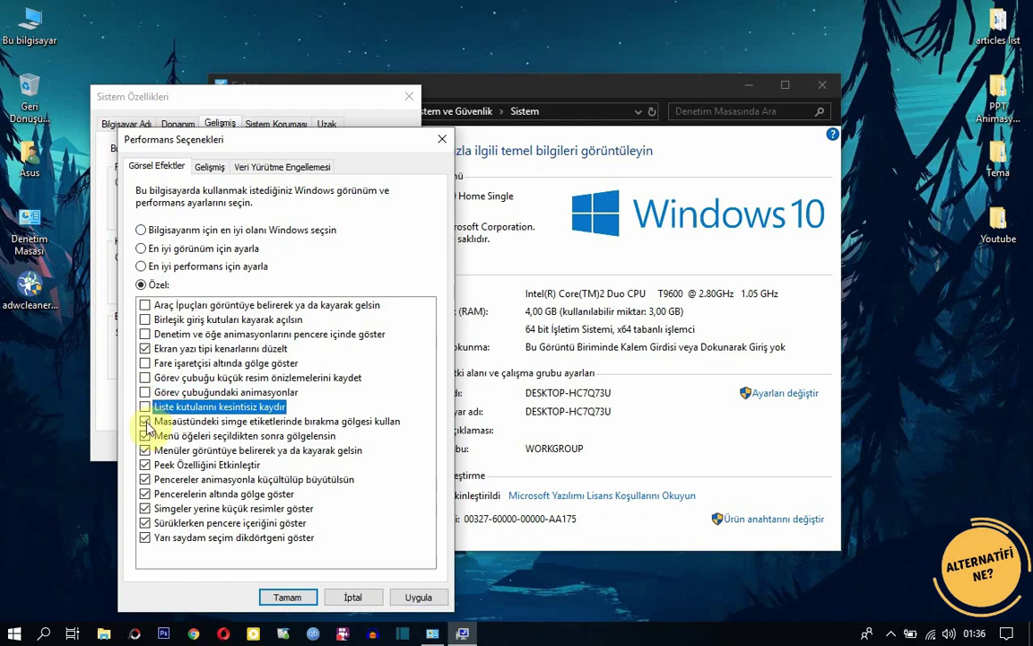
left_click(145, 422)
left_click(146, 436)
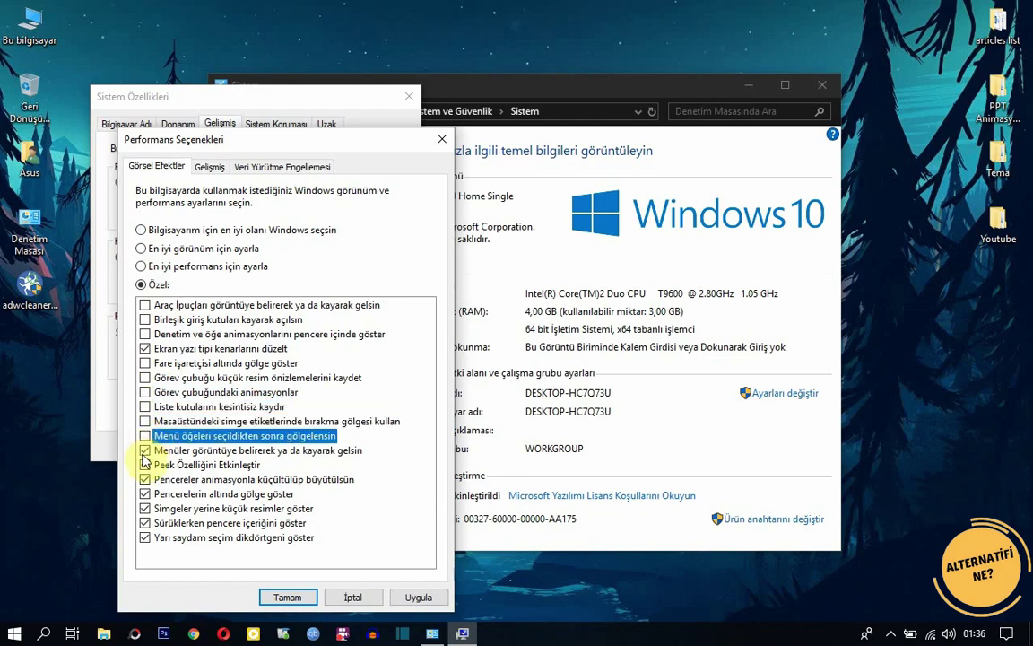
left_click(145, 450)
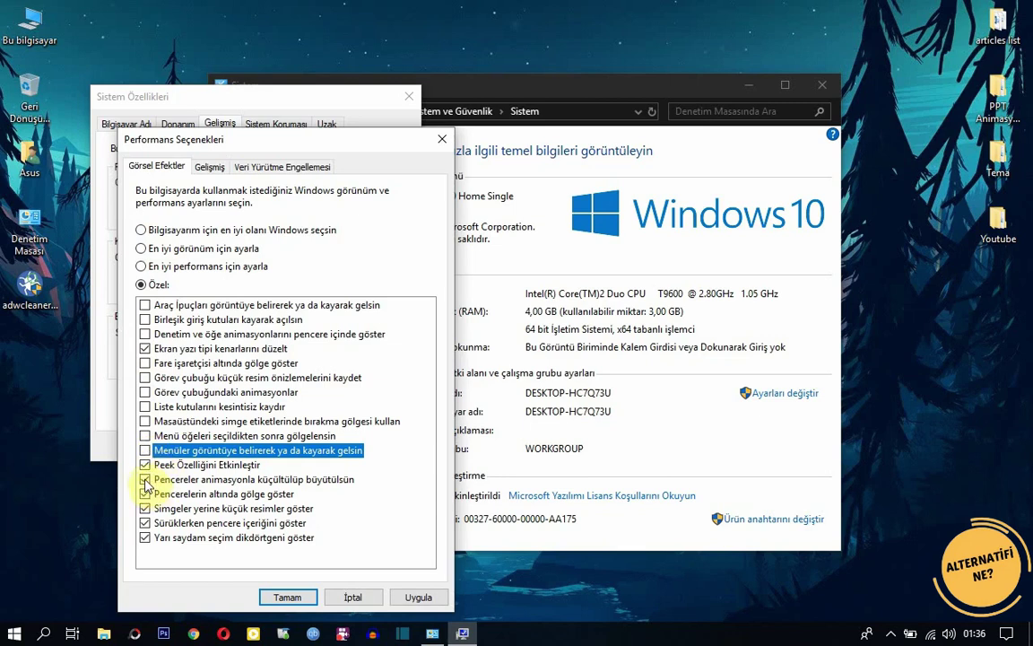
- Turn off showing thumbnails instead of icons and apply the custom visual effects, keeping the window minimize and maximize animation
left_click(146, 482)
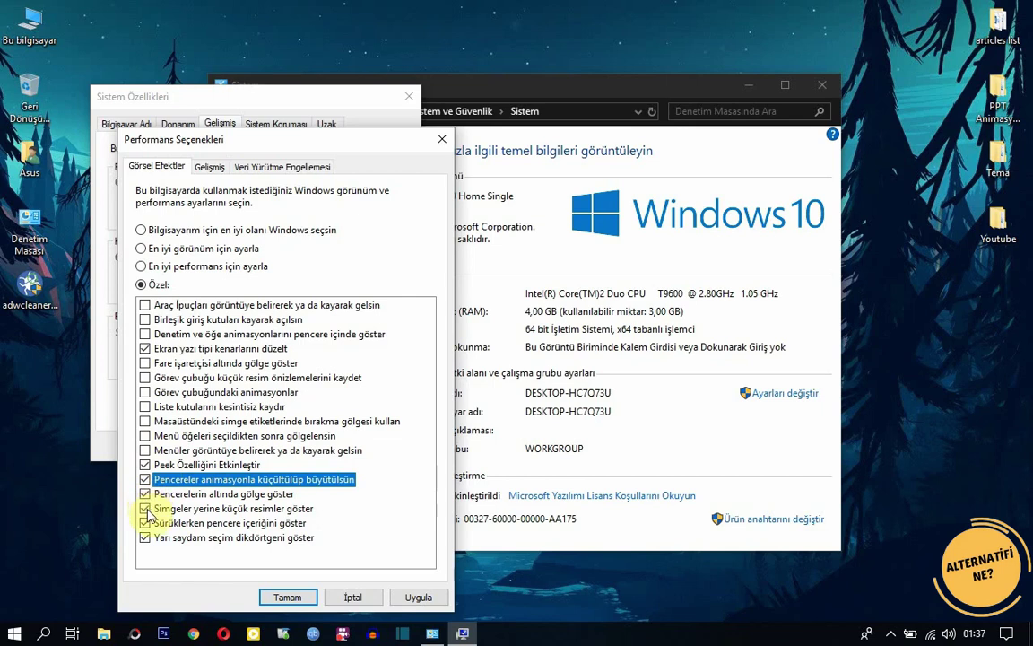
left_click(146, 509)
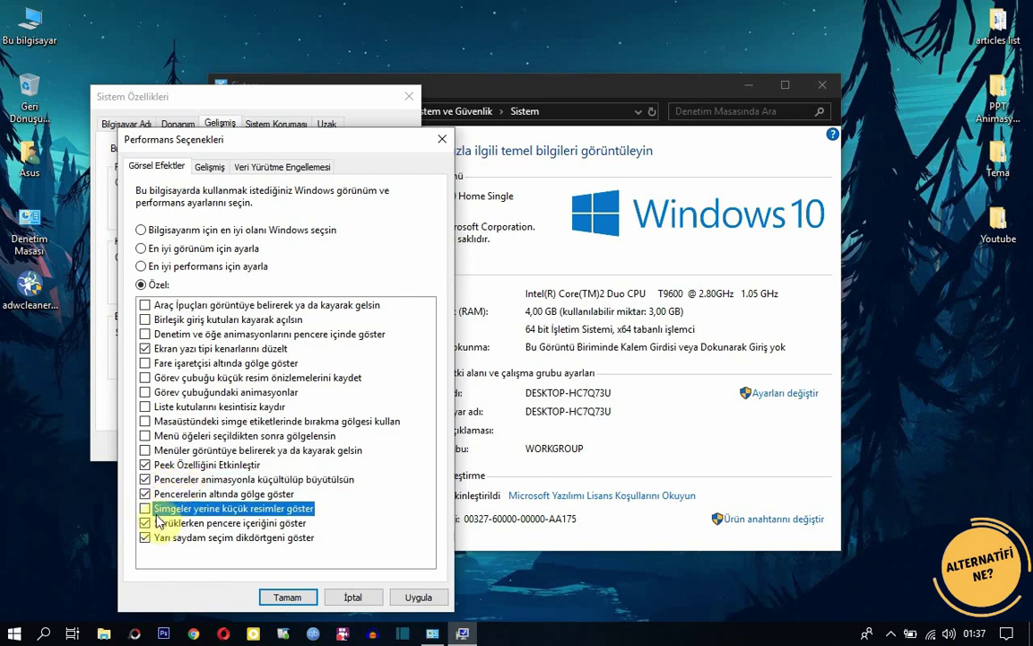
left_click(164, 537)
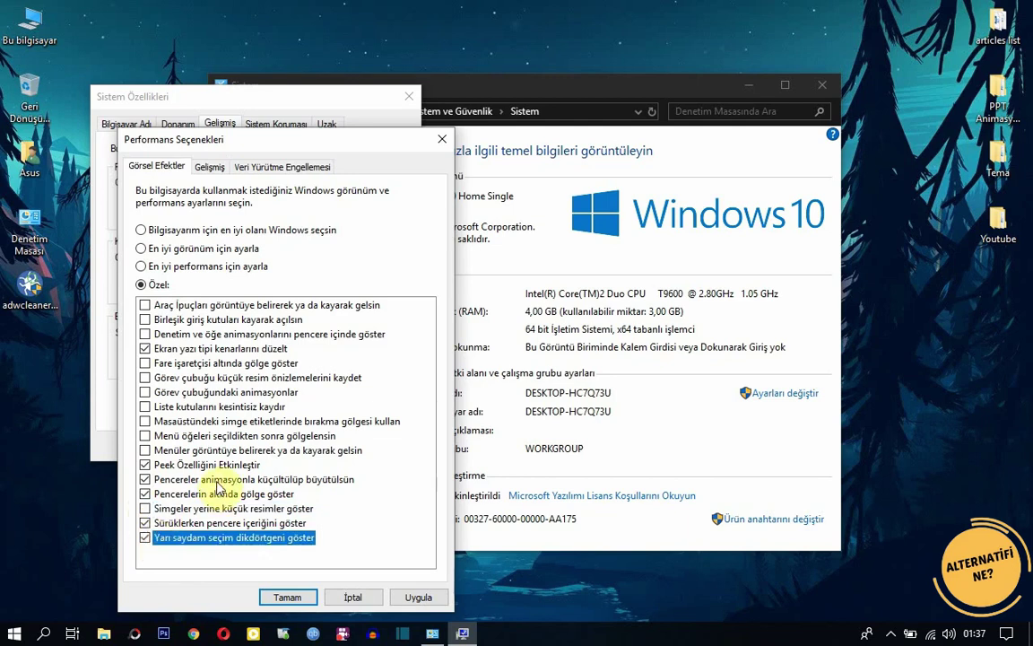
left_click(417, 597)
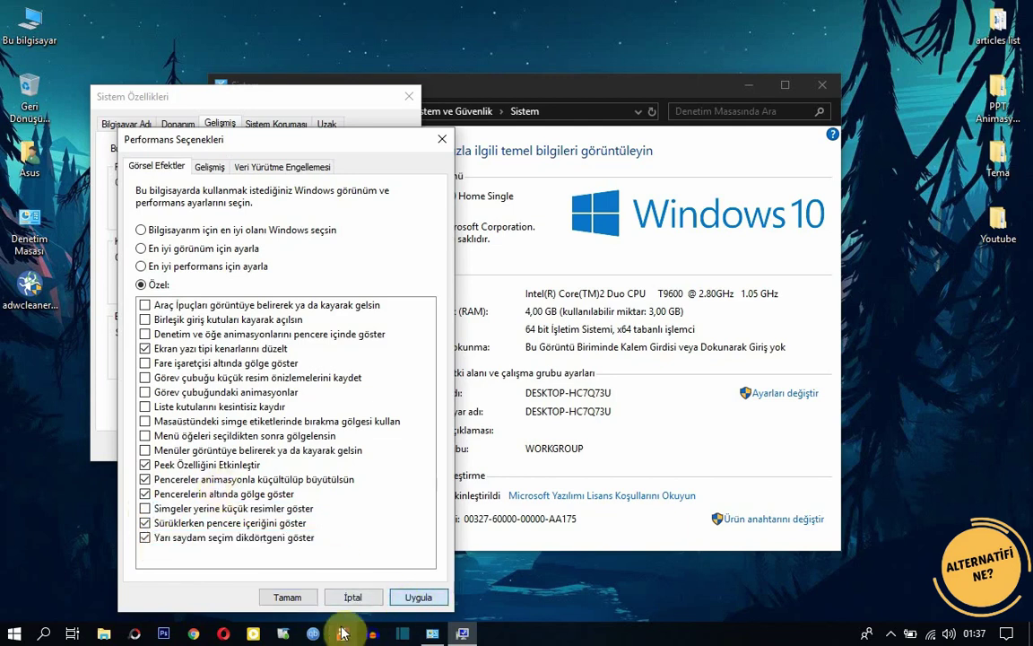
- Confirm and close the performance options and system properties, and close the System window
left_click(287, 596)
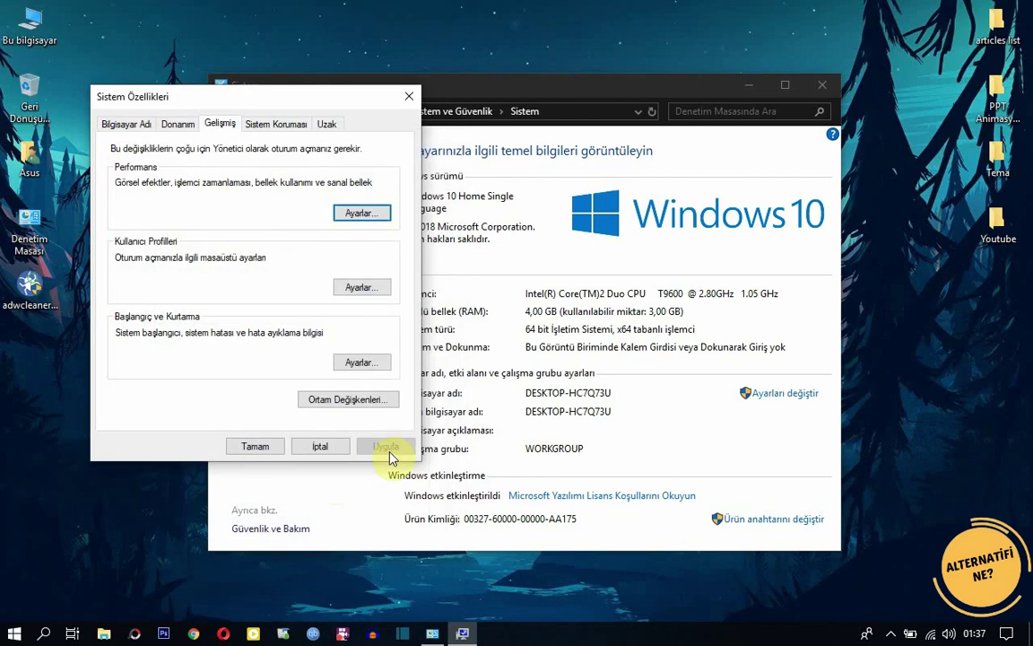
left_click(275, 446)
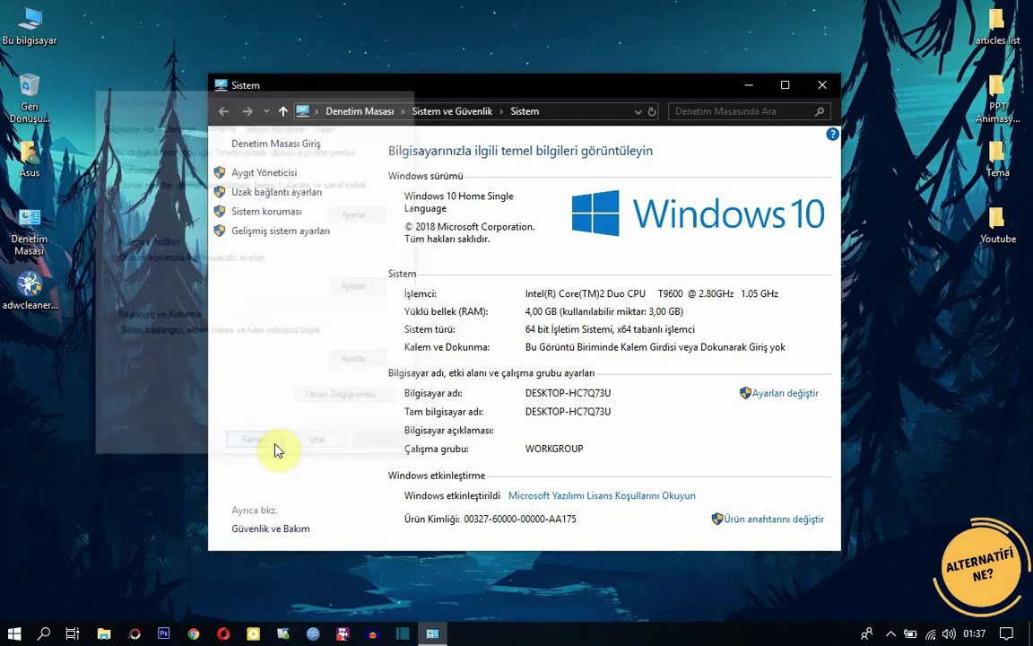
left_click(823, 86)
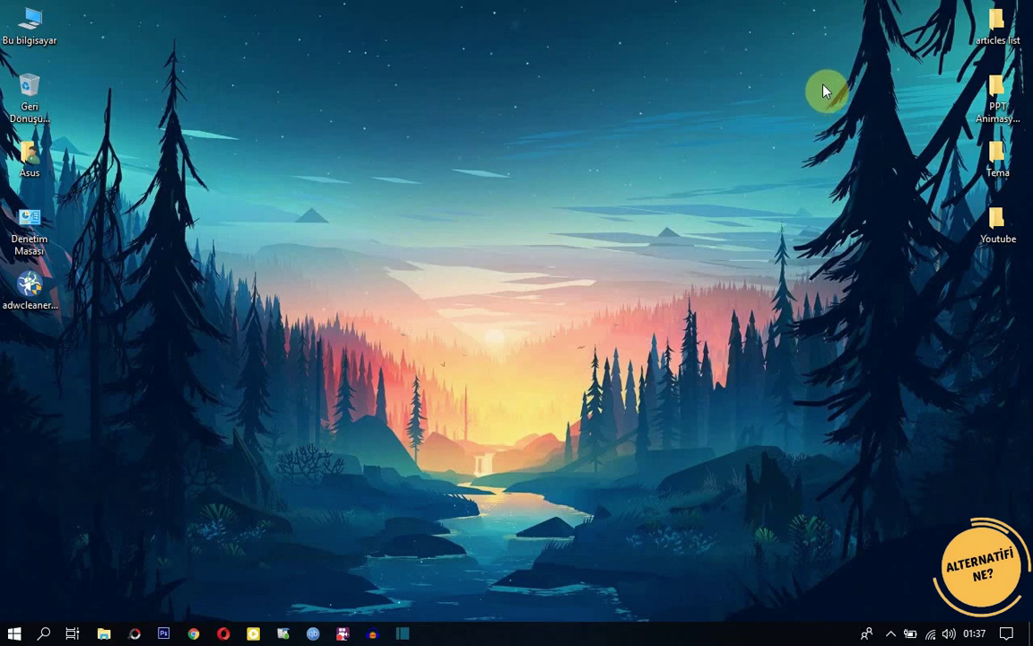
- Find the Run dialog through Windows search and use it to launch msconfig
left_click(45, 631)
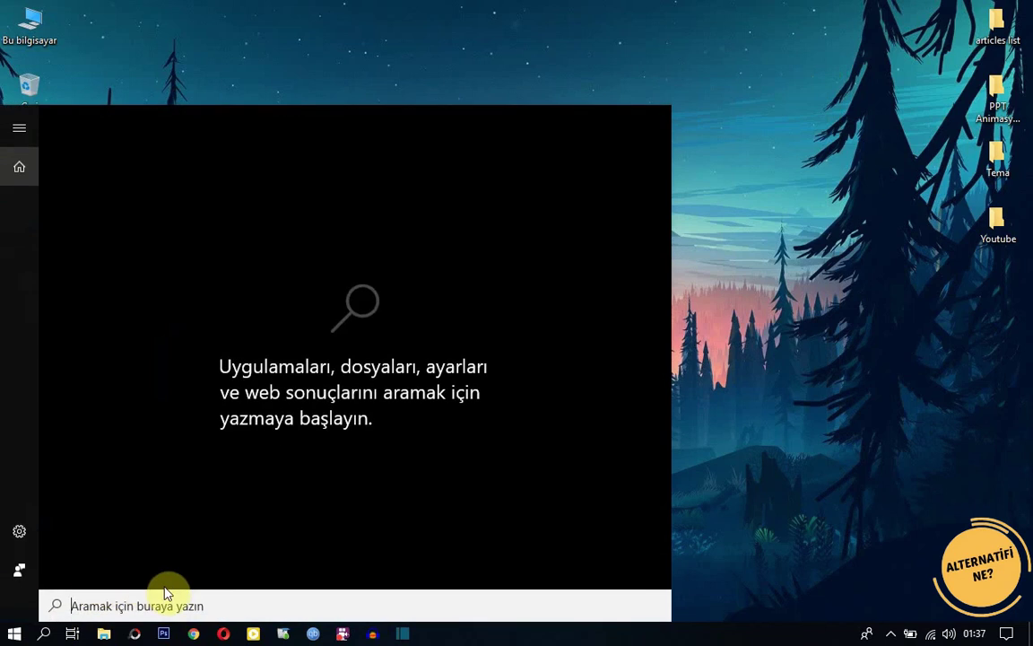
type("çal")
key("Return")
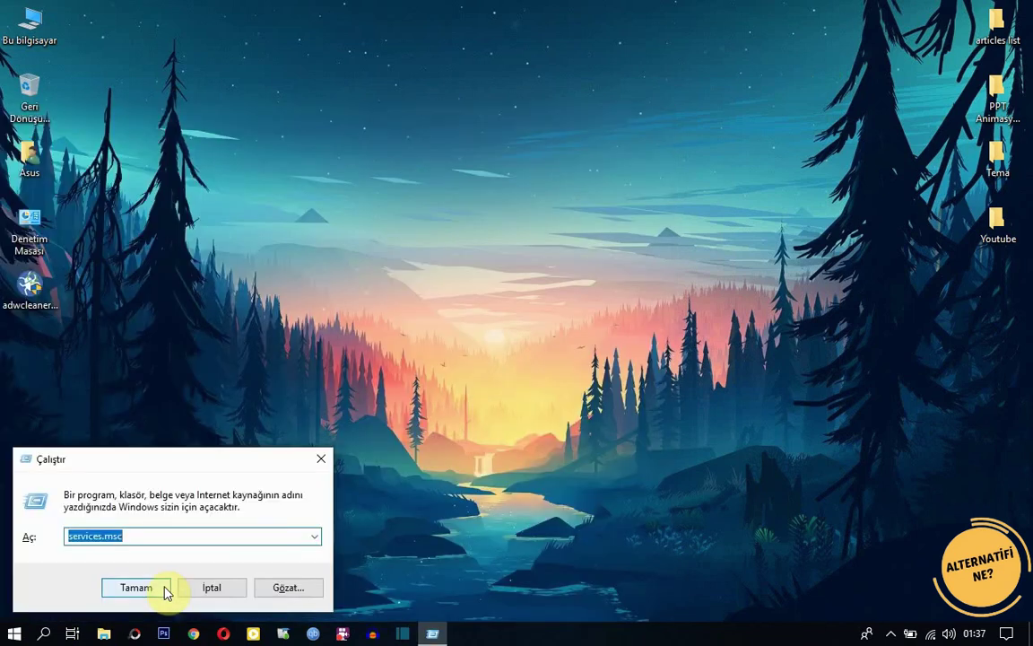
key("BackSpace")
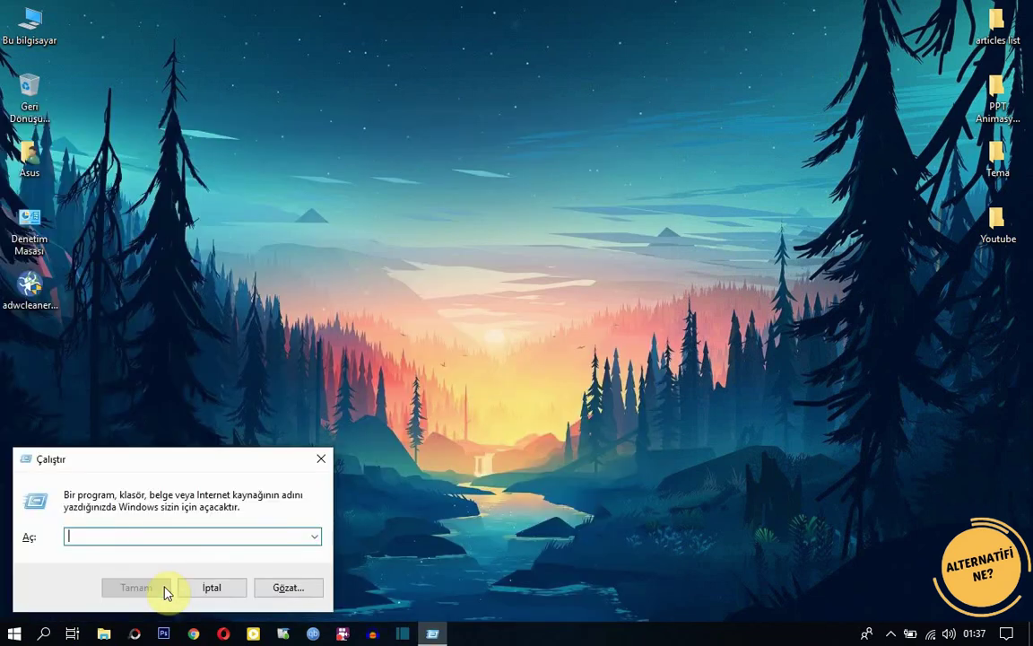
type("ms")
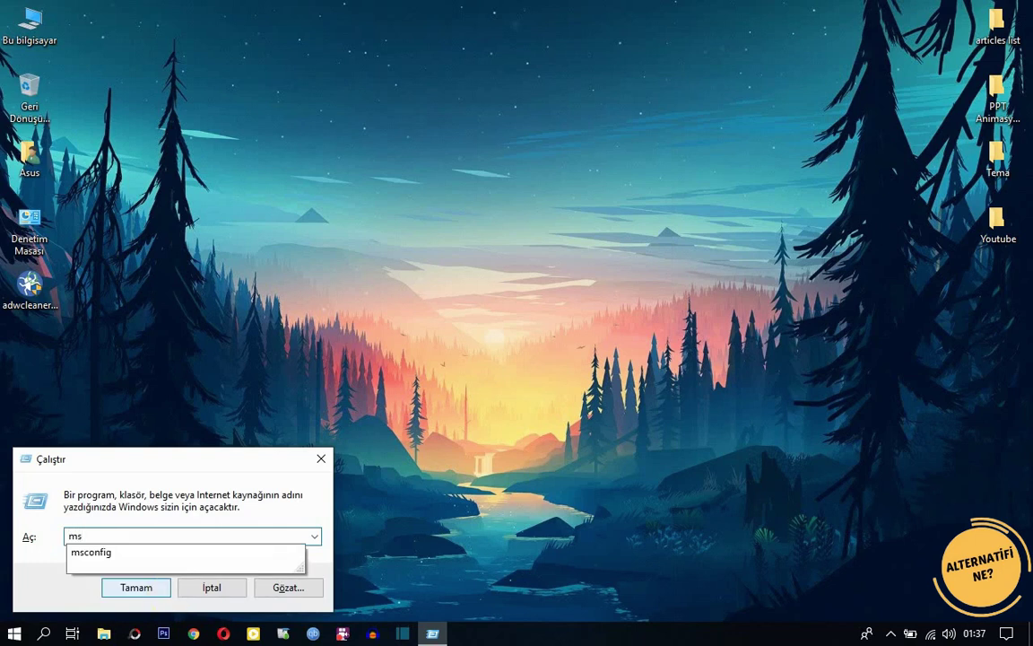
key("Down")
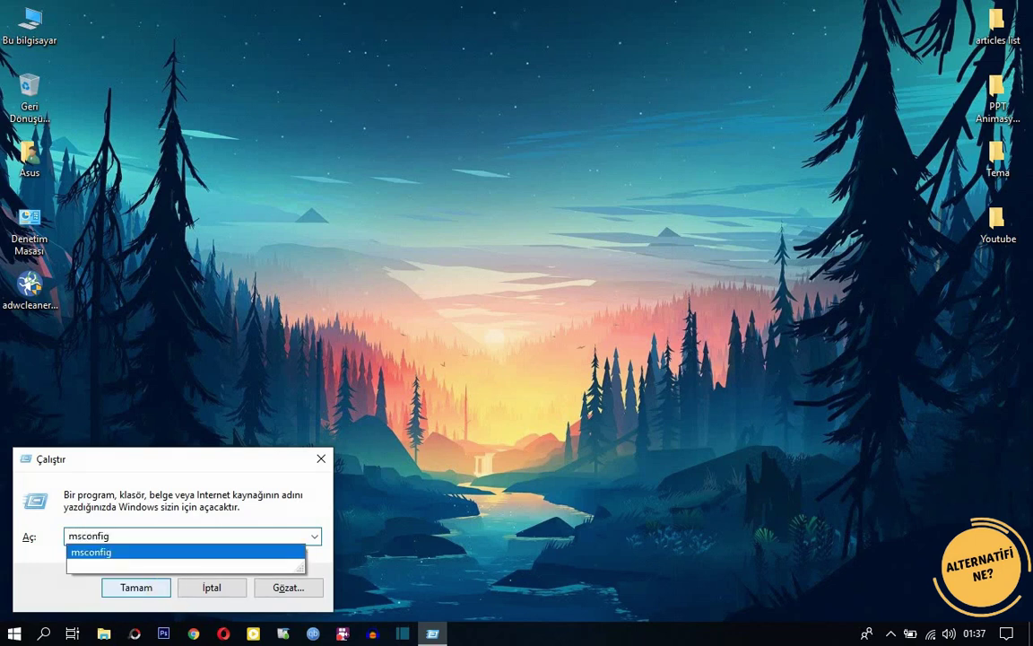
left_click(164, 590)
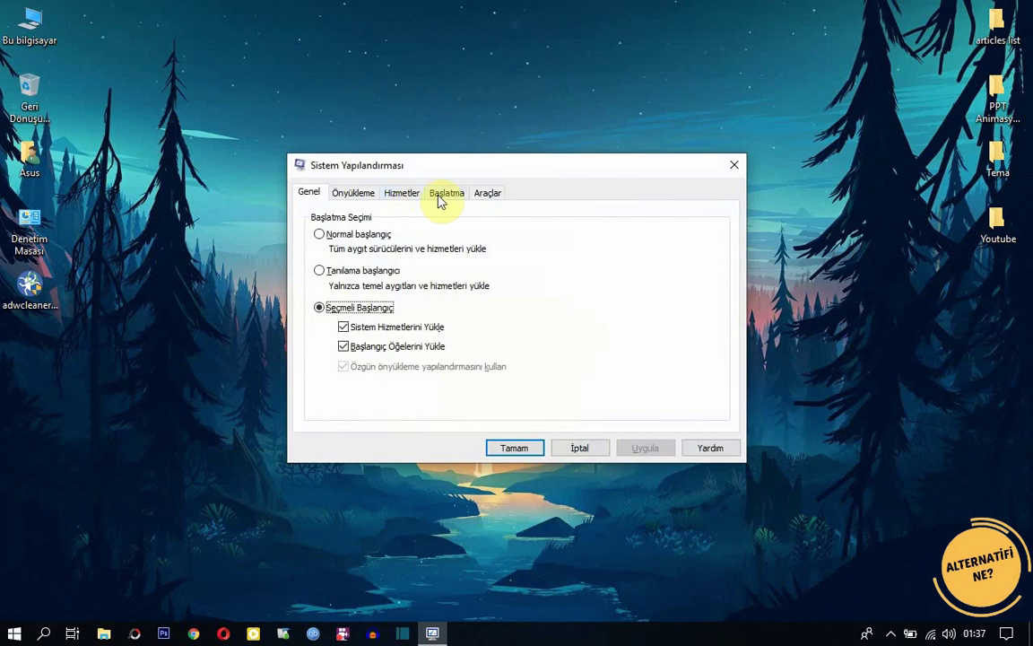
- In the advanced boot options, set the number of processors to 2, enable the maximum memory limit at 4096, and confirm
left_click(363, 199)
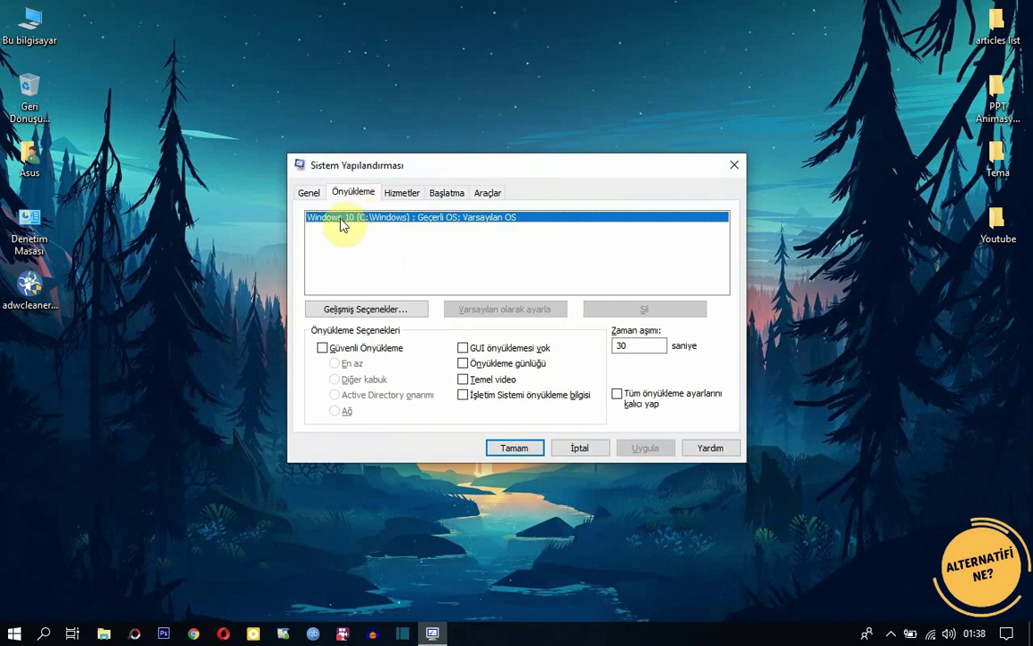
left_click(383, 306)
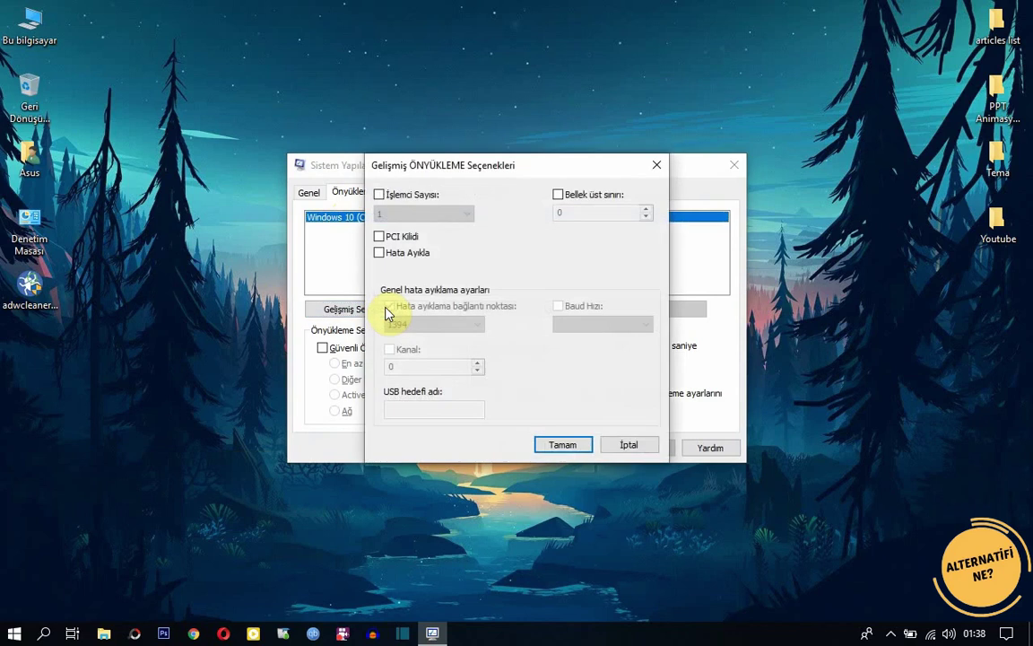
left_click(379, 194)
left_click(454, 215)
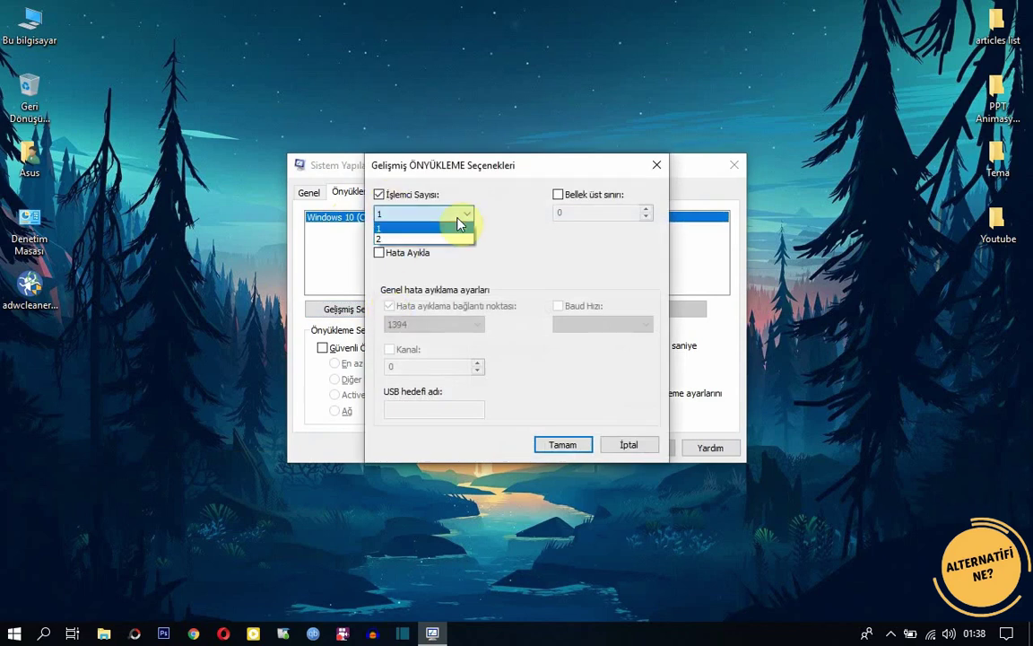
left_click(398, 240)
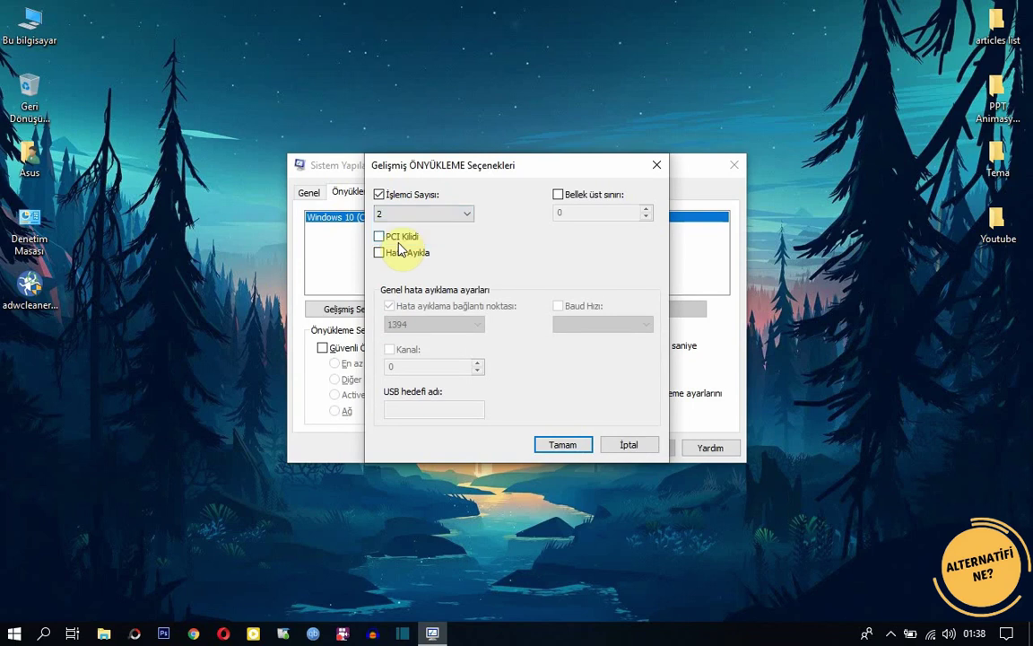
left_click(565, 196)
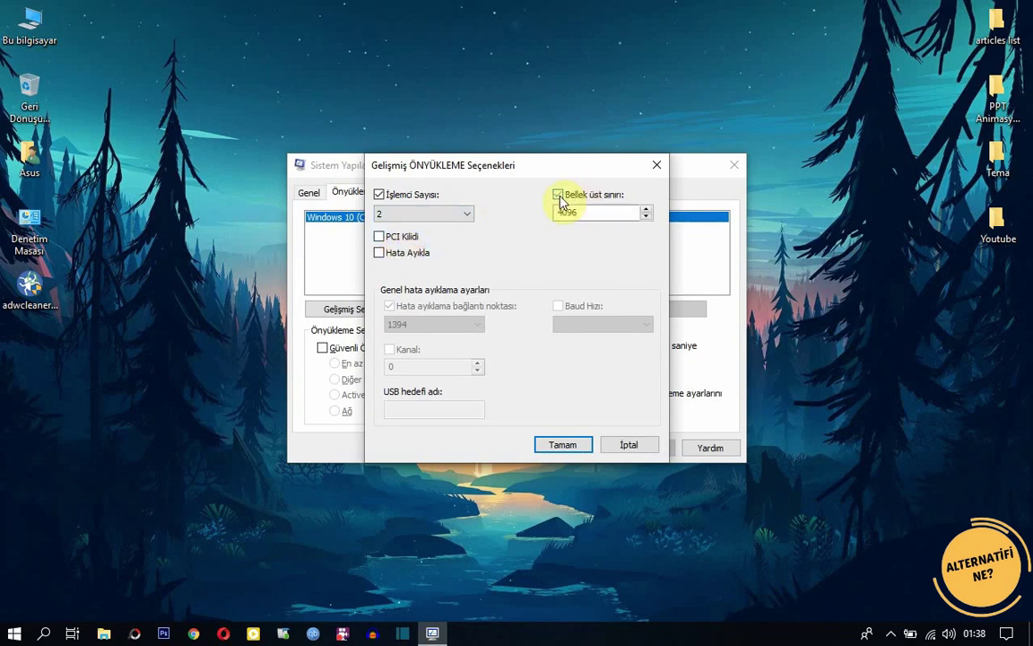
left_click(563, 445)
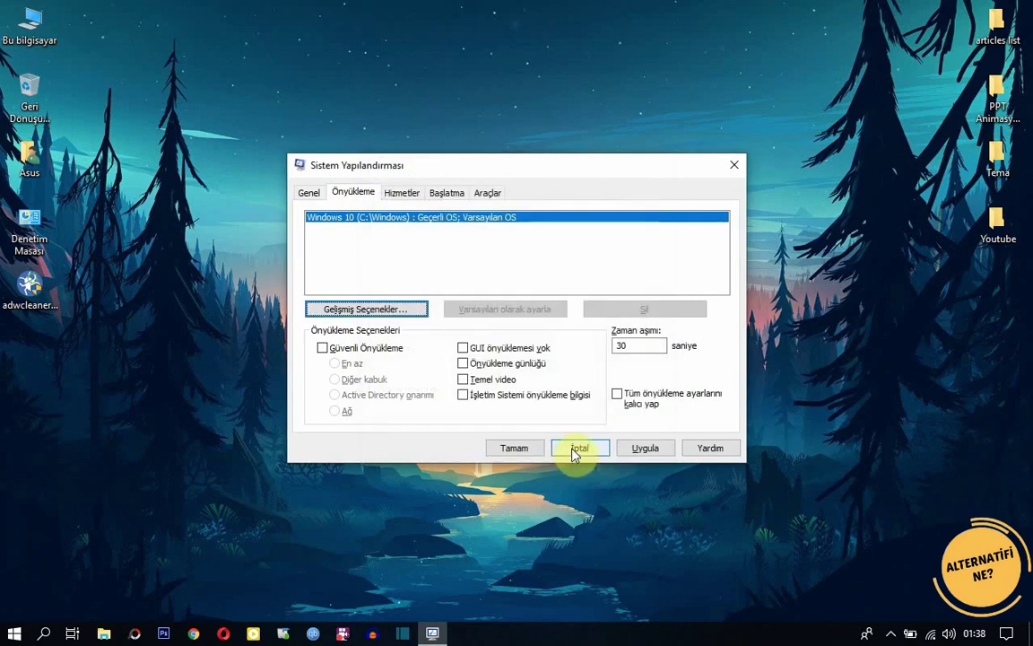
- Set the boot timeout to 5 seconds and apply the change
left_click(632, 346)
key("BackSpace")
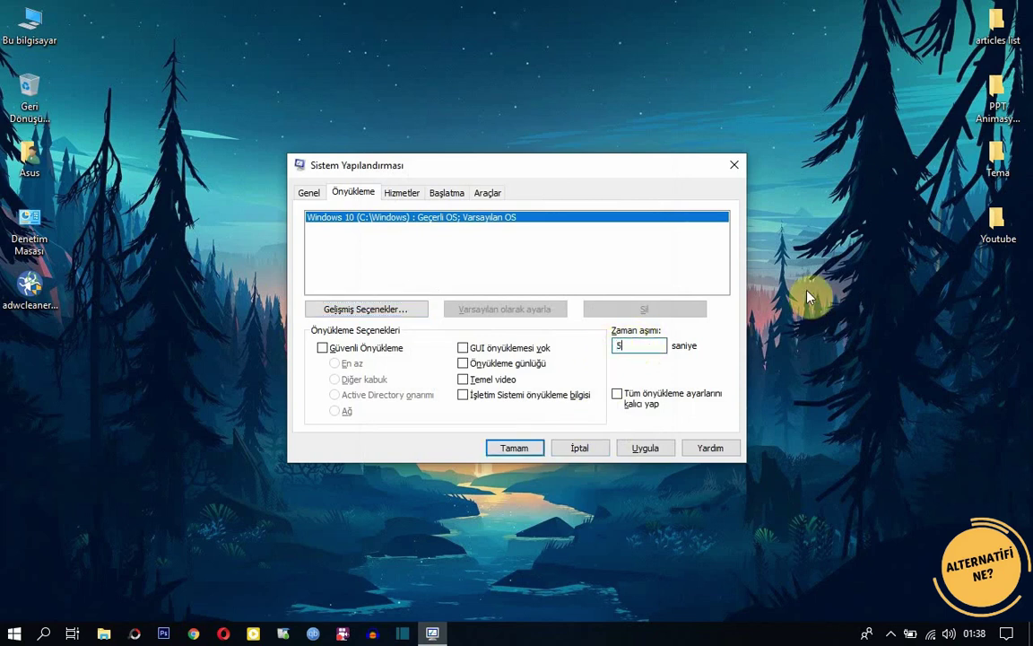
type("5")
left_click(639, 448)
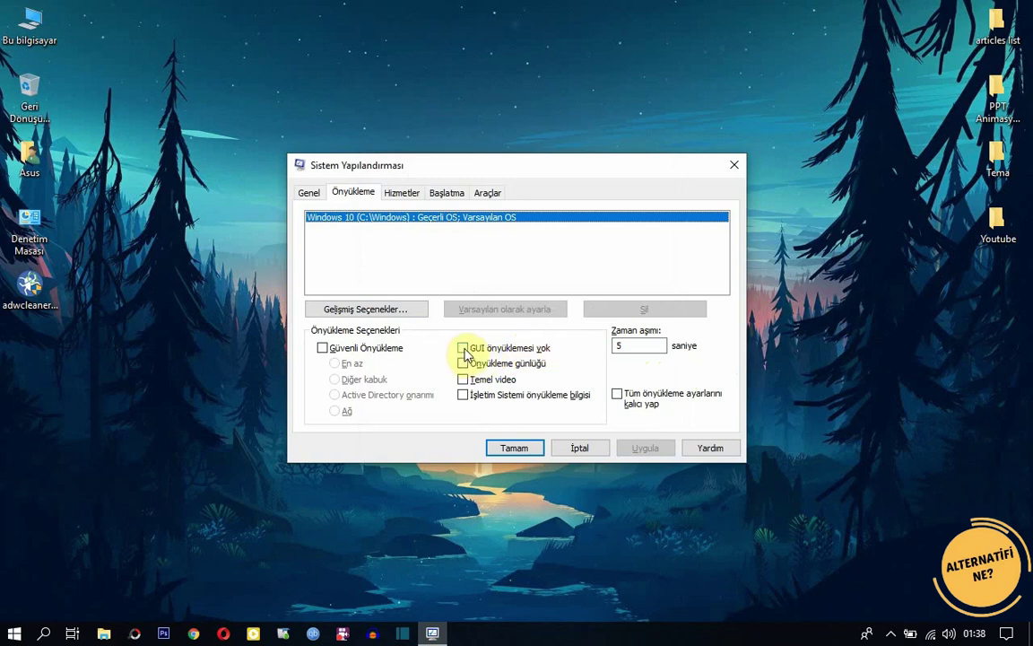
- Enable booting without the GUI, apply and confirm the system configuration, and exit without restarting
left_click(463, 349)
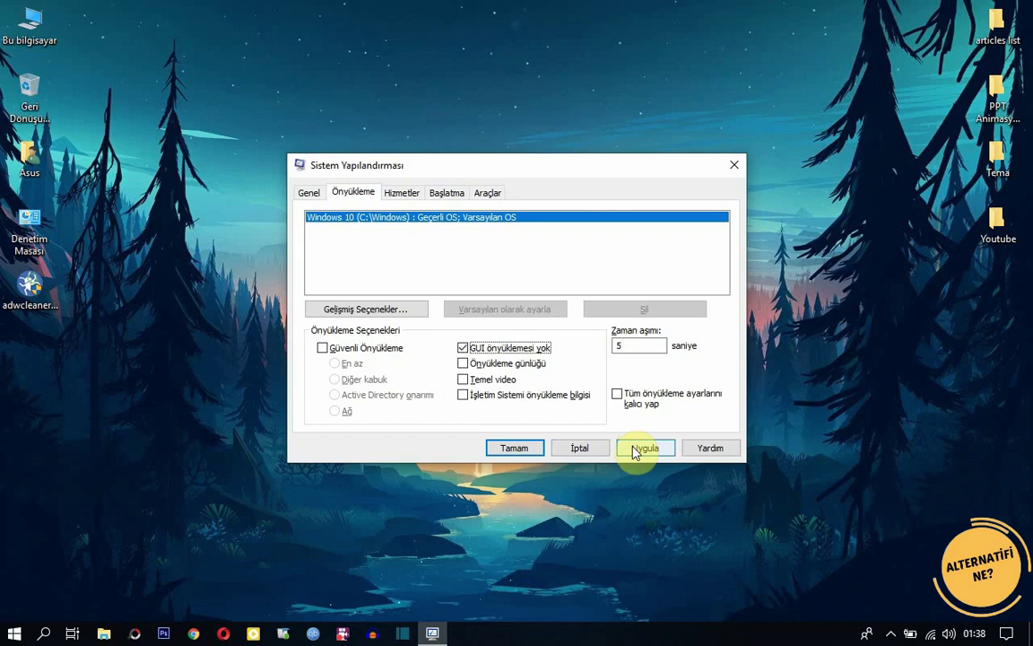
left_click(634, 451)
left_click(534, 448)
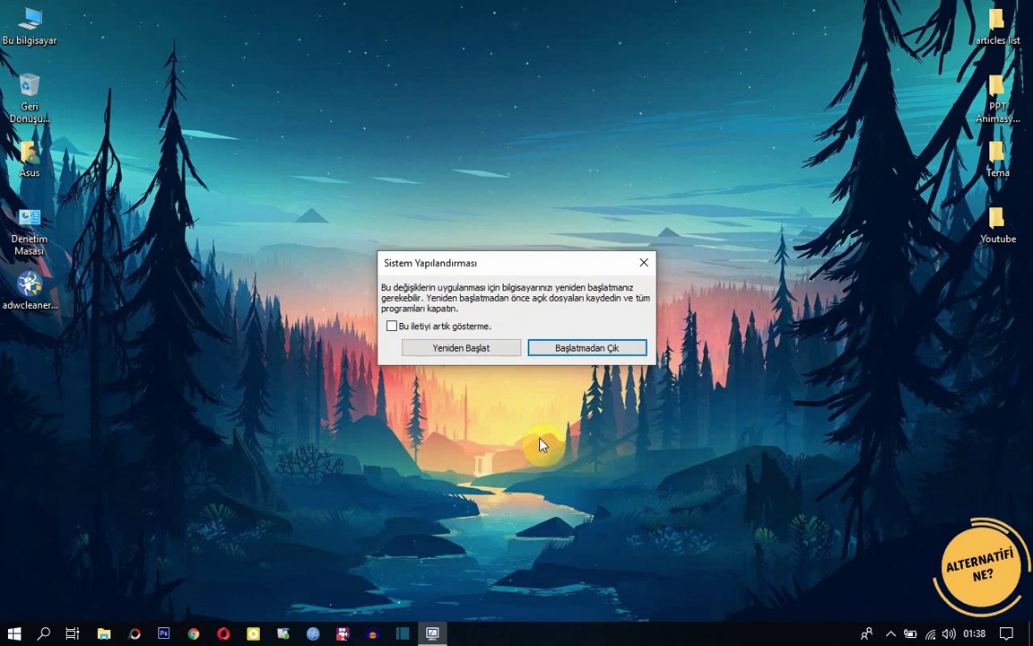
left_click(583, 350)
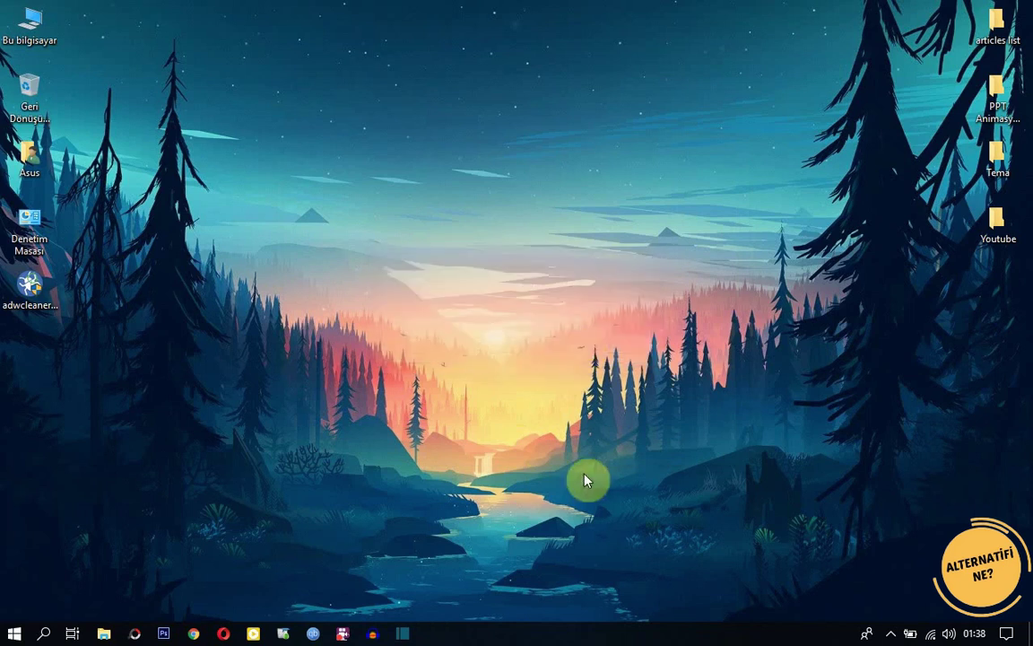
- Reopen System Configuration through the Run dialog and bring up its list of services
left_click(43, 633)
type("çal")
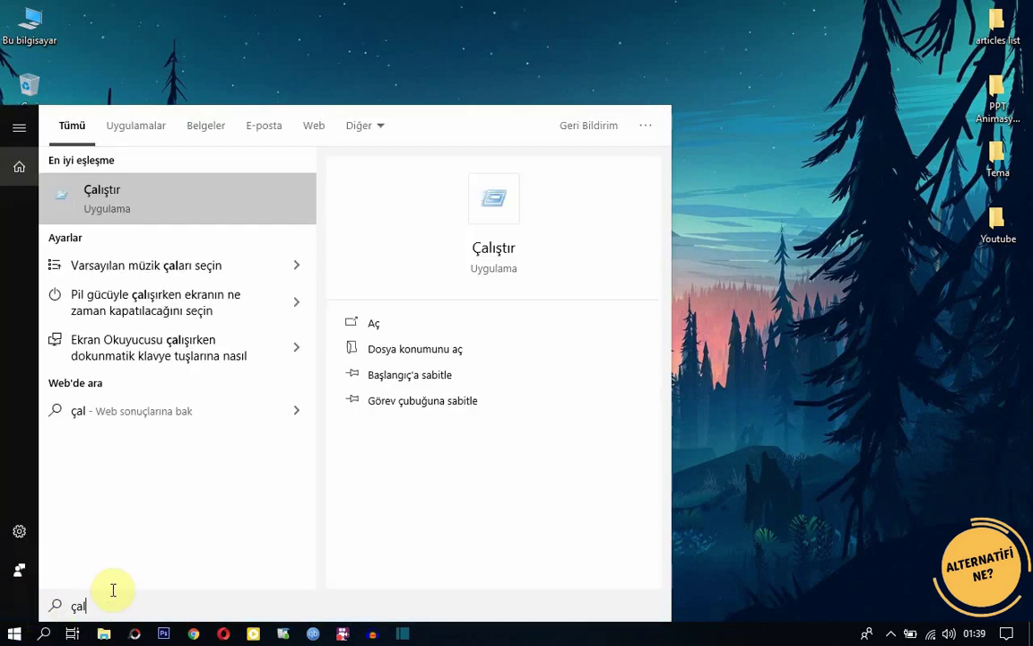
key("Return")
left_click(113, 592)
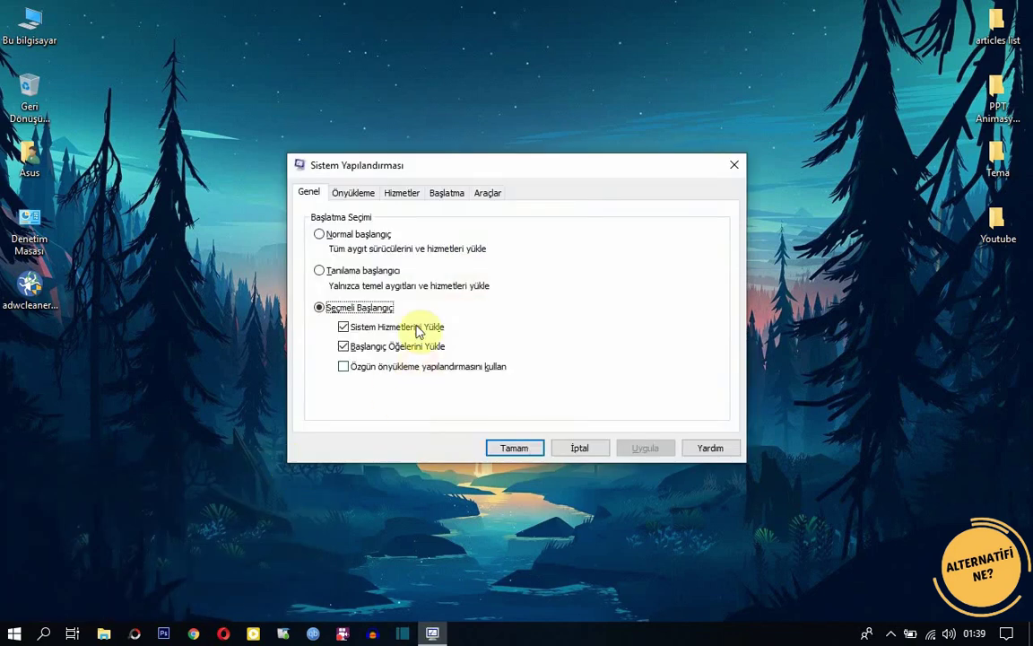
left_click(396, 195)
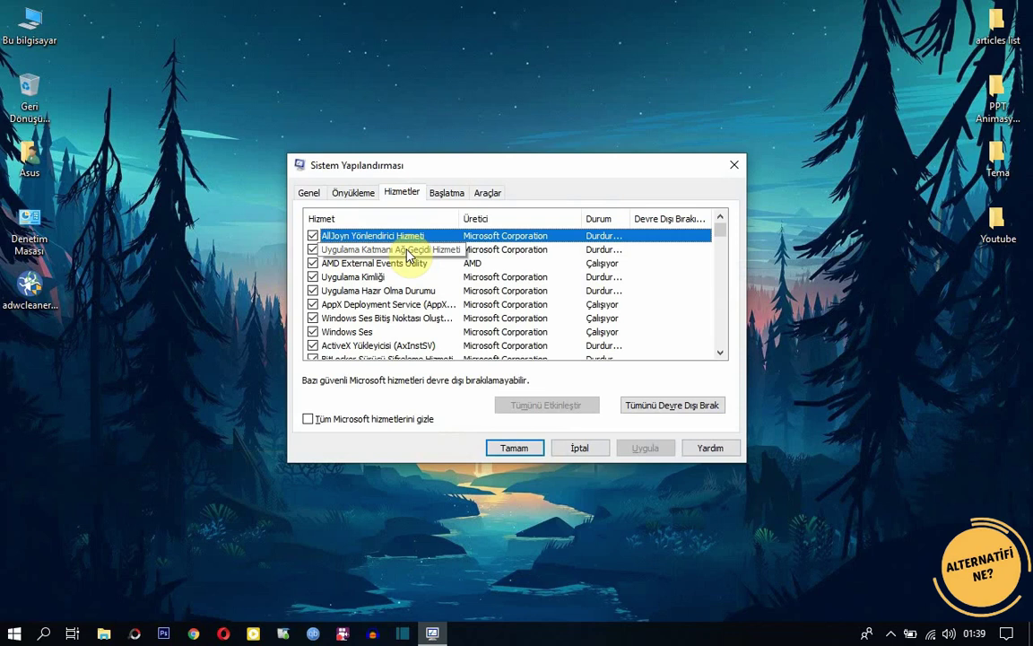
- Hide all Microsoft services in the services list and widen the Üretici and Hizmet columns to read the remaining entries
left_click(352, 193)
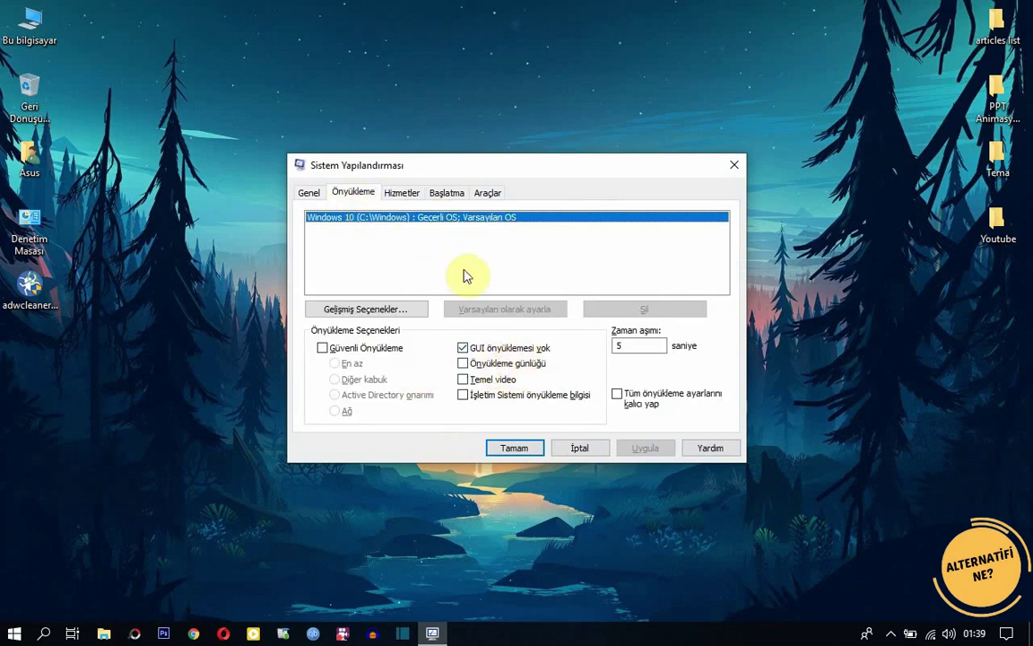
left_click(402, 193)
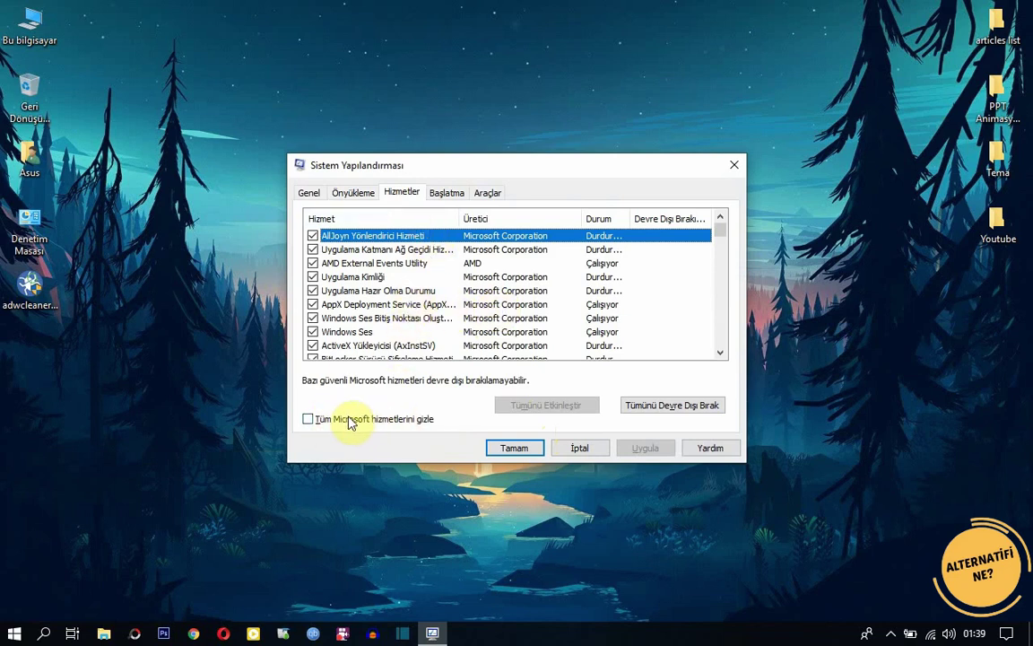
left_click(308, 419)
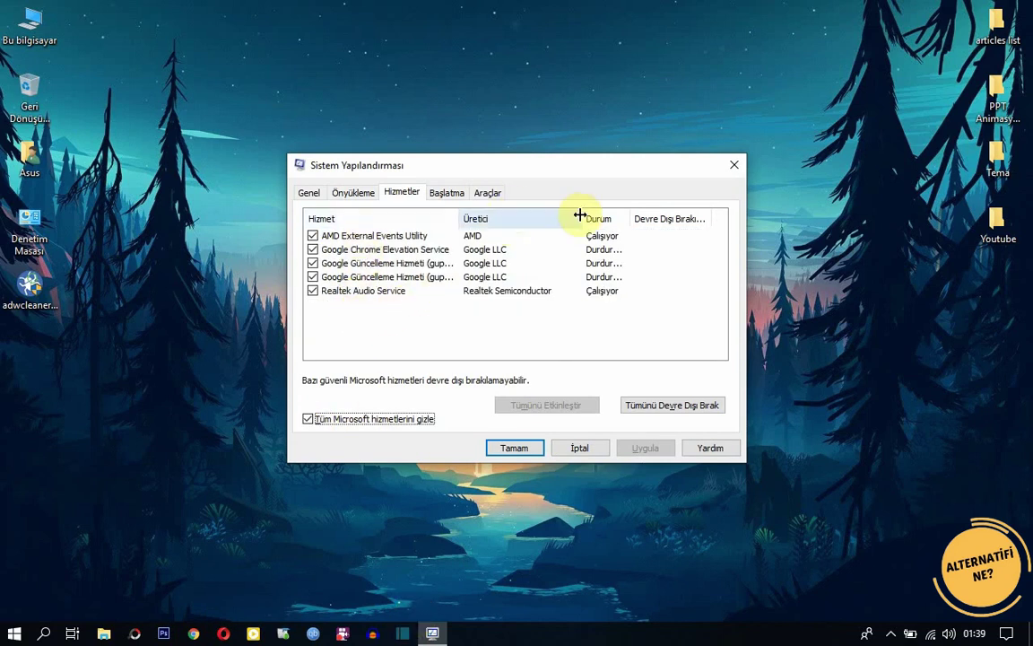
left_click_drag(580, 215, 594, 214)
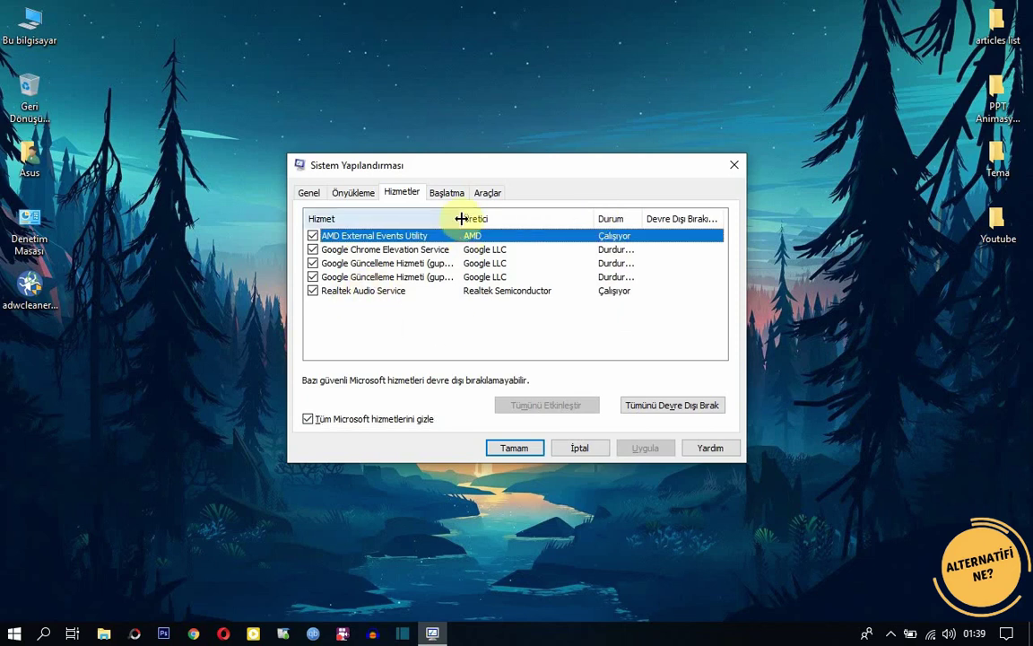
left_click_drag(463, 214, 487, 212)
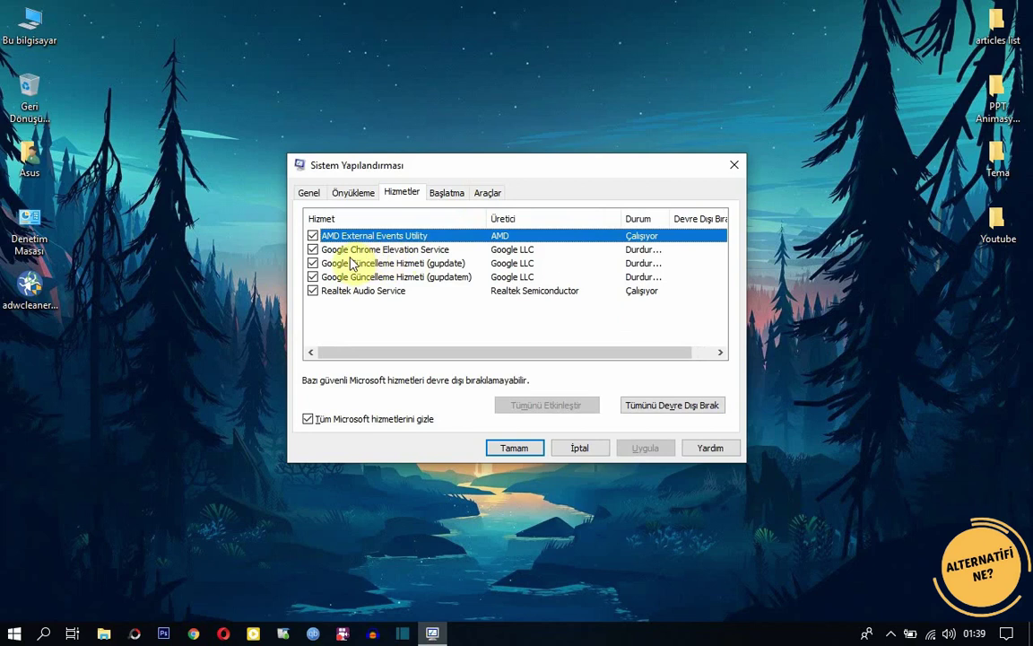
- Try disabling the Google Chrome Elevation Service and Google Güncelleme Hizmeti (gupdate), re-enable them, and cancel the system configuration
left_click(421, 251)
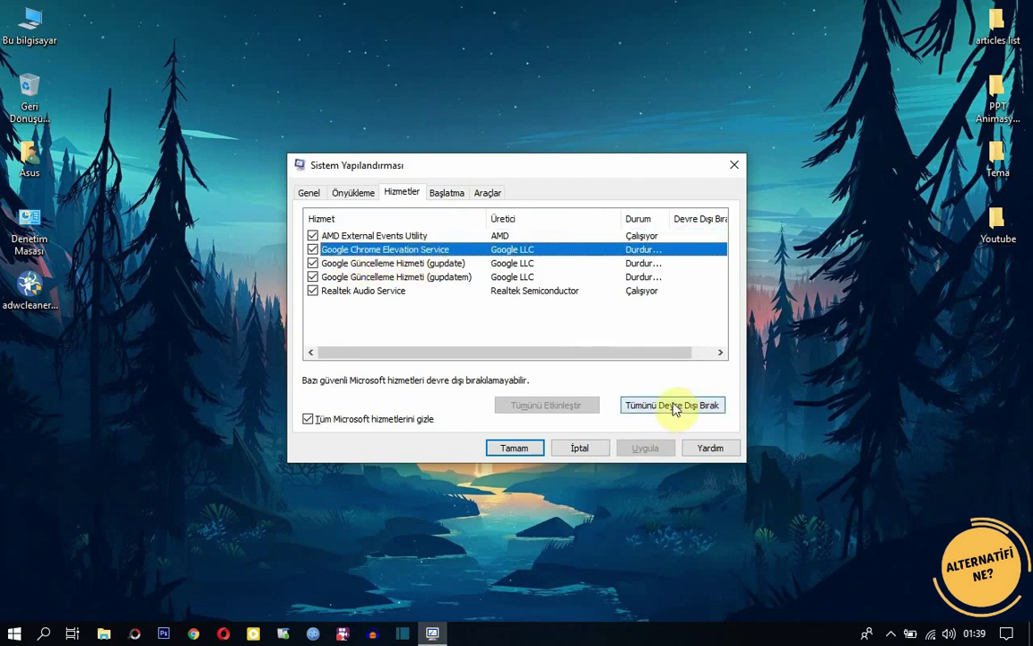
left_click(312, 250)
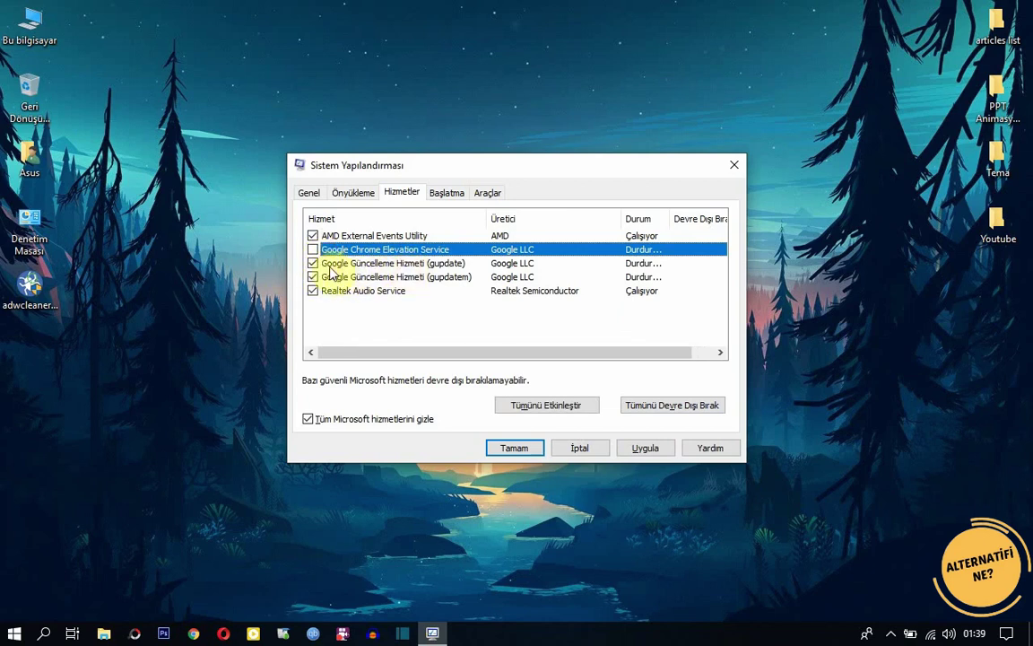
left_click(312, 264)
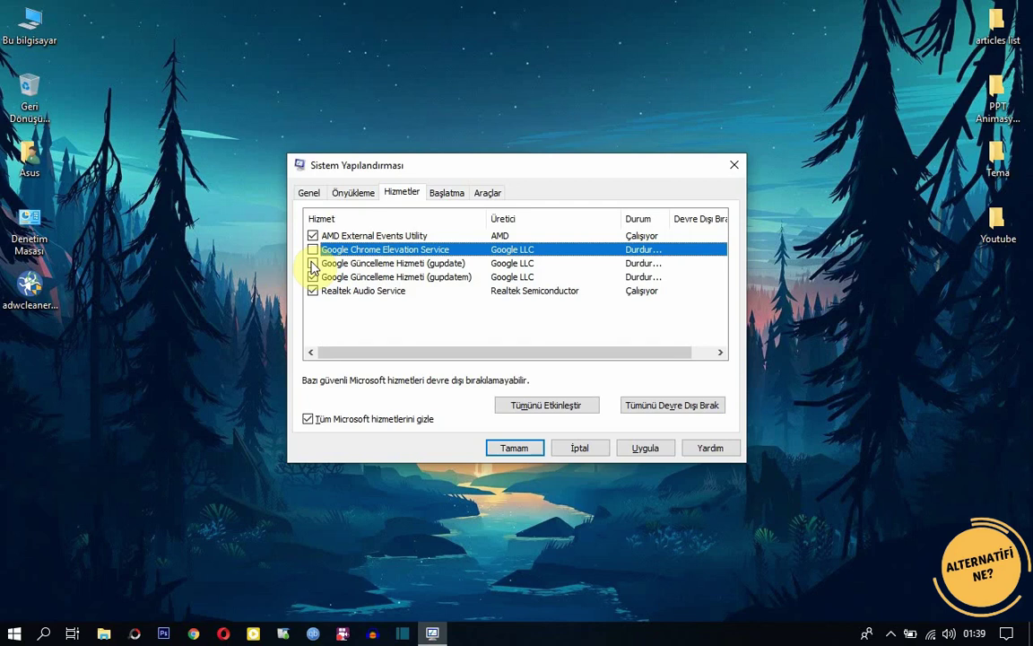
left_click(313, 250)
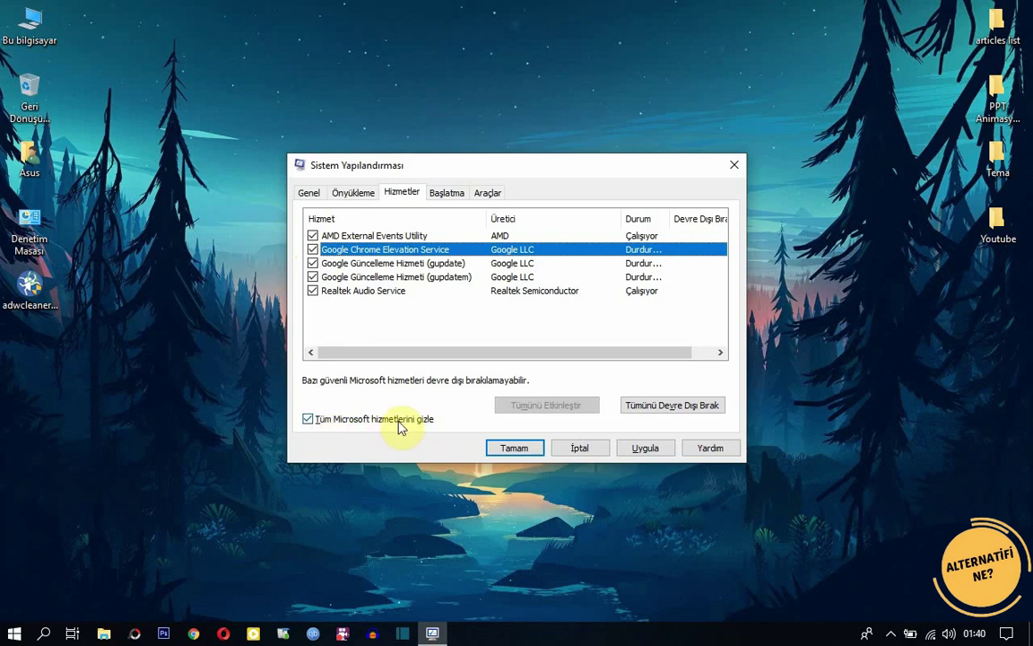
left_click(581, 447)
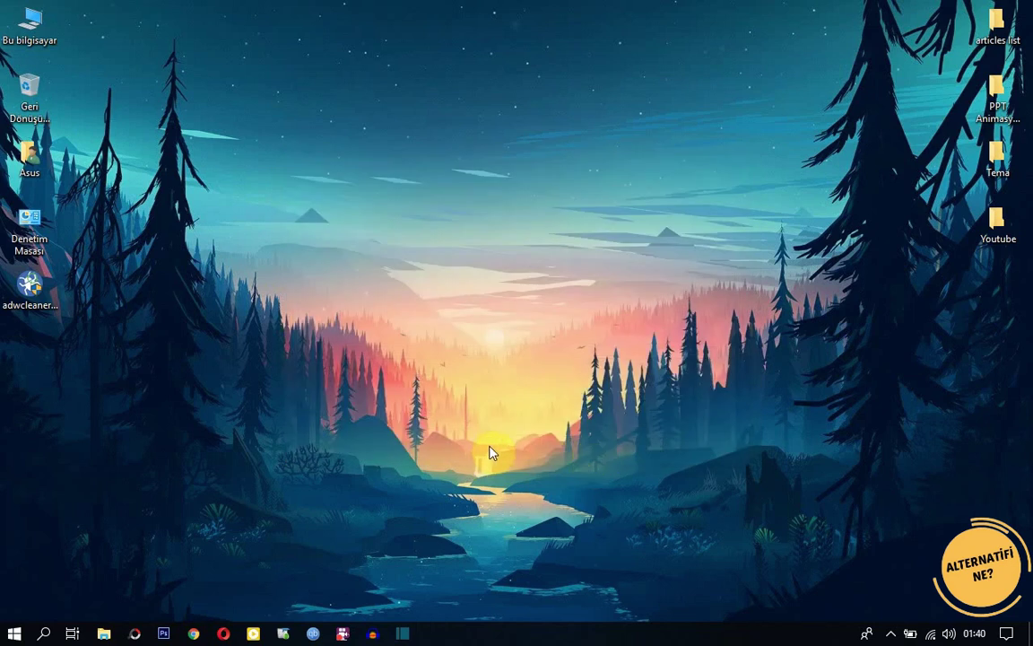
- Set the plugged-in power mode to En iyi performans from the battery settings and return to the desktop
left_click(911, 636)
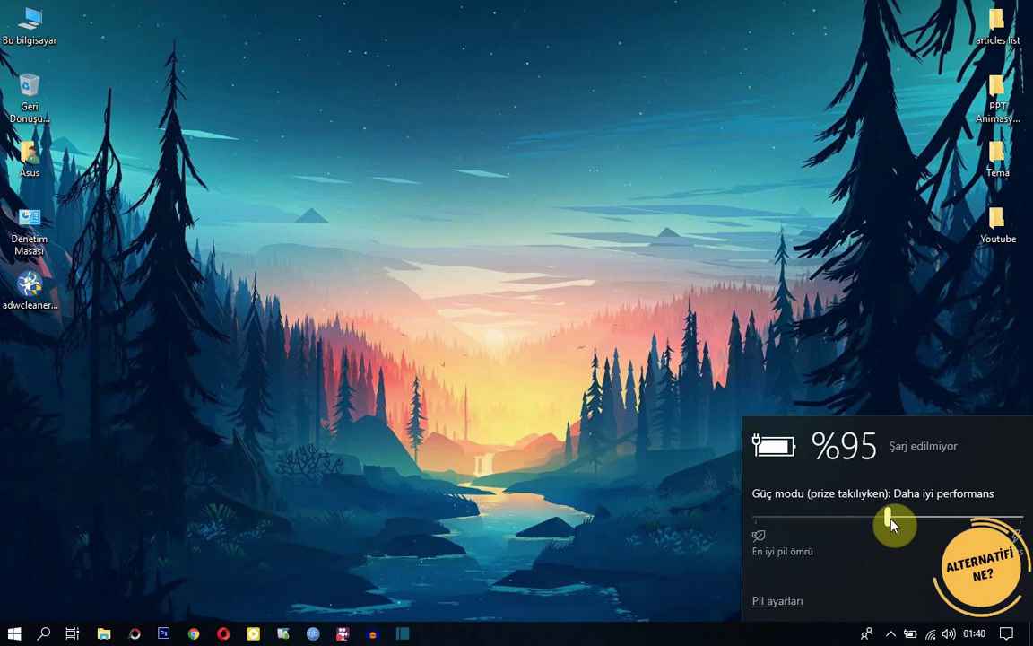
left_click_drag(891, 520, 1019, 518)
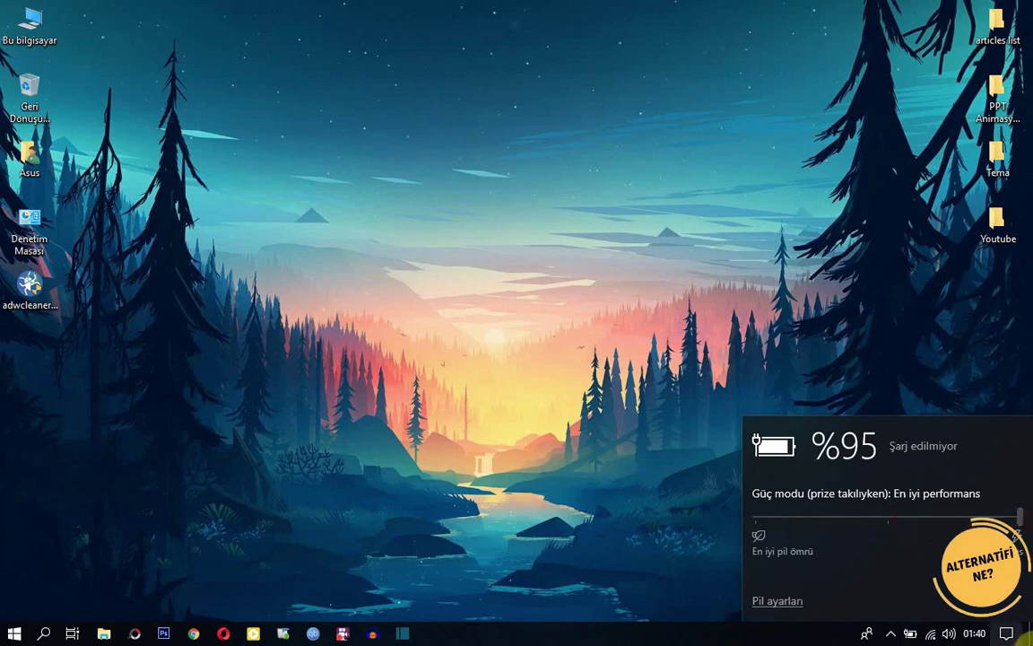
left_click(529, 406)
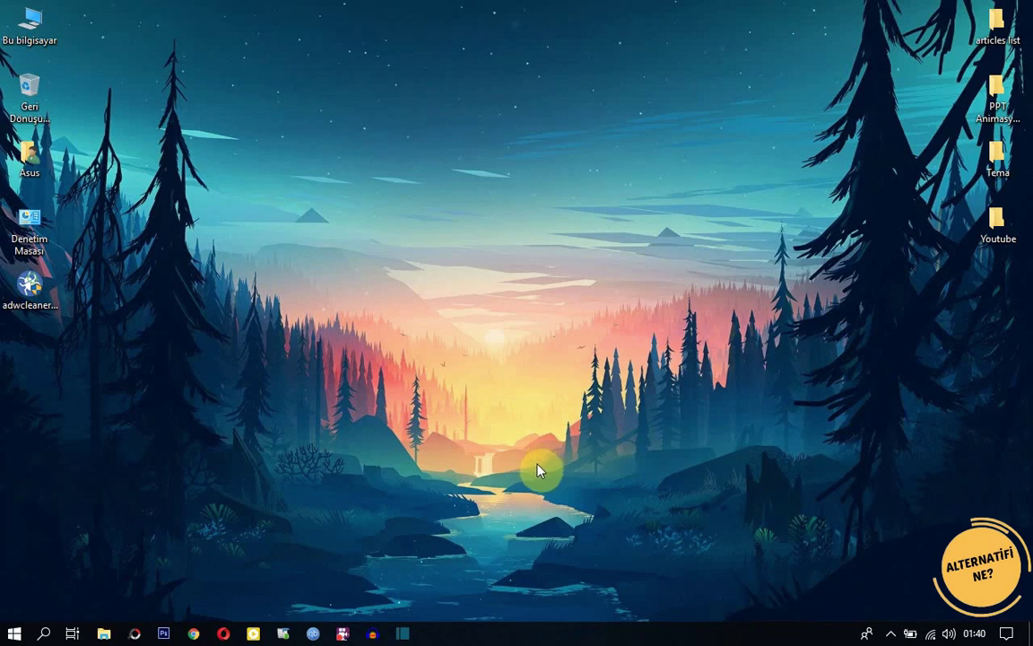
- Launch services.msc through the Run dialog and maximize the Services window
left_click(43, 634)
type("çal")
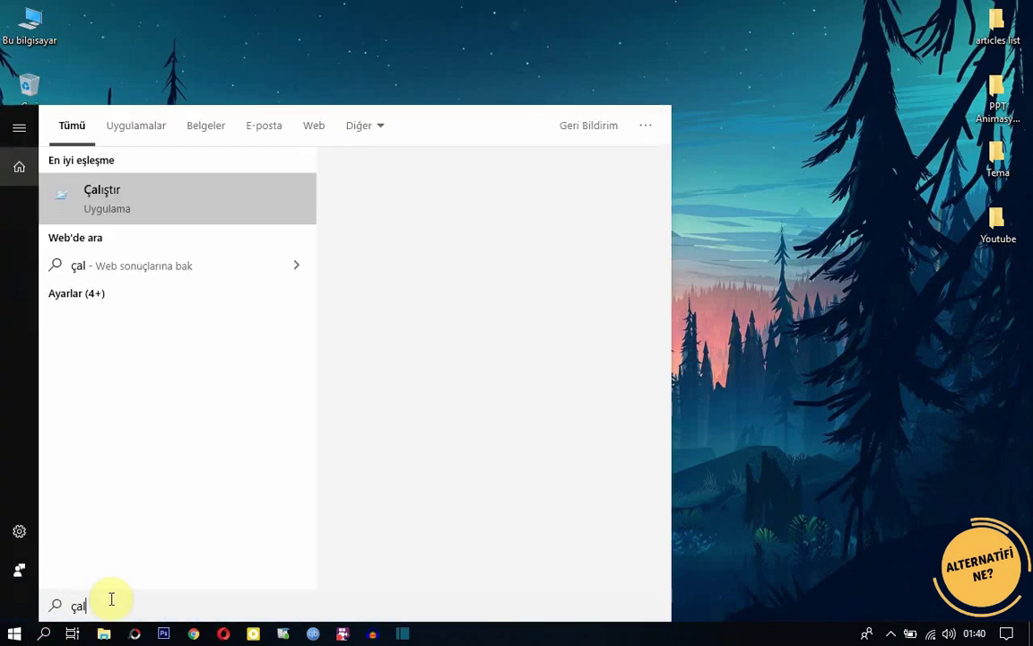
key("Return")
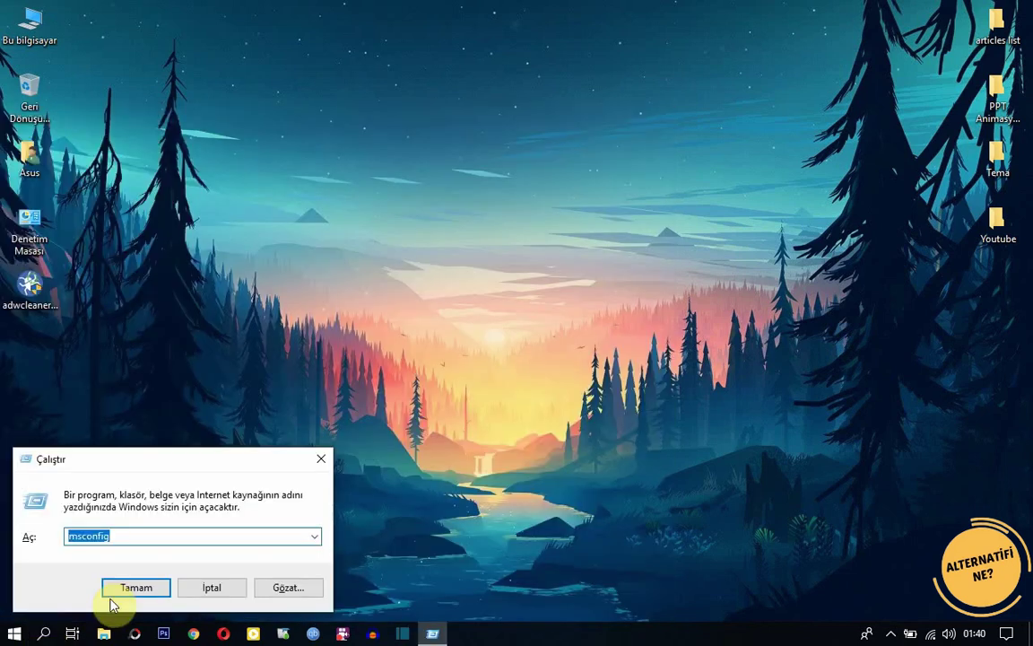
key("BackSpace")
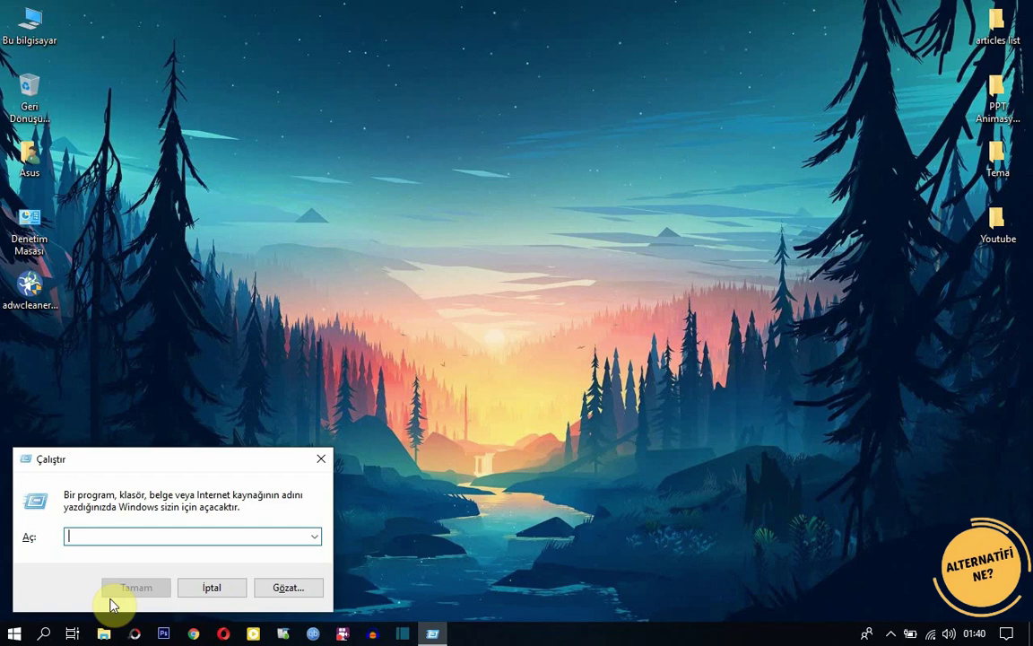
type("s")
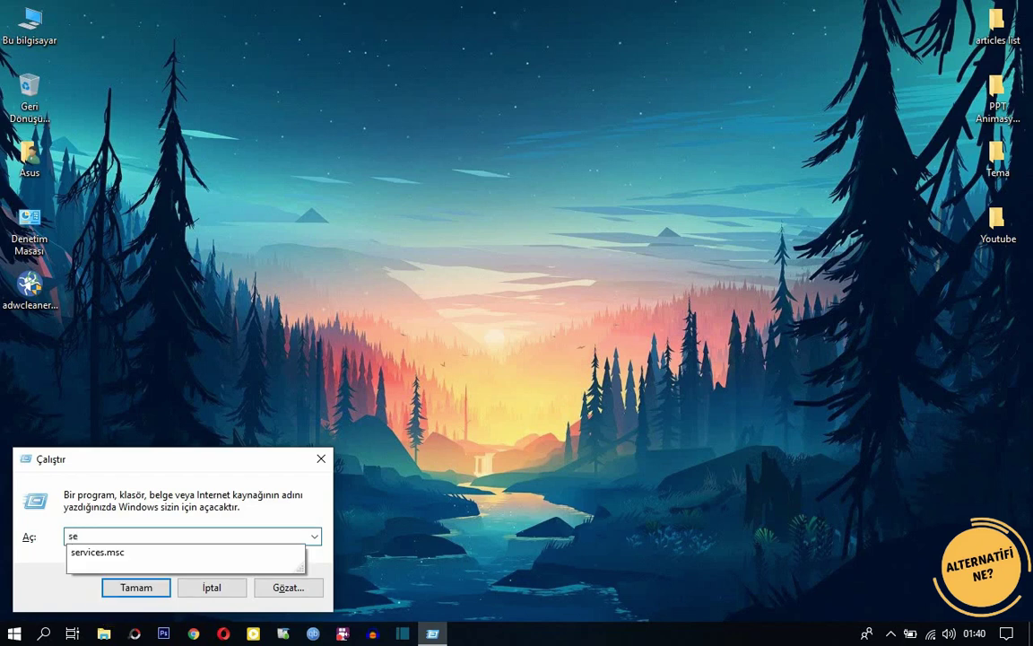
type("e")
key("Down")
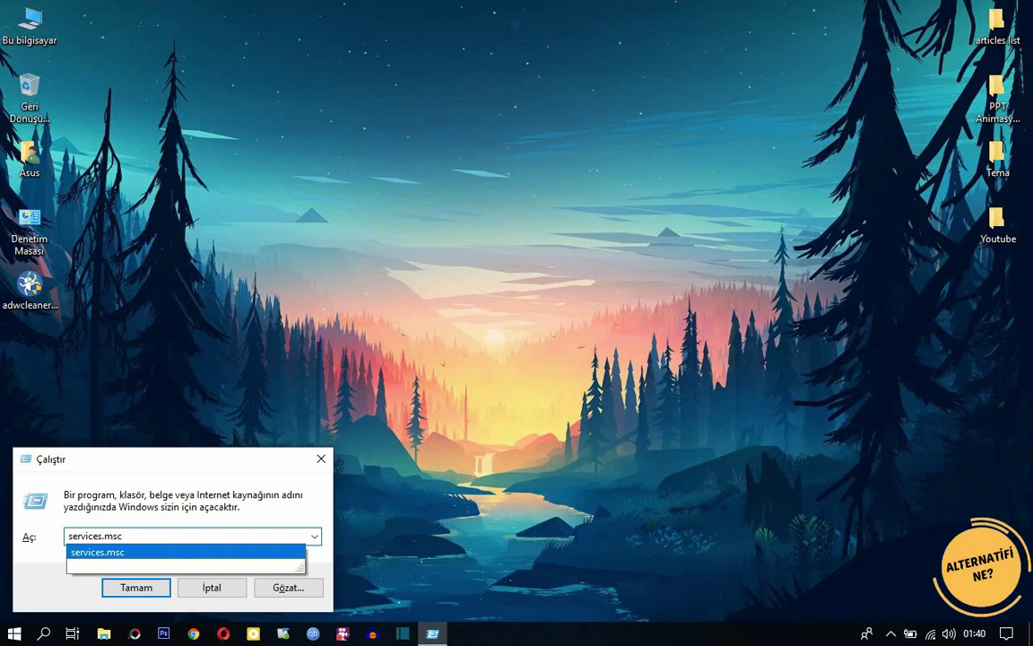
left_click(109, 590)
left_click(109, 590)
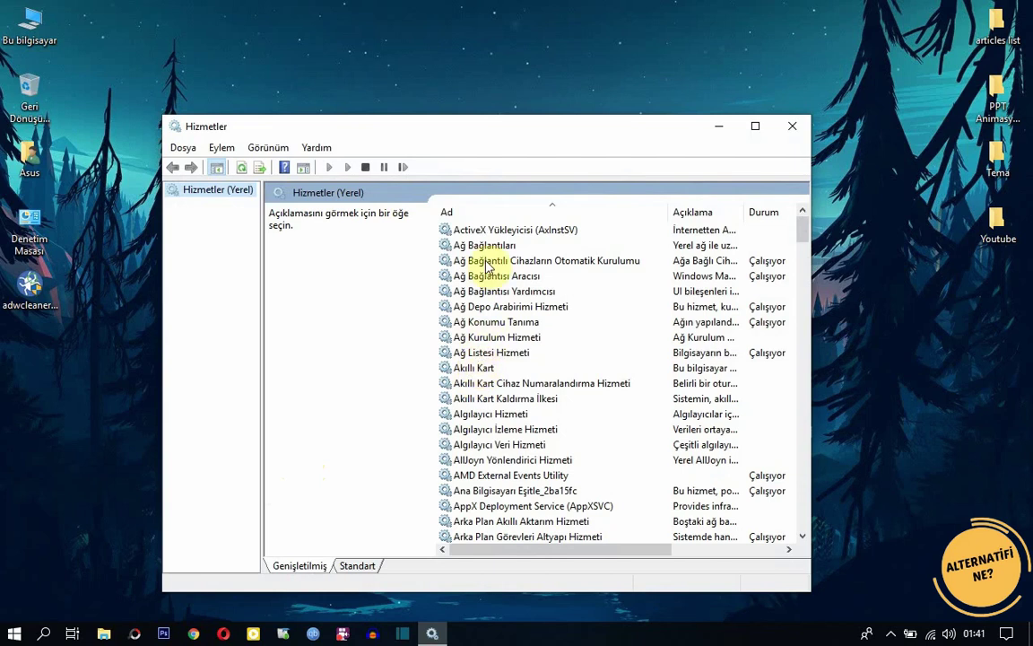
left_click(756, 130)
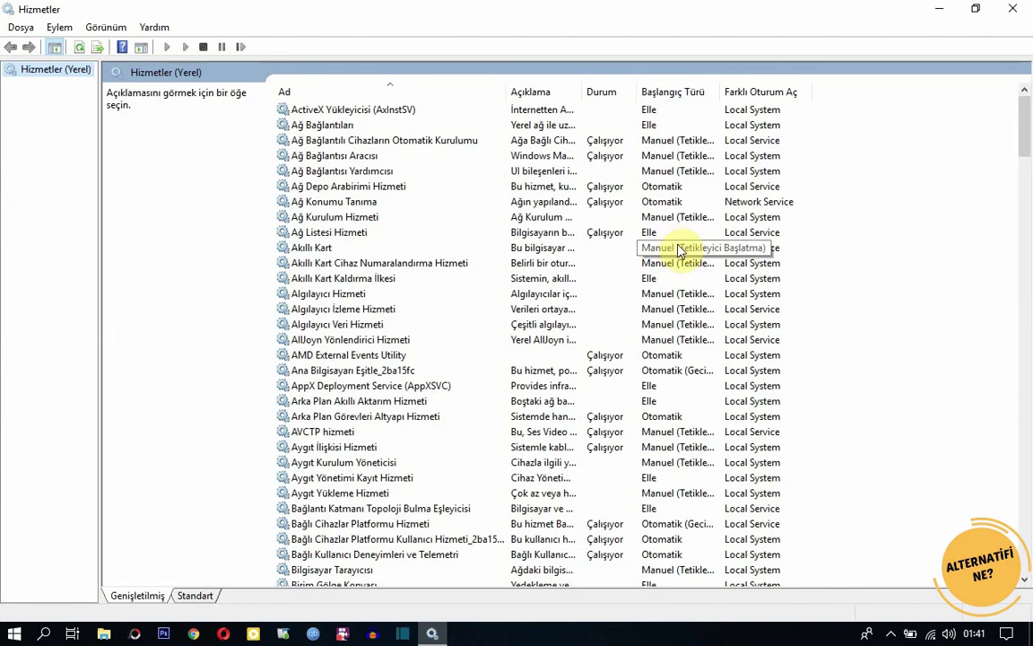
- Set the startup type of the Bağlı Kullanıcı Deneyimleri ve Telemetri service to Devre Dışı, then apply and confirm
scroll(341, 278, "down", 3)
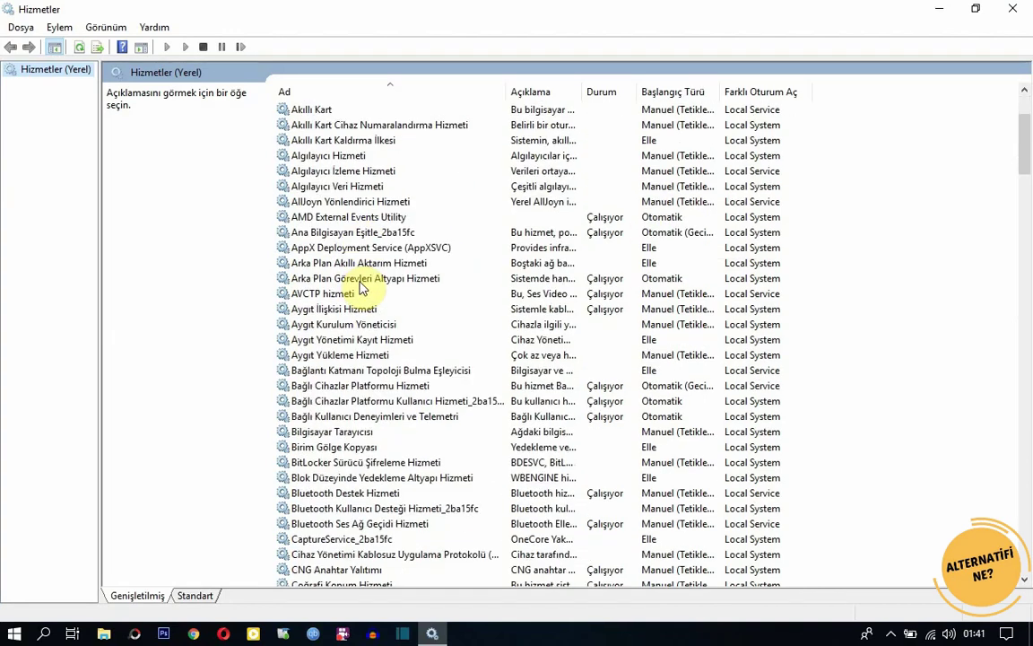
left_click(363, 418)
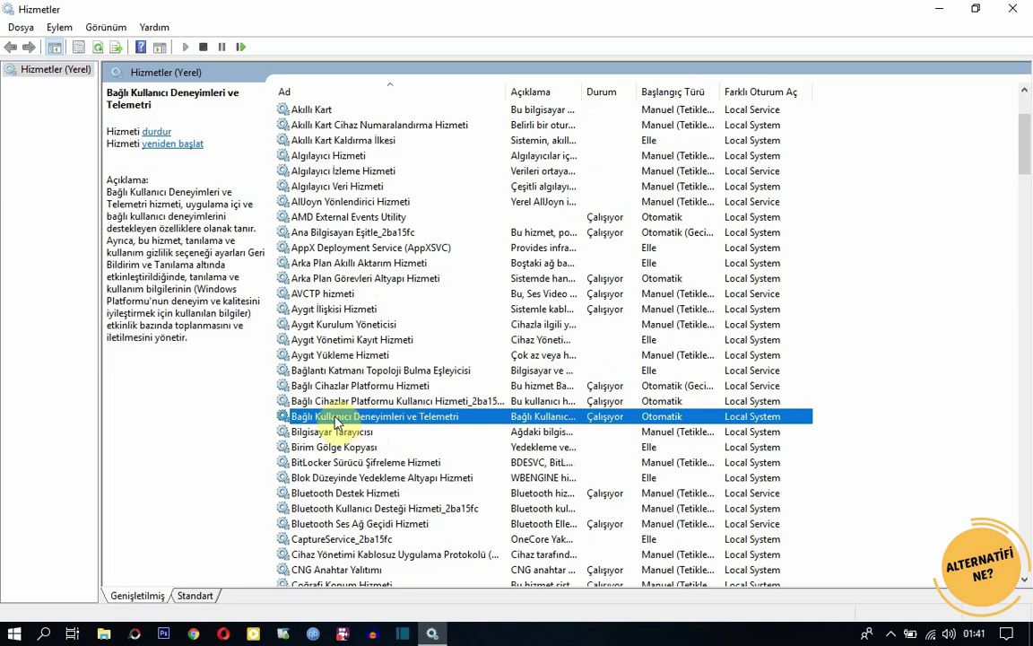
right_click(448, 422)
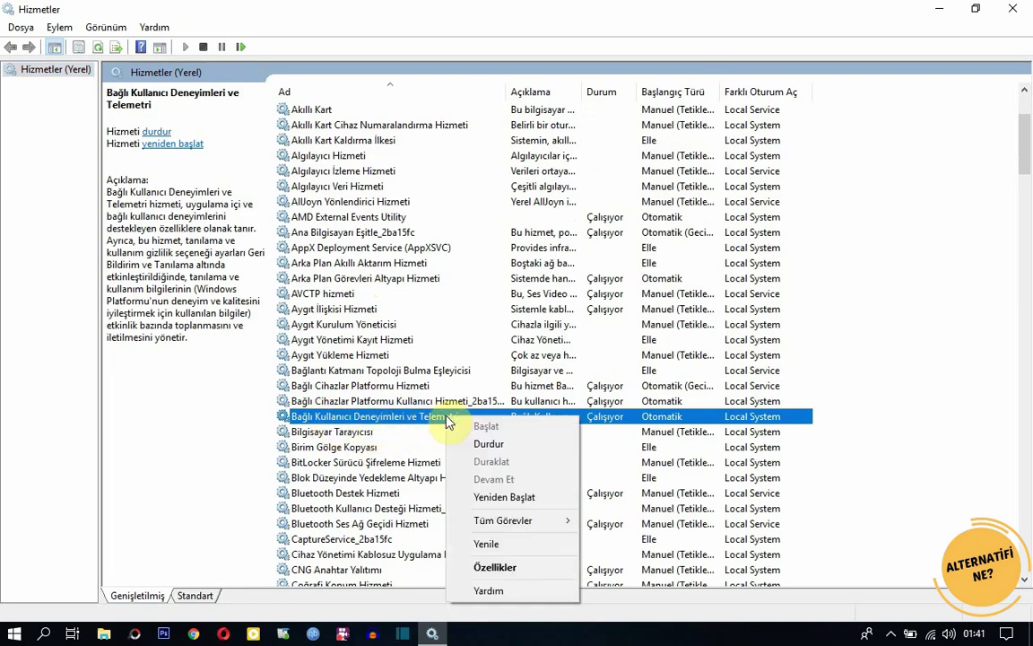
left_click(494, 568)
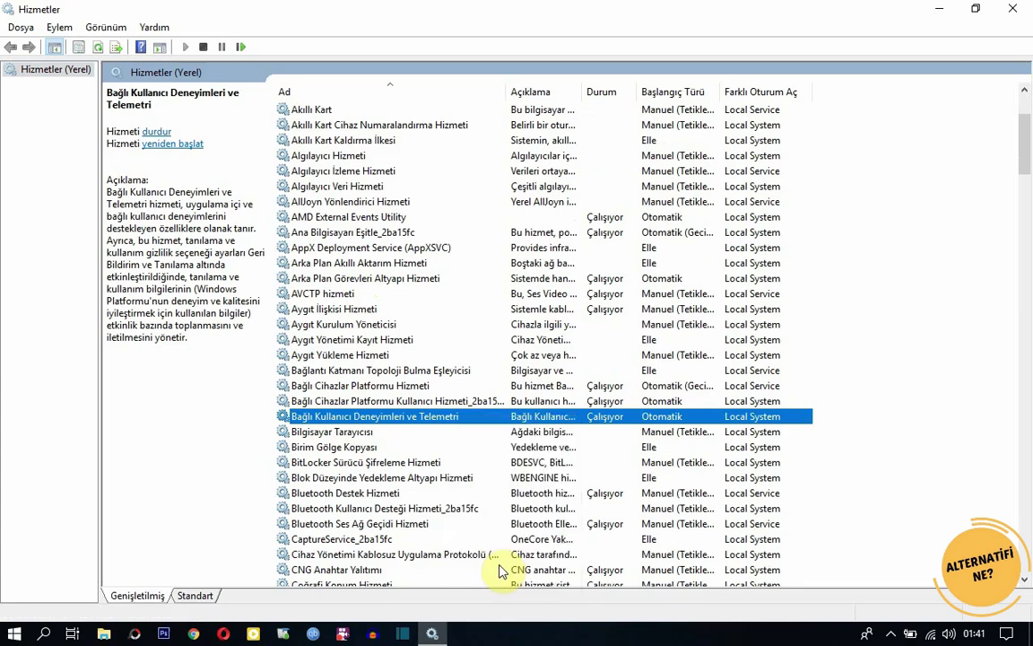
left_click(536, 307)
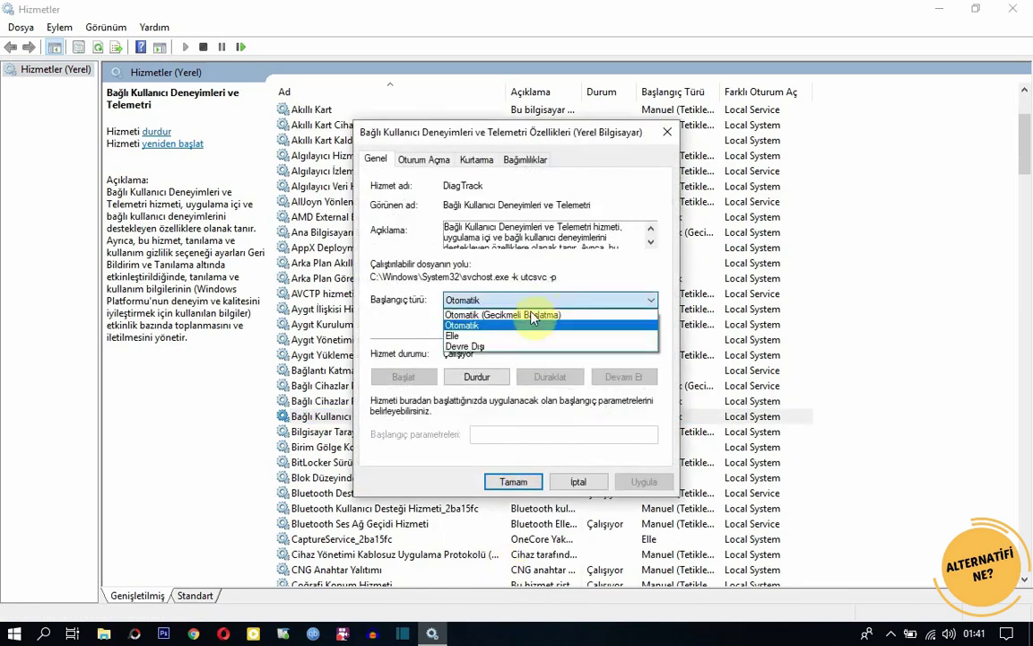
left_click(512, 350)
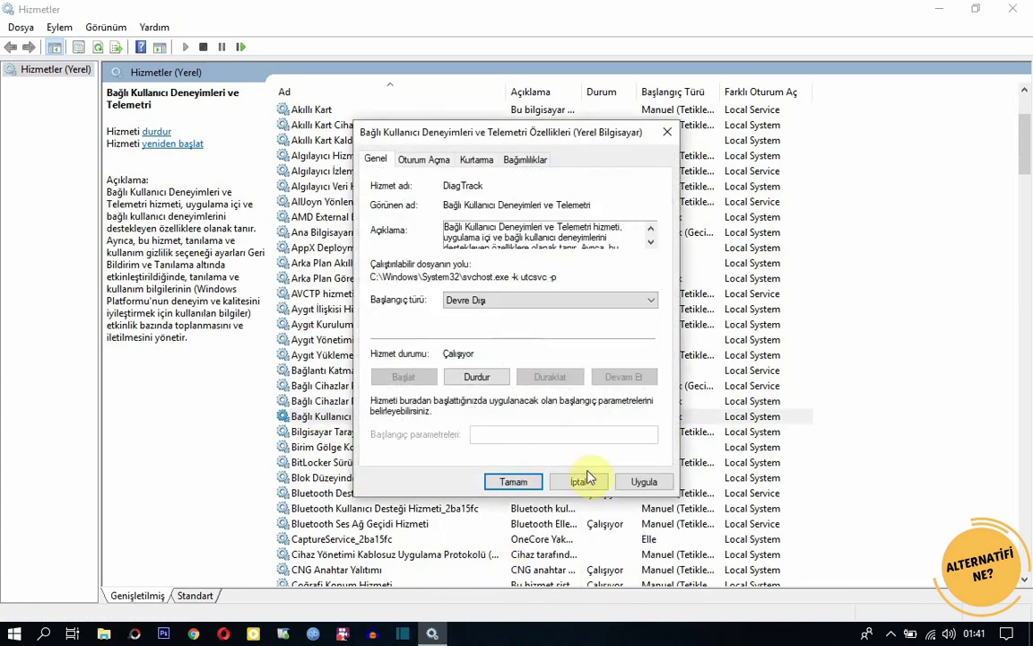
left_click(646, 482)
left_click(513, 482)
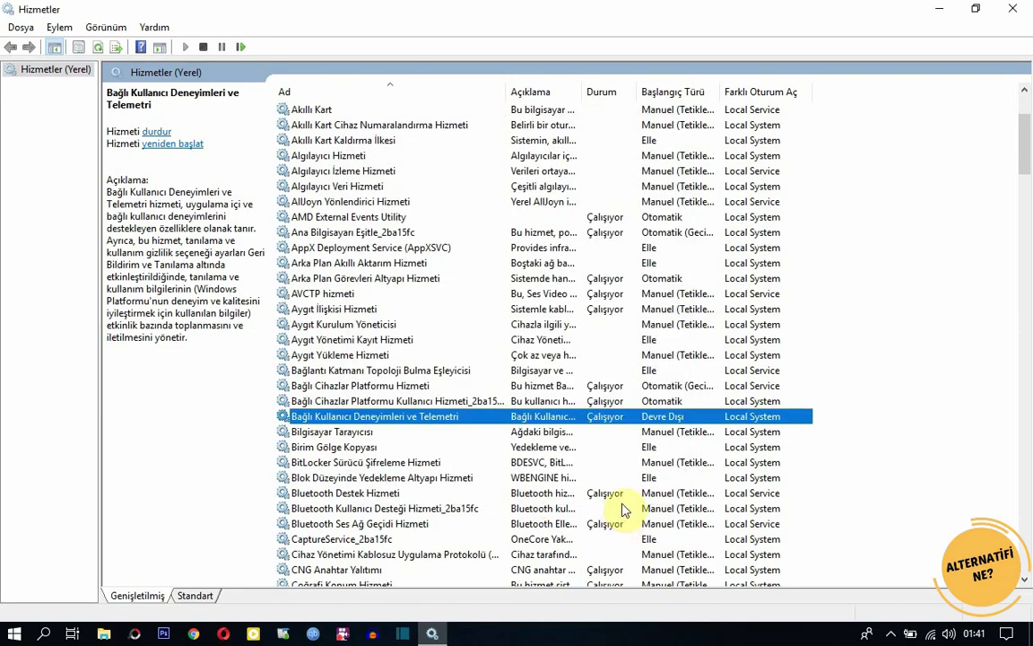
- Set the startup type of the Tanı İlkesi Hizmeti service to Elle, then apply and confirm
left_click(357, 448)
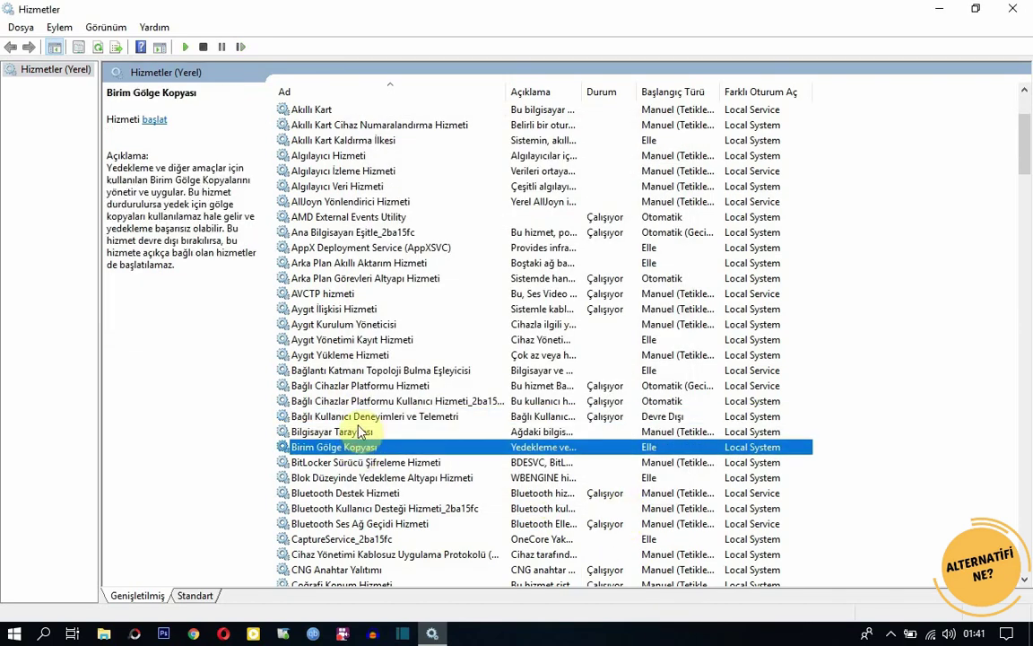
key("t")
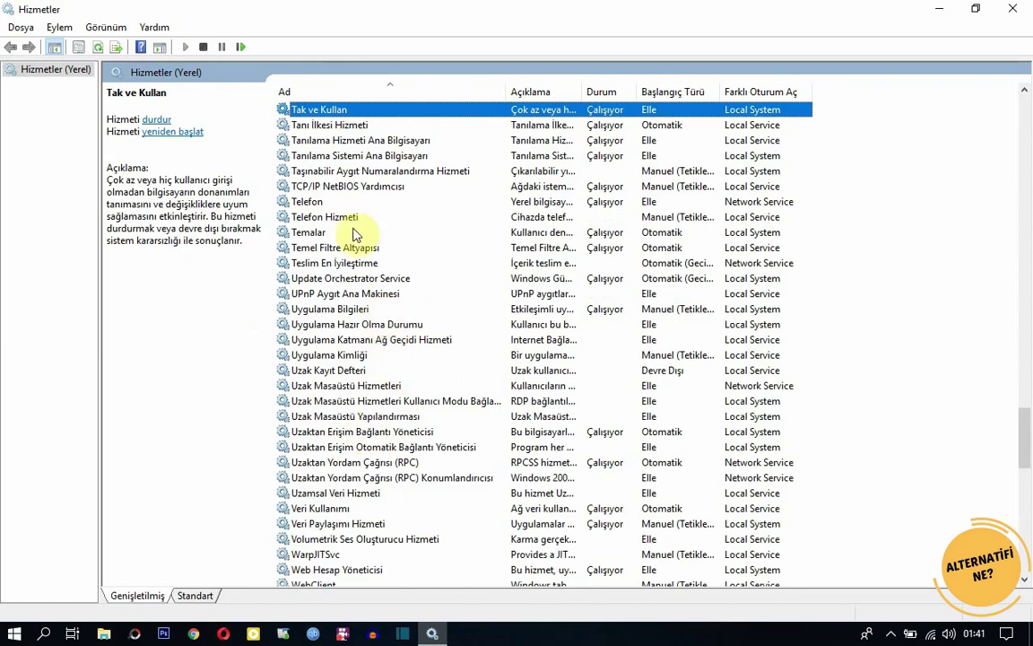
left_click(339, 128)
right_click(354, 128)
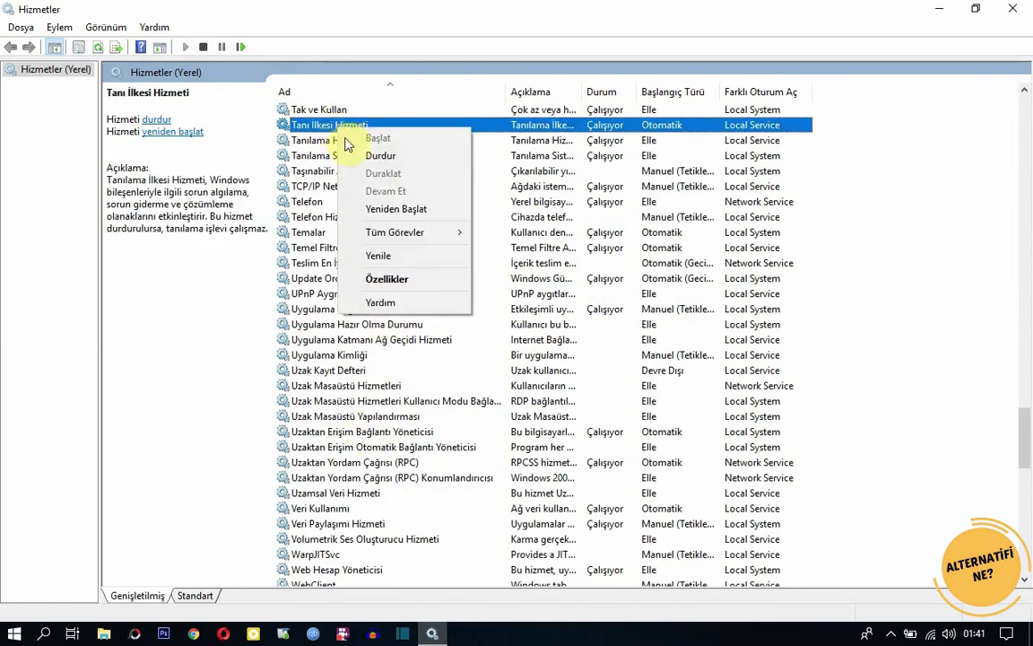
left_click(423, 282)
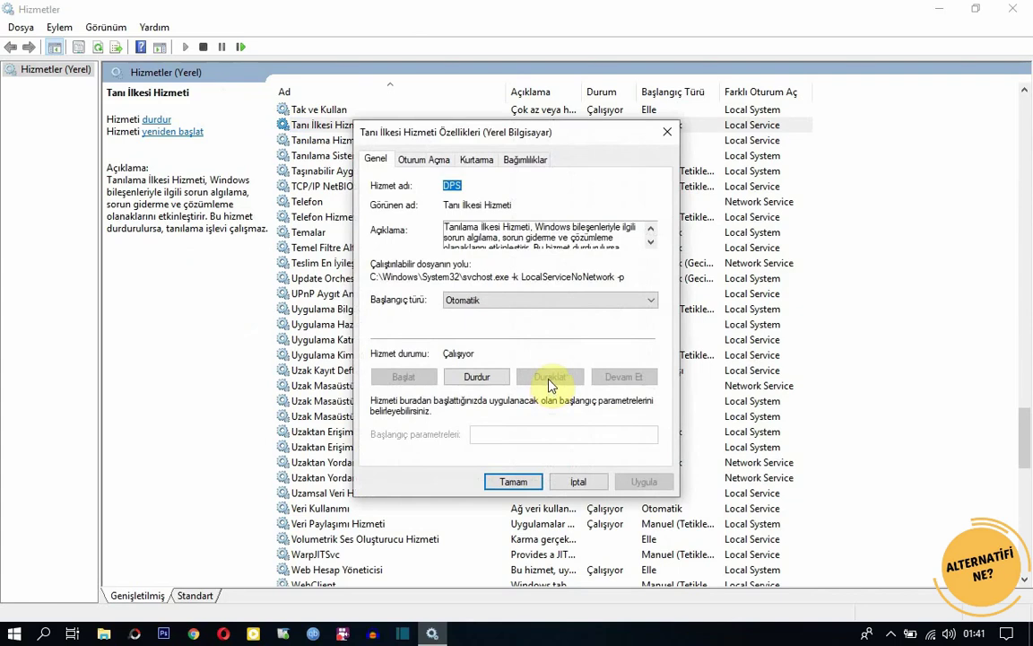
left_click(574, 301)
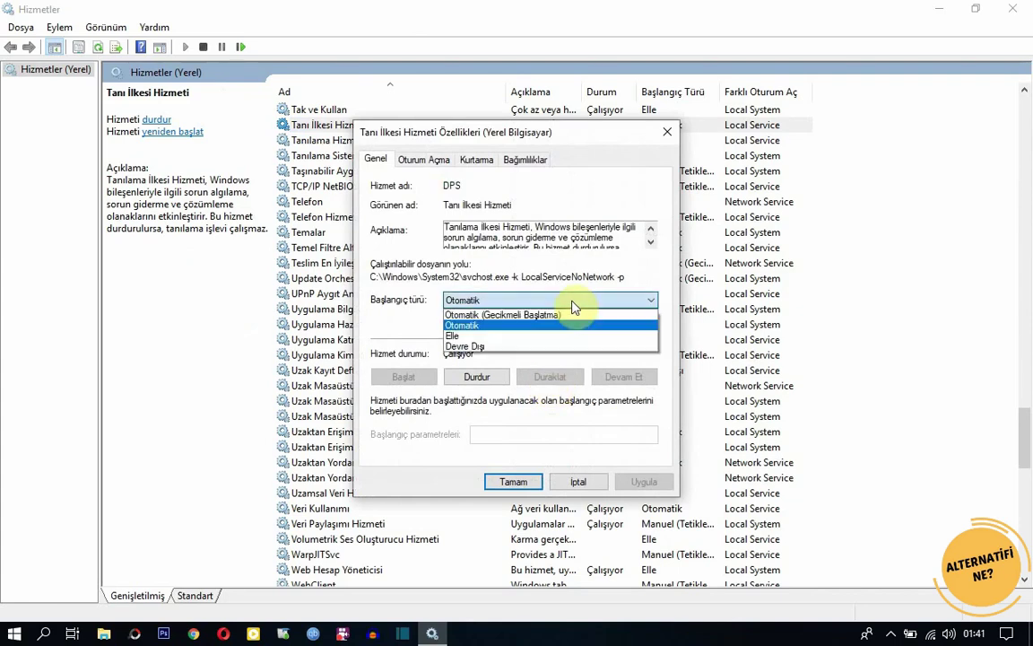
left_click(519, 337)
left_click(644, 482)
left_click(513, 481)
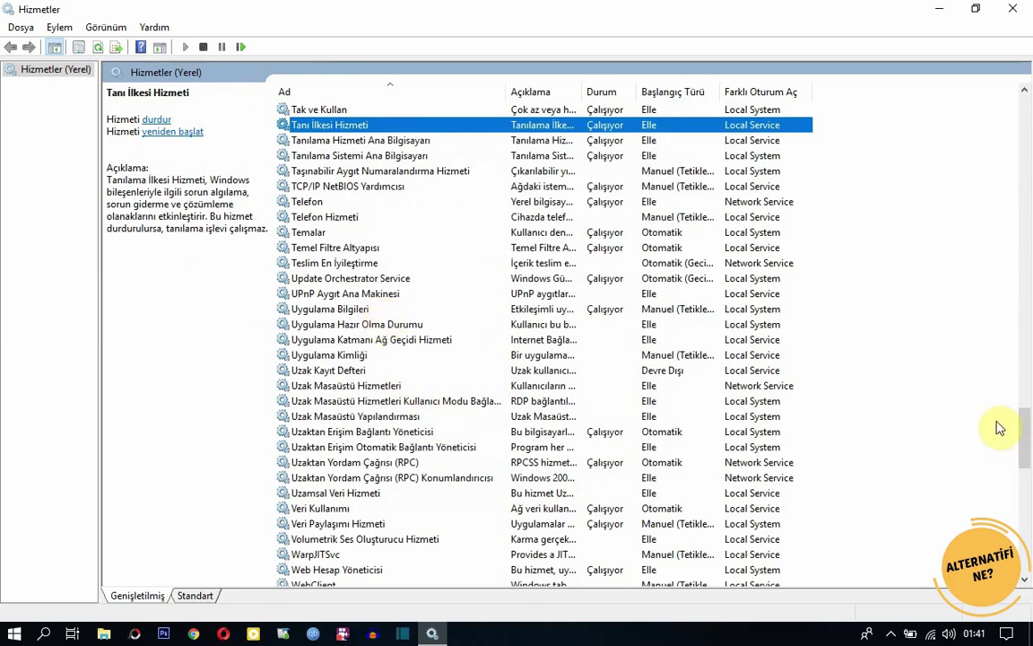
- Set the startup type of the Dağıtılmış Bağlantı İzleme İstemcisi service to Elle, then apply and confirm
left_click_drag(1026, 449, 1027, 186)
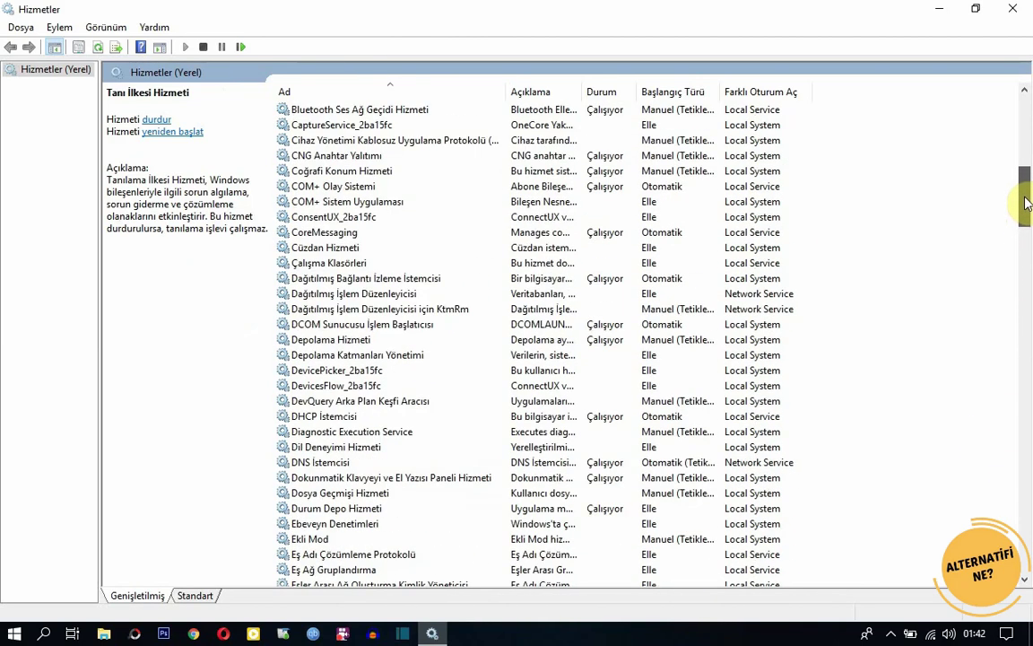
left_click(412, 284)
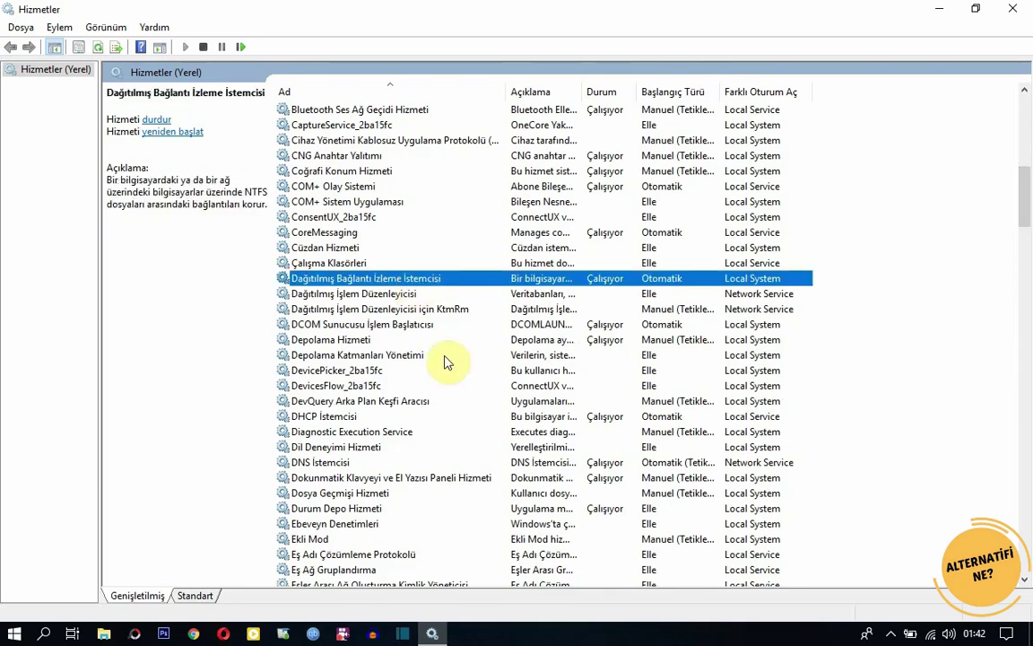
right_click(408, 282)
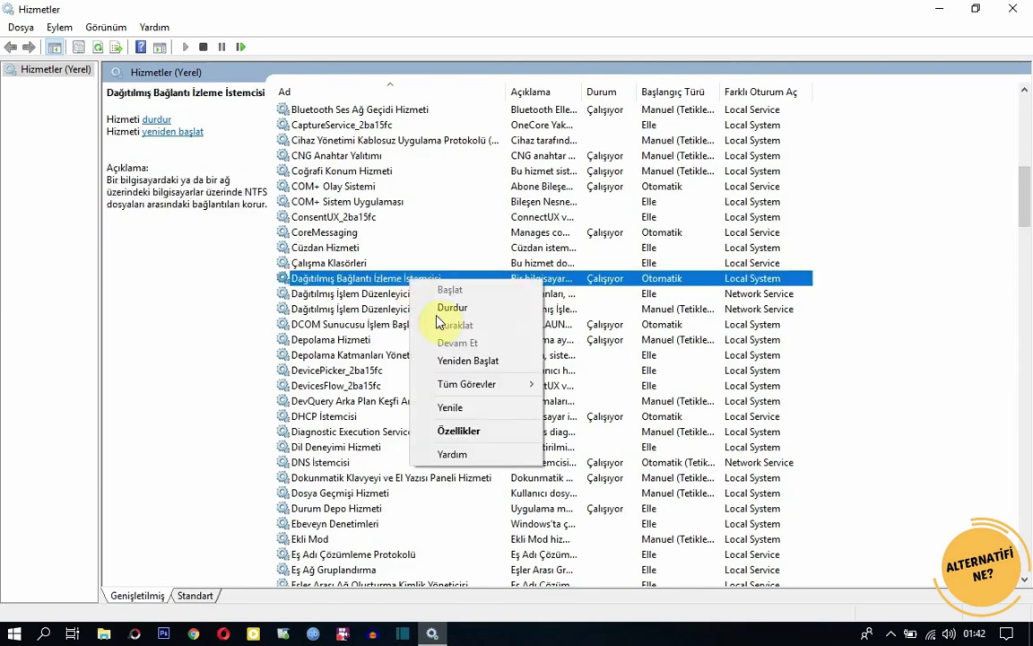
left_click(470, 431)
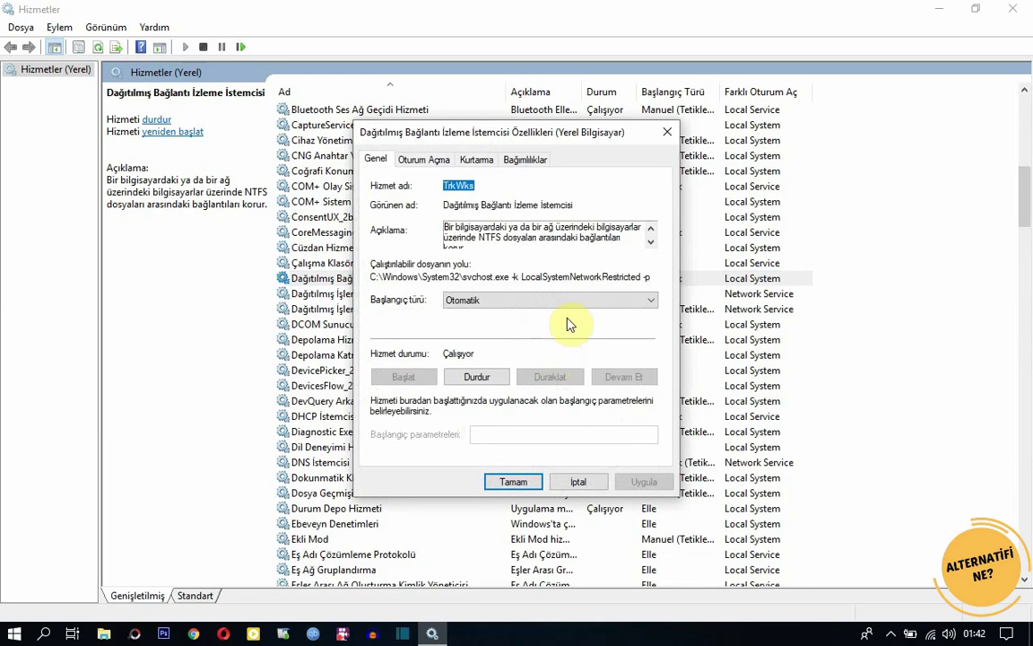
left_click(589, 300)
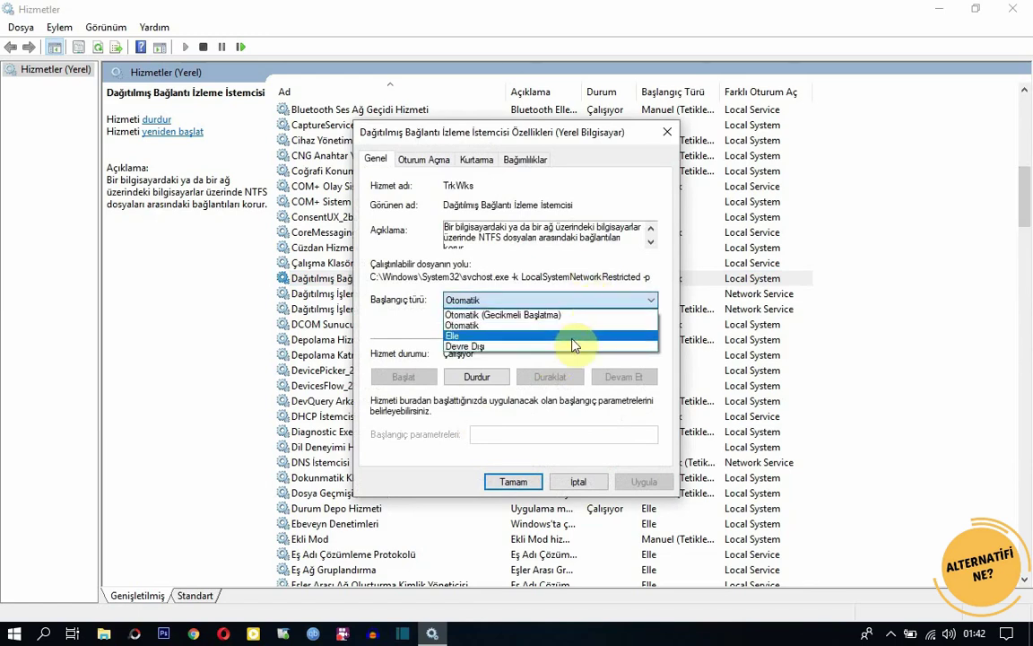
left_click(572, 338)
left_click(643, 481)
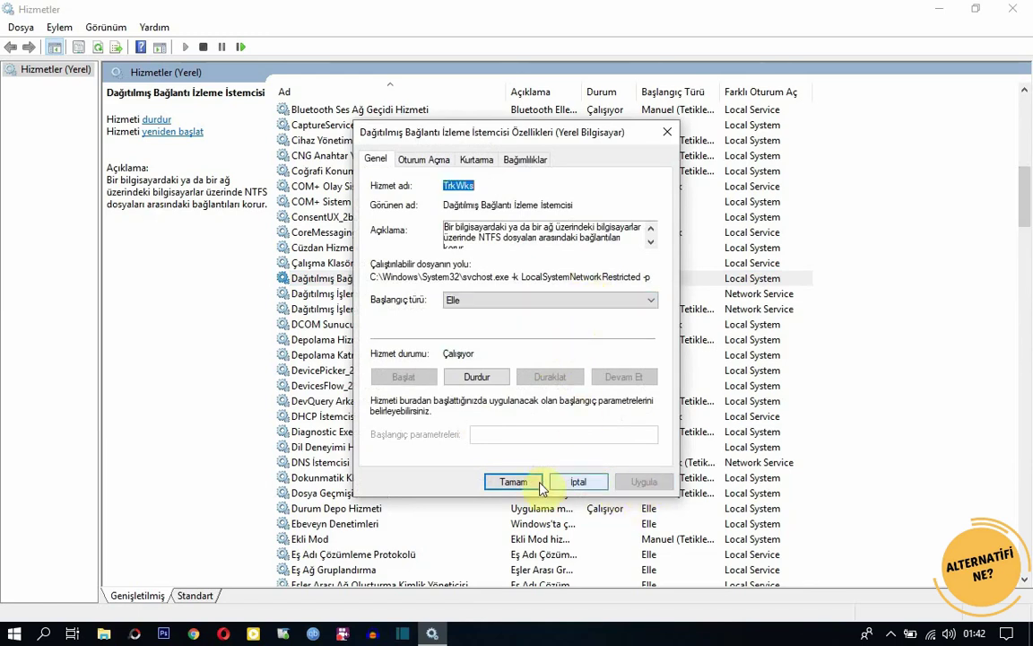
left_click(513, 482)
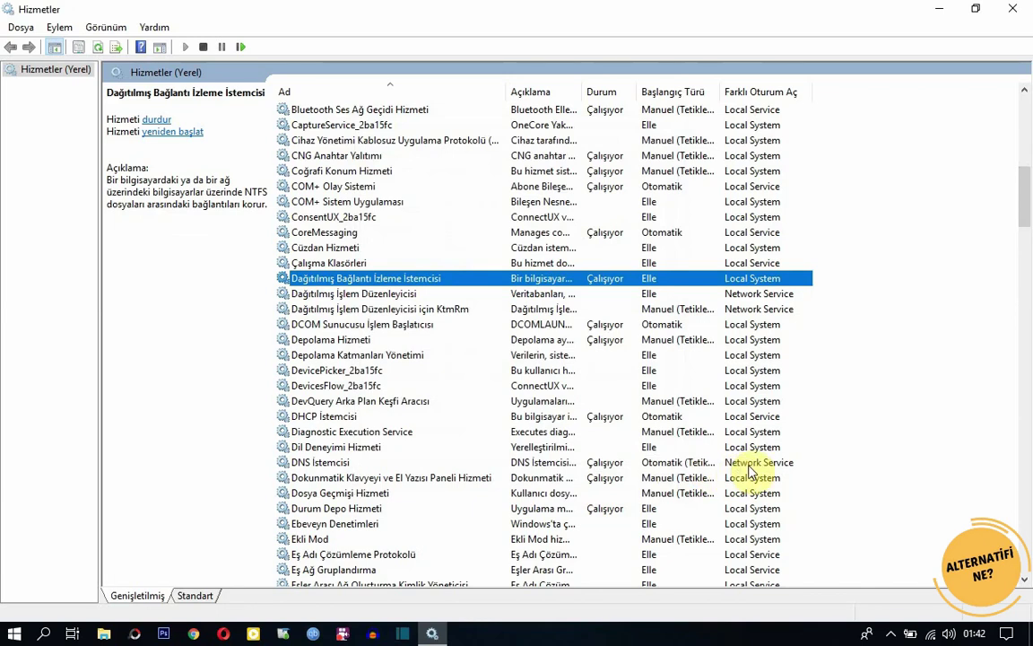
- Set the startup type of the İndirilen Haritalar Yöneticisi service to Elle, then apply and confirm
left_click(445, 464)
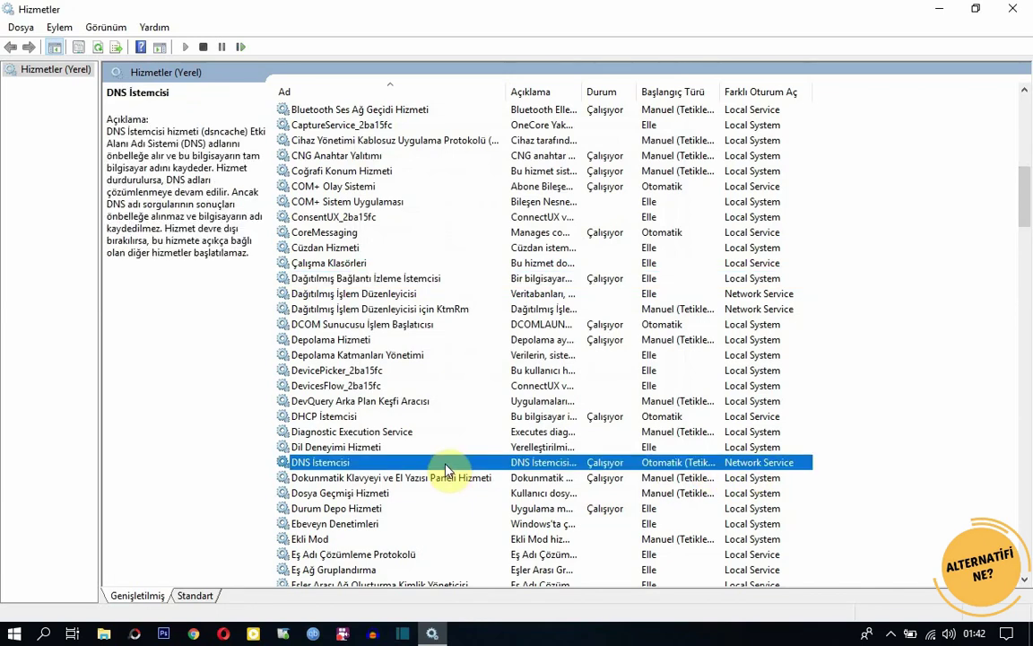
key("i")
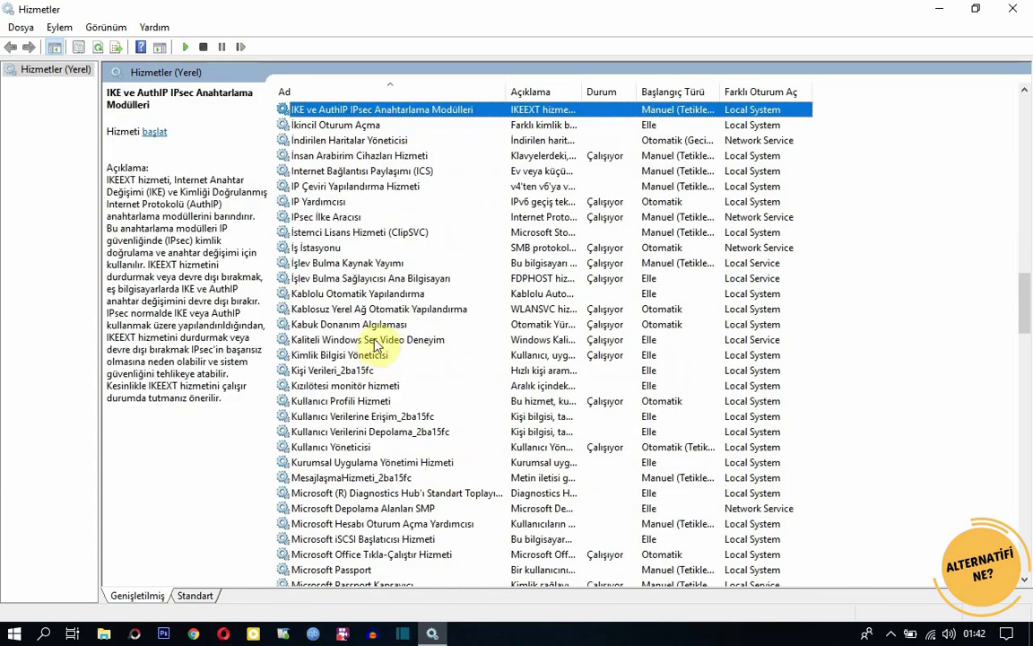
left_click(342, 142)
right_click(341, 143)
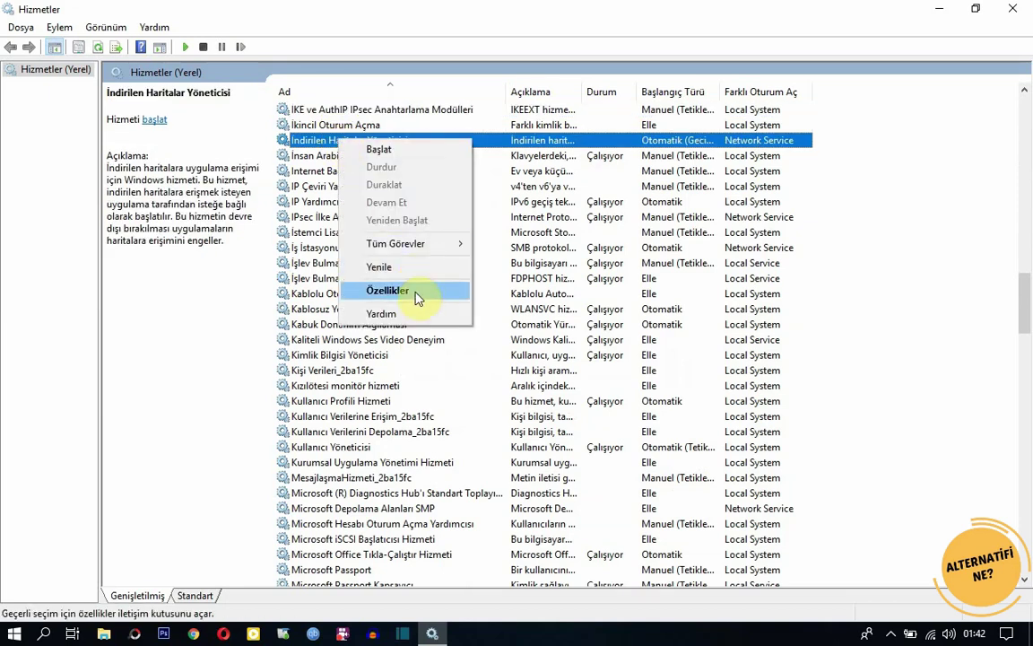
left_click(416, 291)
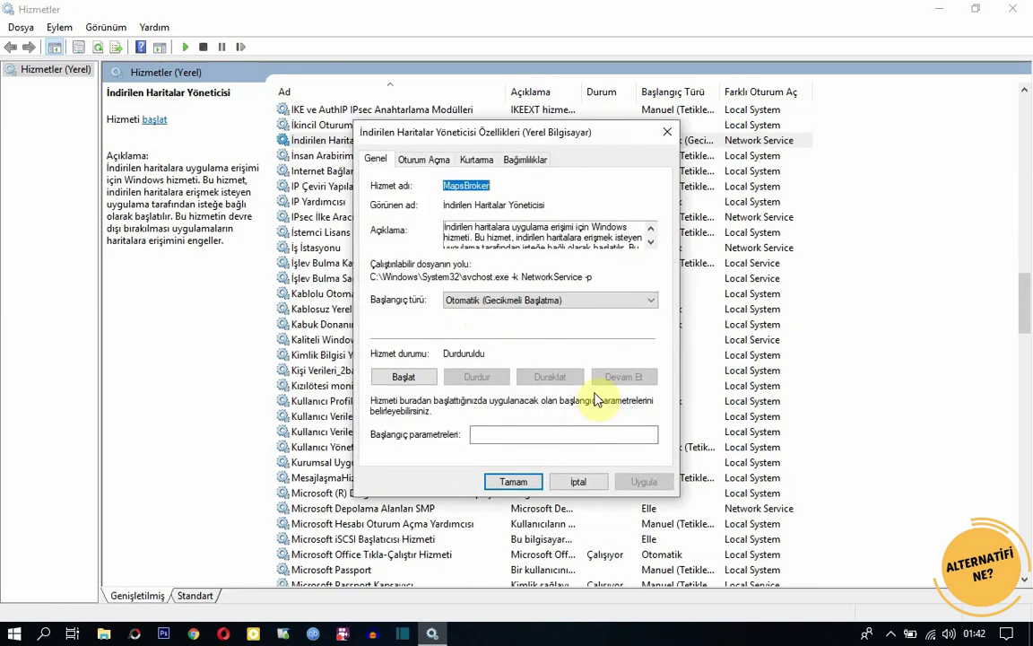
left_click(590, 302)
left_click(577, 336)
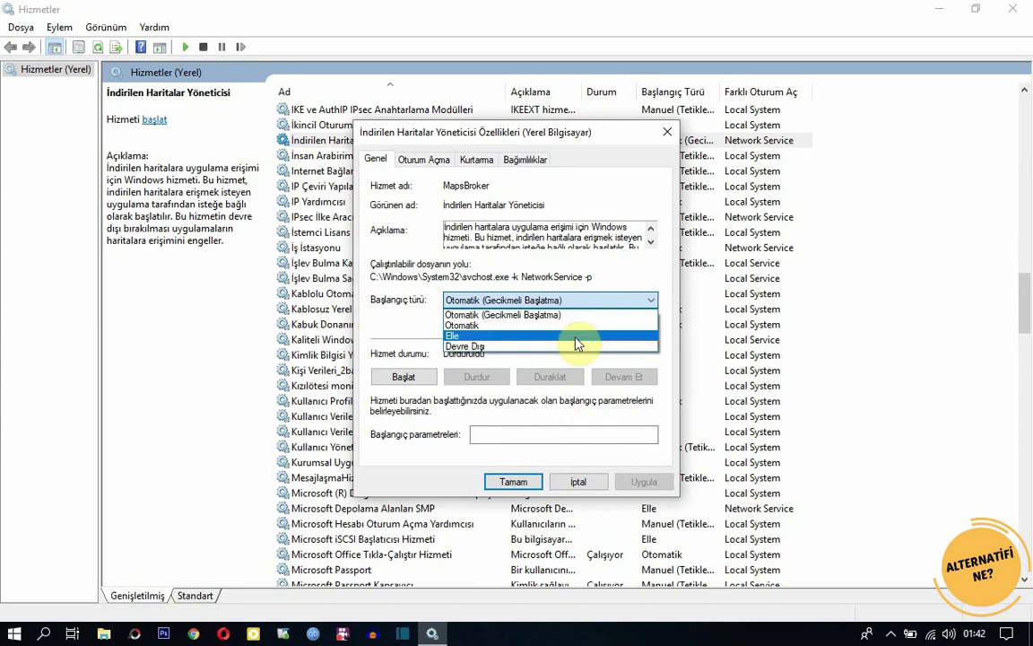
left_click(643, 482)
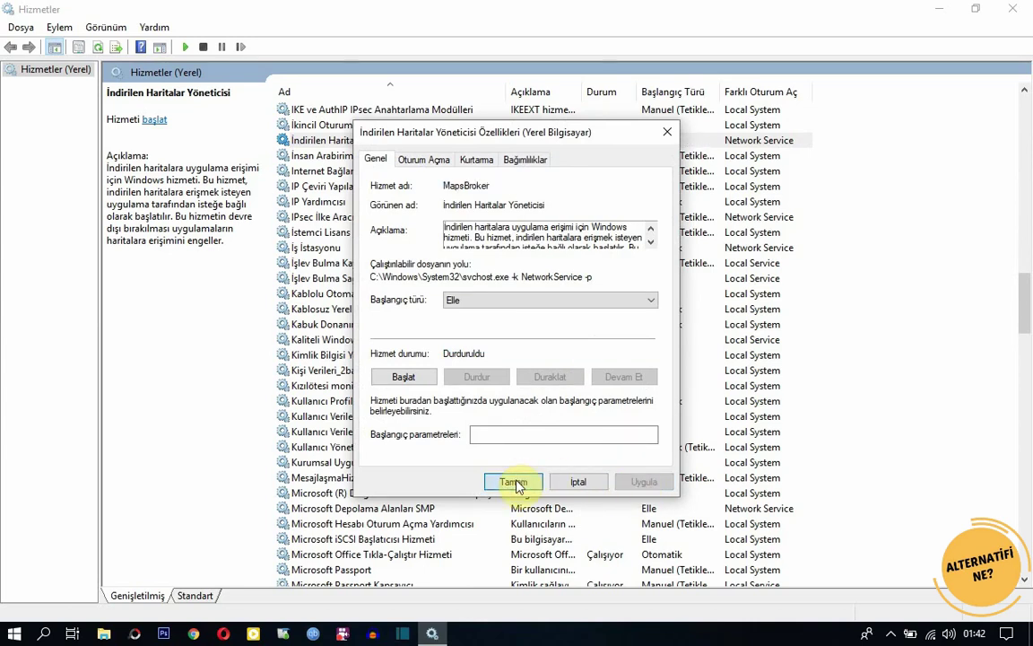
left_click(516, 482)
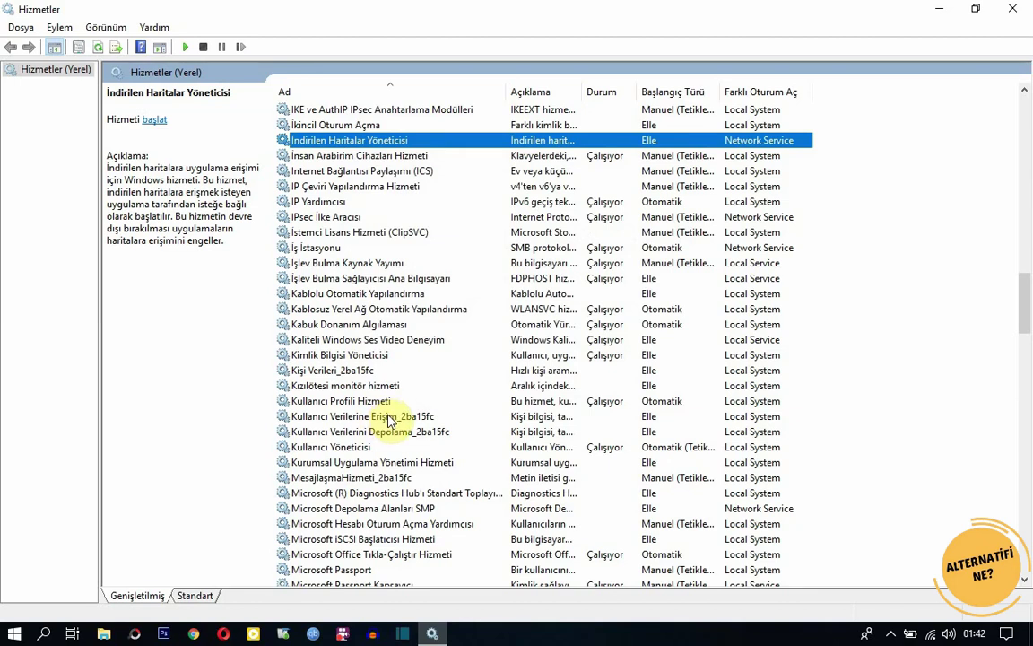
- Set the startup type of the IP Yardımcısı service to Elle, then apply and confirm
left_click(326, 205)
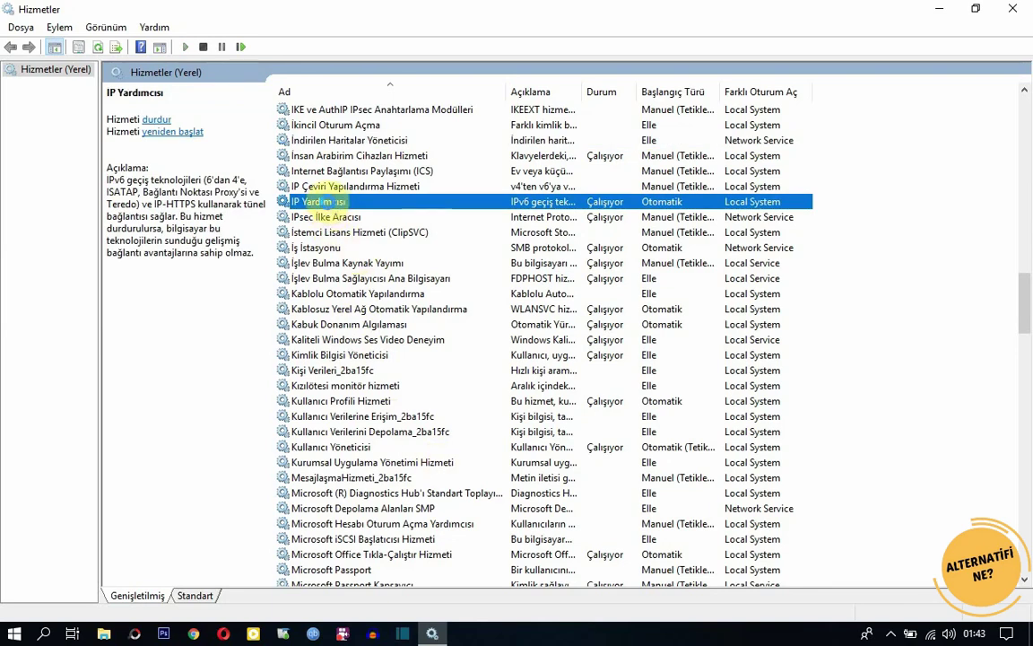
right_click(328, 203)
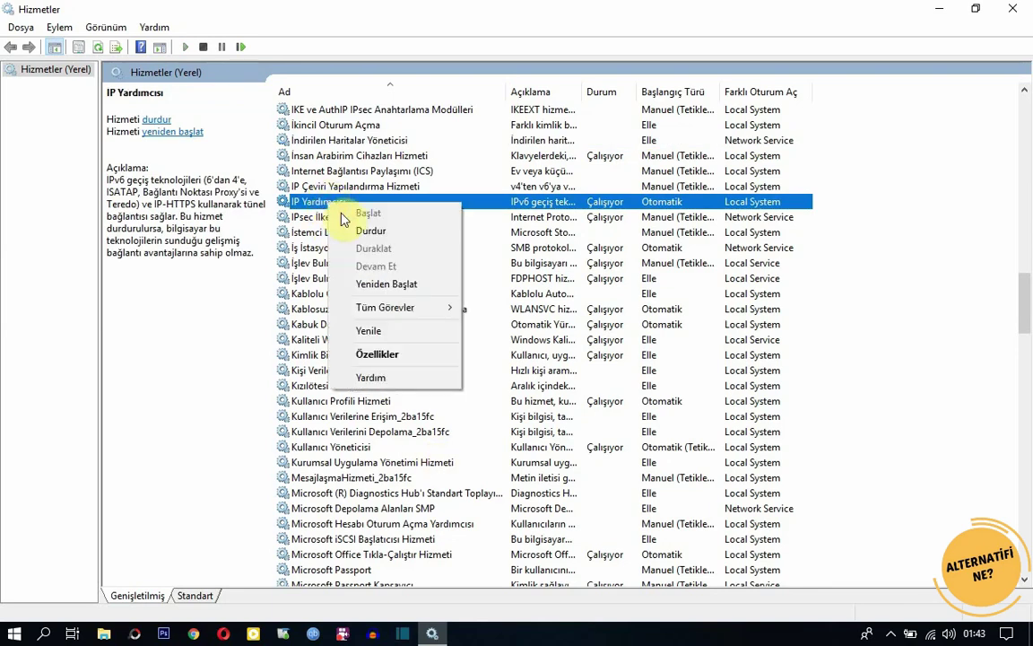
left_click(390, 355)
left_click(573, 303)
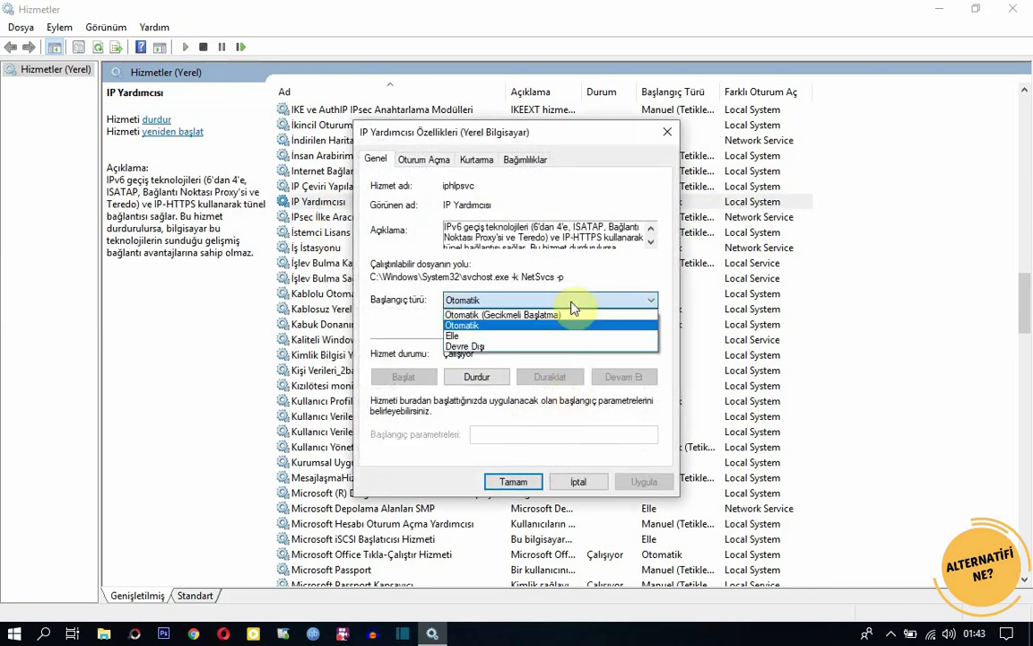
left_click(549, 337)
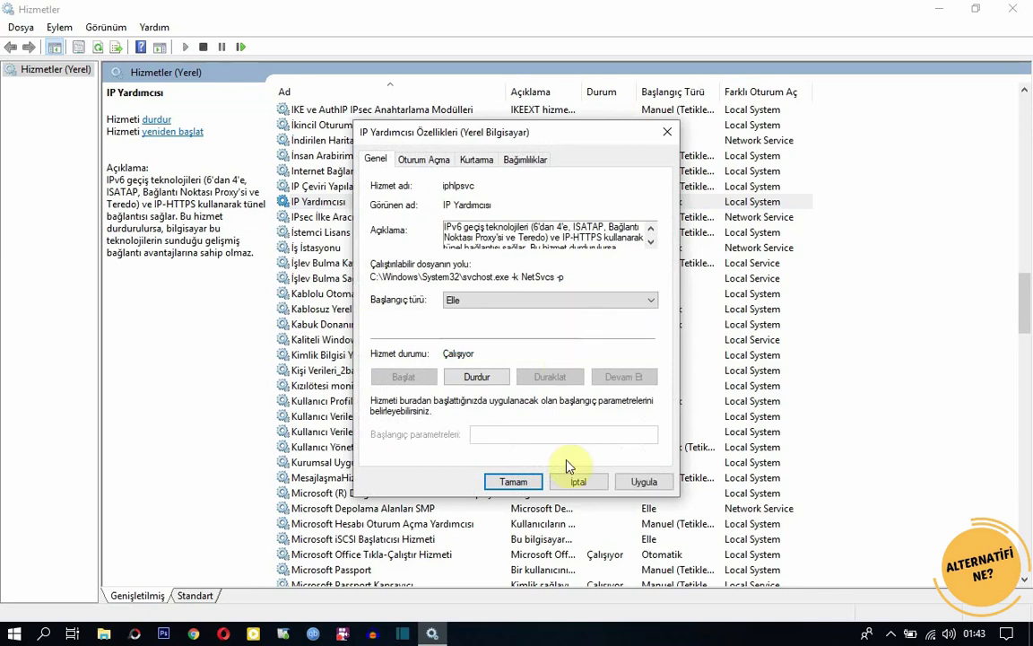
left_click(642, 484)
left_click(509, 483)
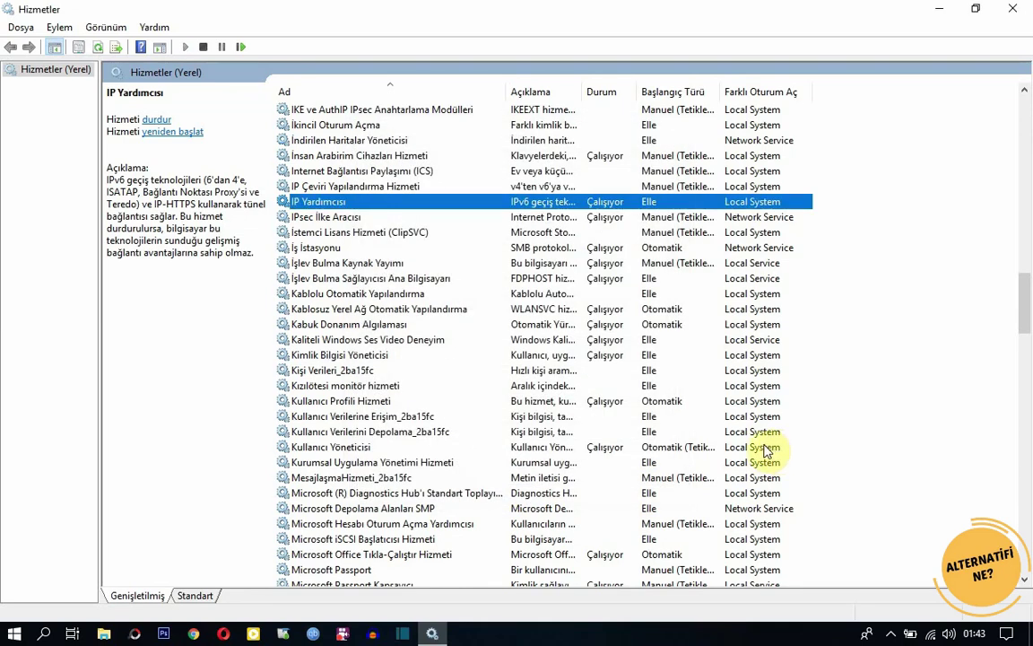
- Set the startup type of the TCP/IP NetBIOS Yardımcısı service to Devre Dışı, then apply and confirm
left_click(366, 401)
key("t")
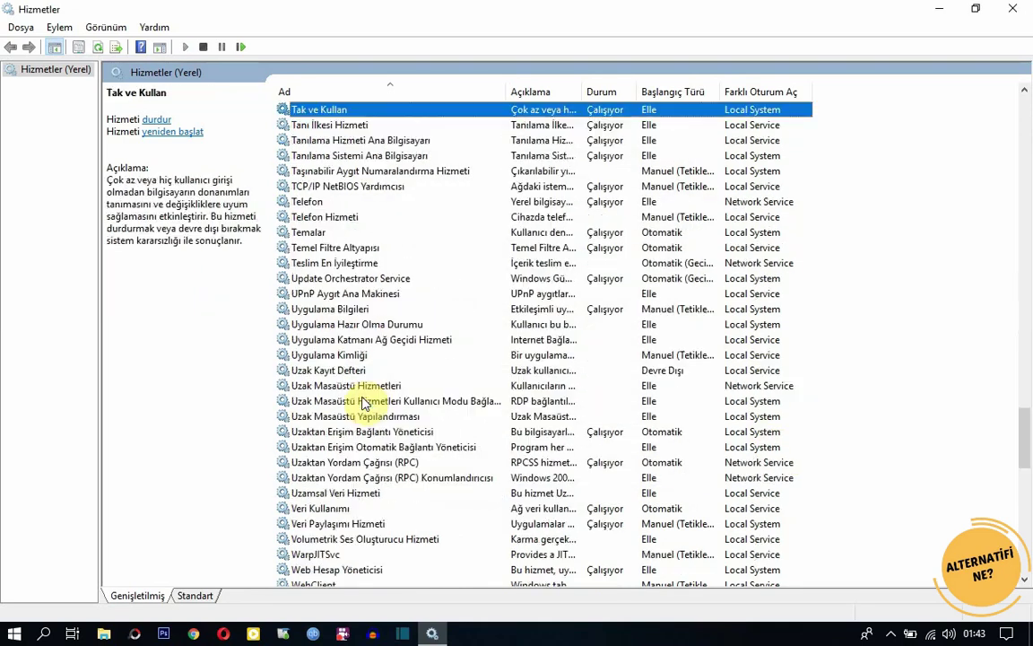
left_click(335, 186)
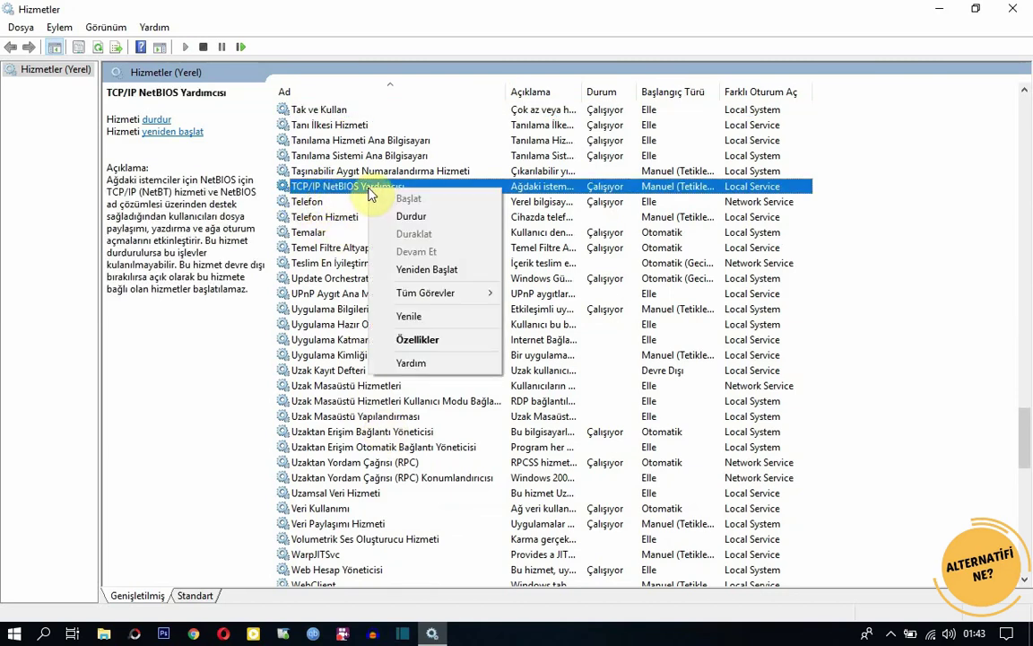
left_click(459, 341)
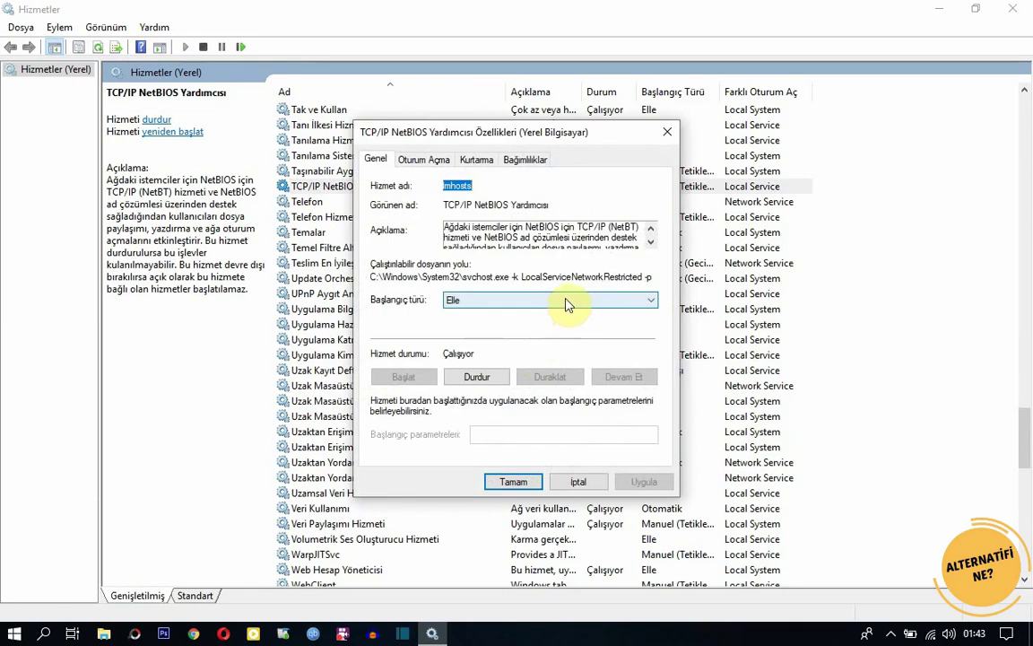
left_click(567, 303)
left_click(541, 346)
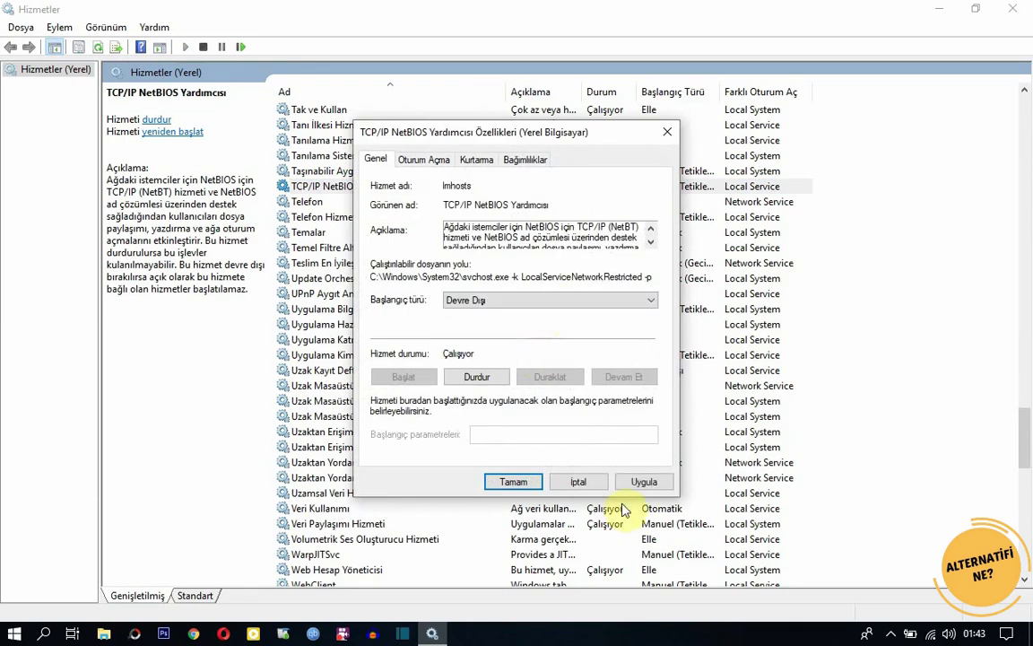
left_click(643, 475)
left_click(509, 481)
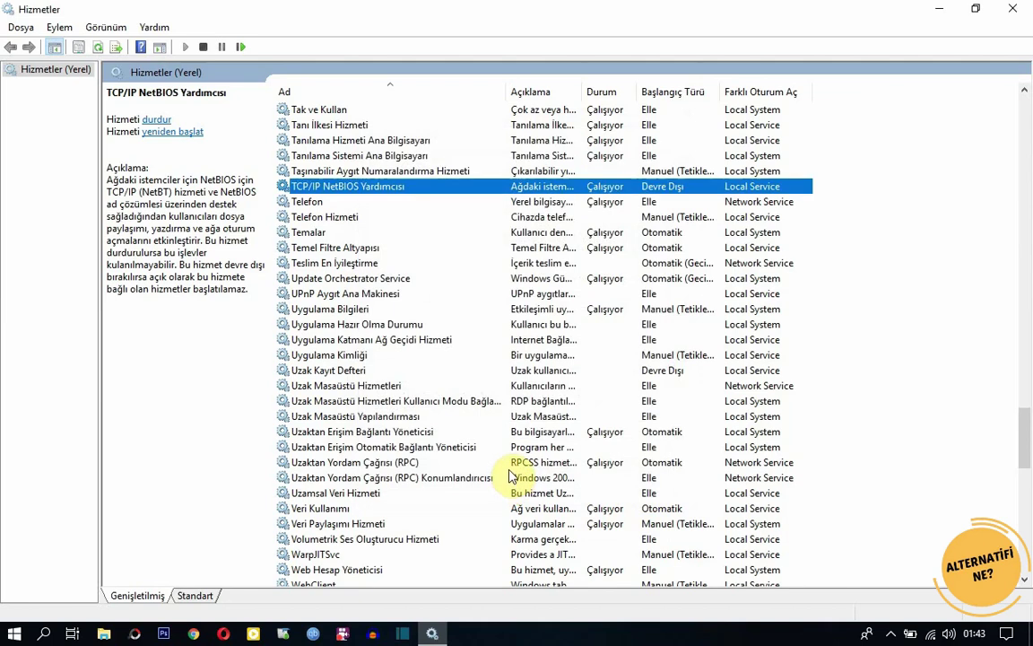
- Set the startup type of the Windows Hata Raporlama Hizmeti service to Devre Dışı, then apply and confirm
left_click(398, 360)
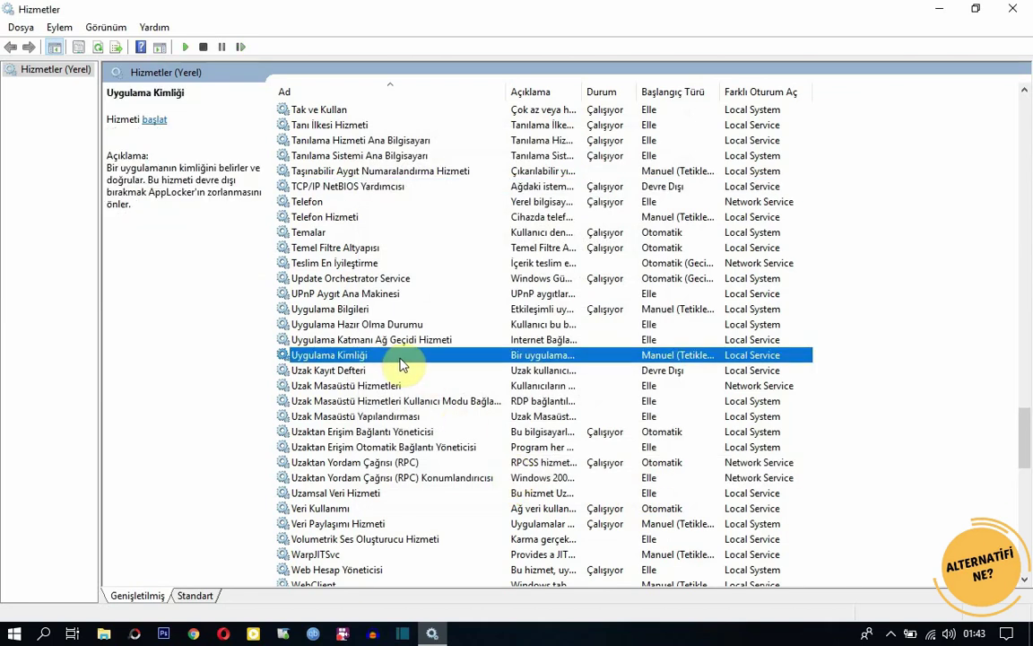
key("w")
scroll(425, 415, "down", 2)
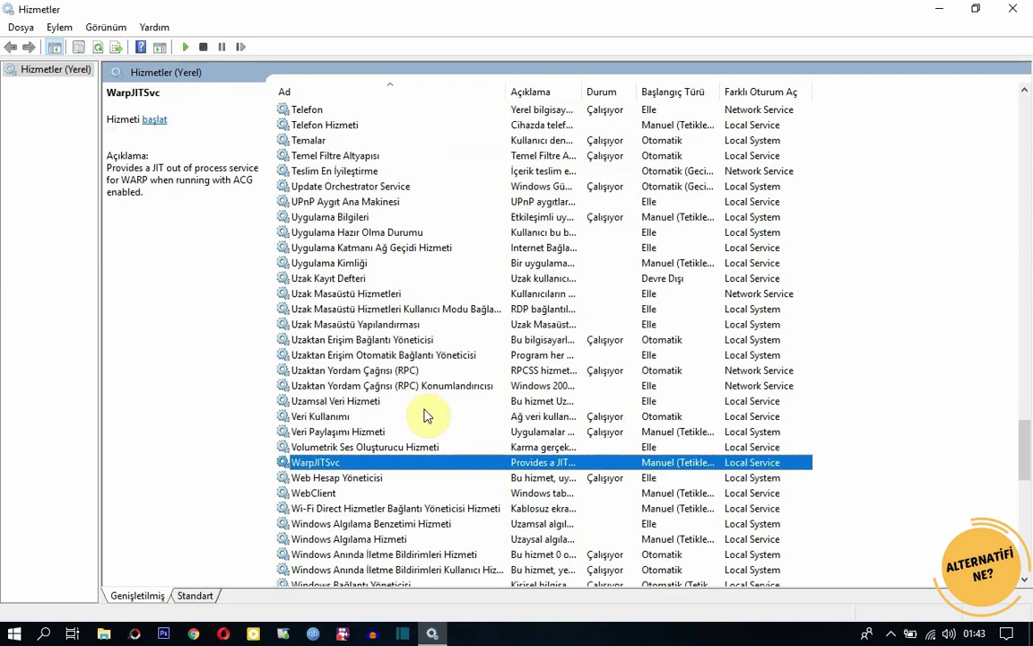
scroll(425, 415, "down", 1)
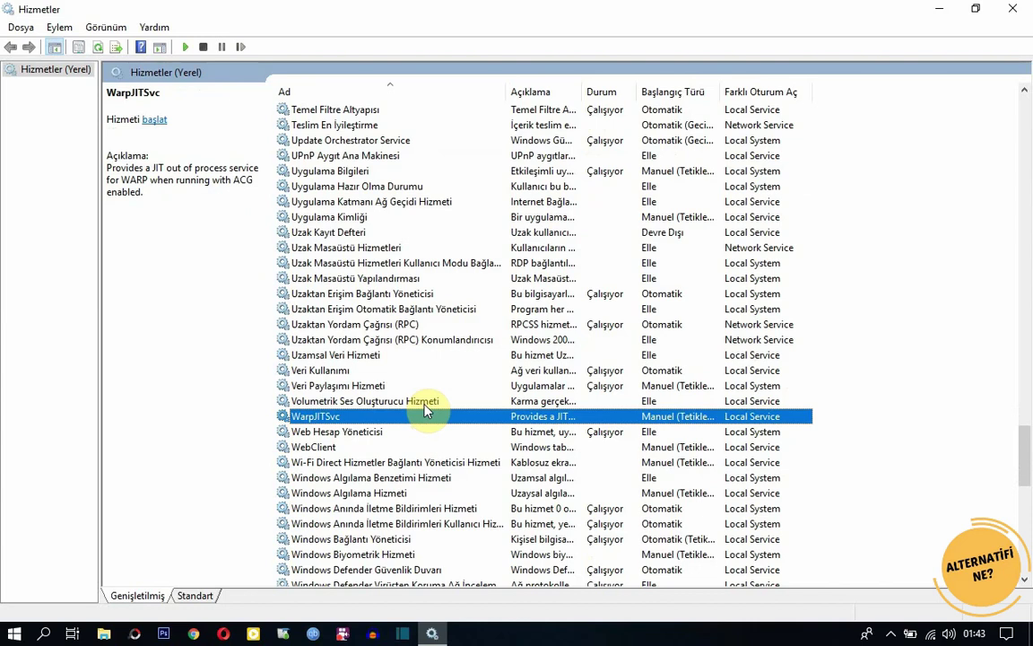
scroll(395, 489, "down", 2)
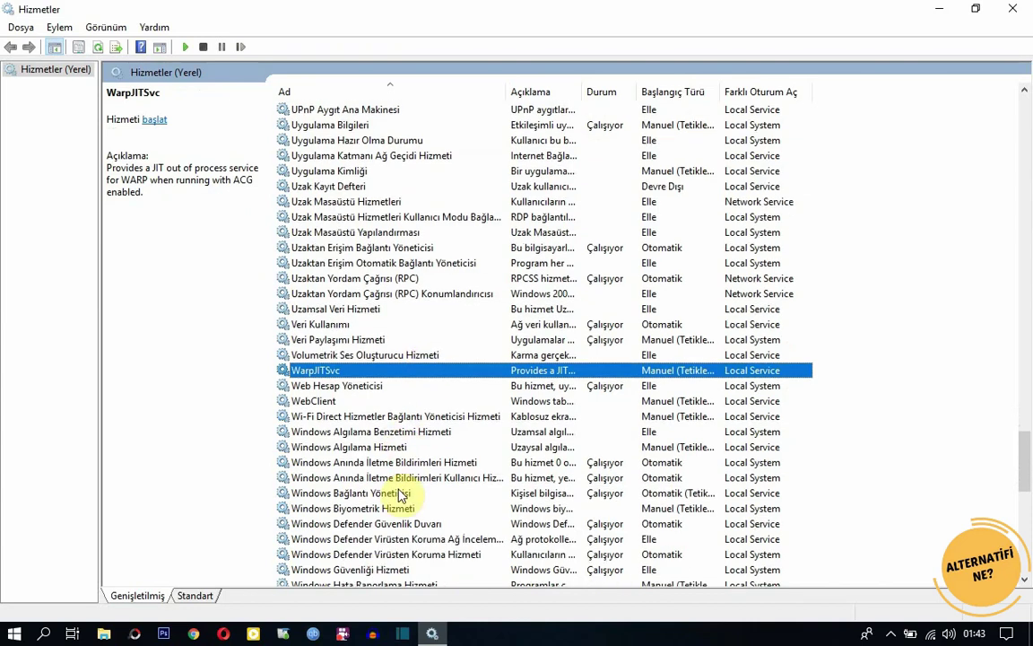
left_click(395, 539)
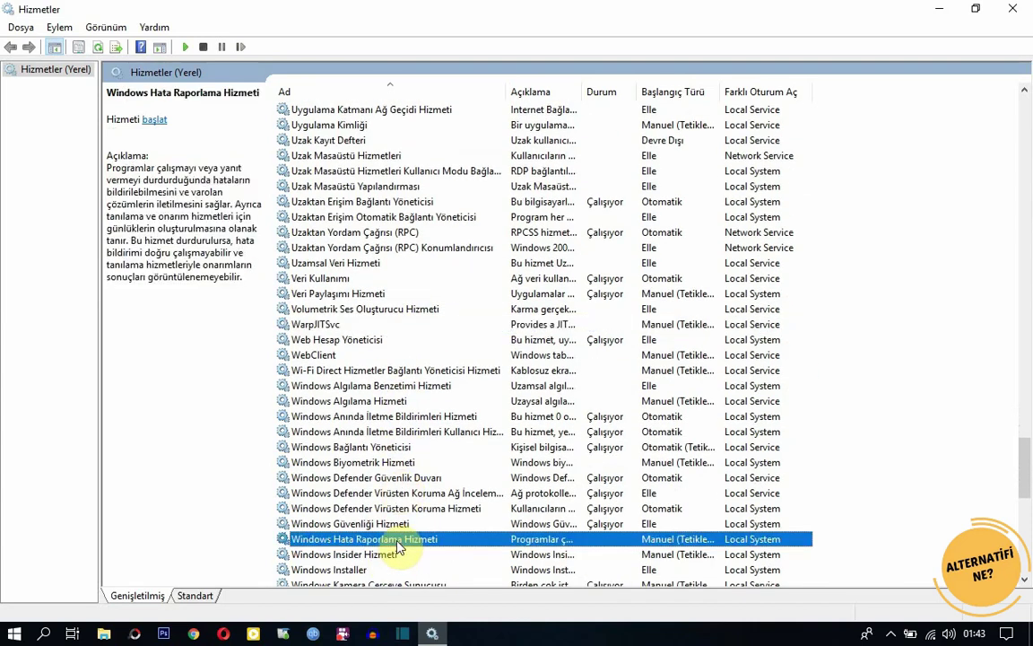
right_click(396, 538)
left_click(446, 511)
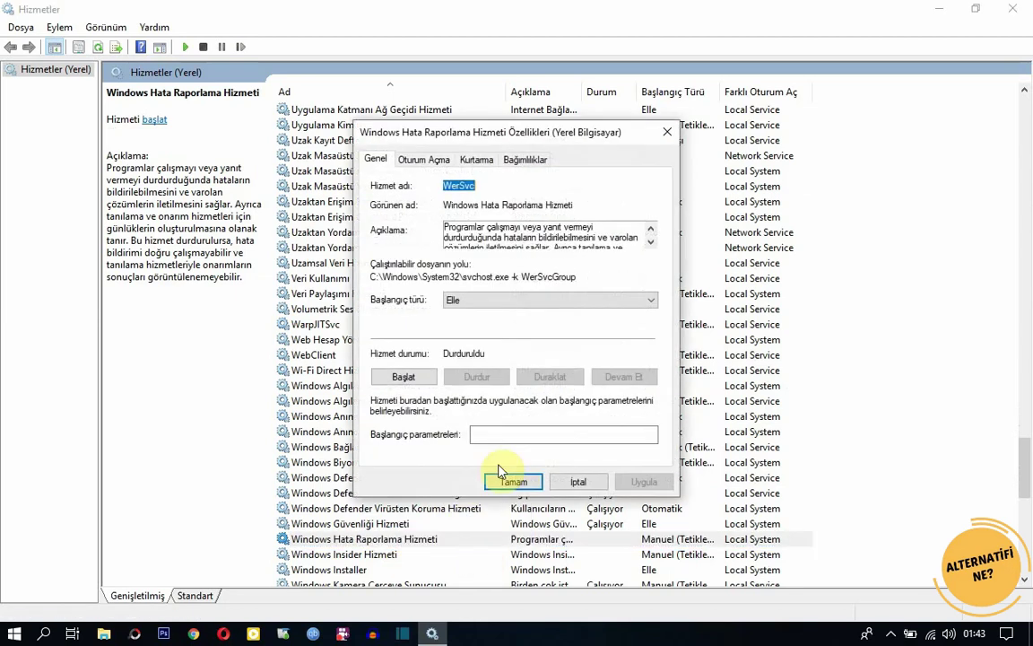
left_click(582, 303)
left_click(578, 376)
left_click(578, 303)
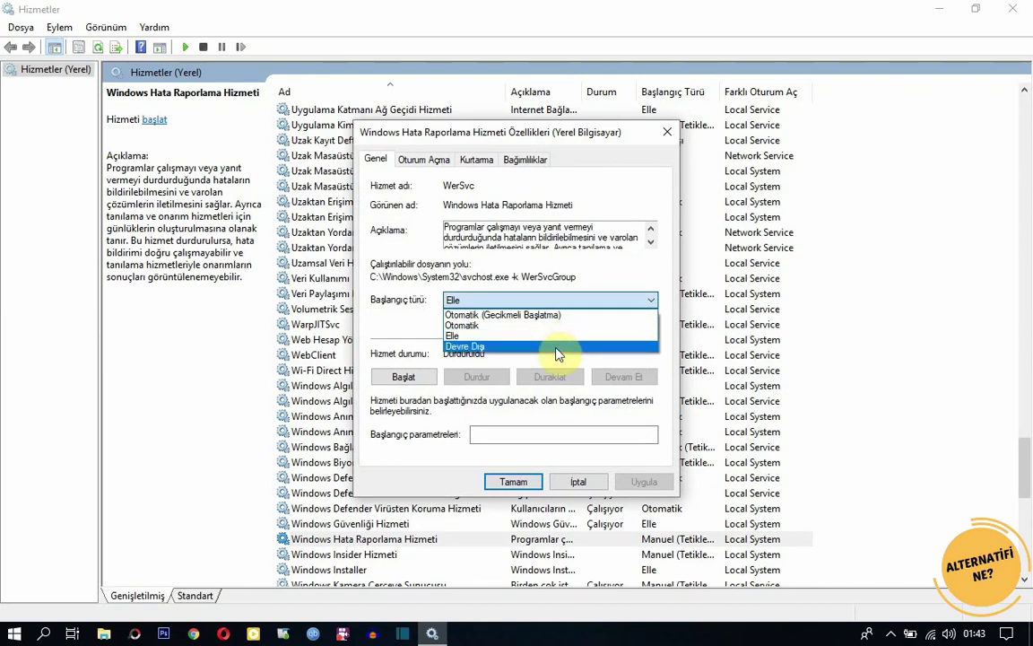
left_click(556, 349)
left_click(644, 481)
left_click(513, 482)
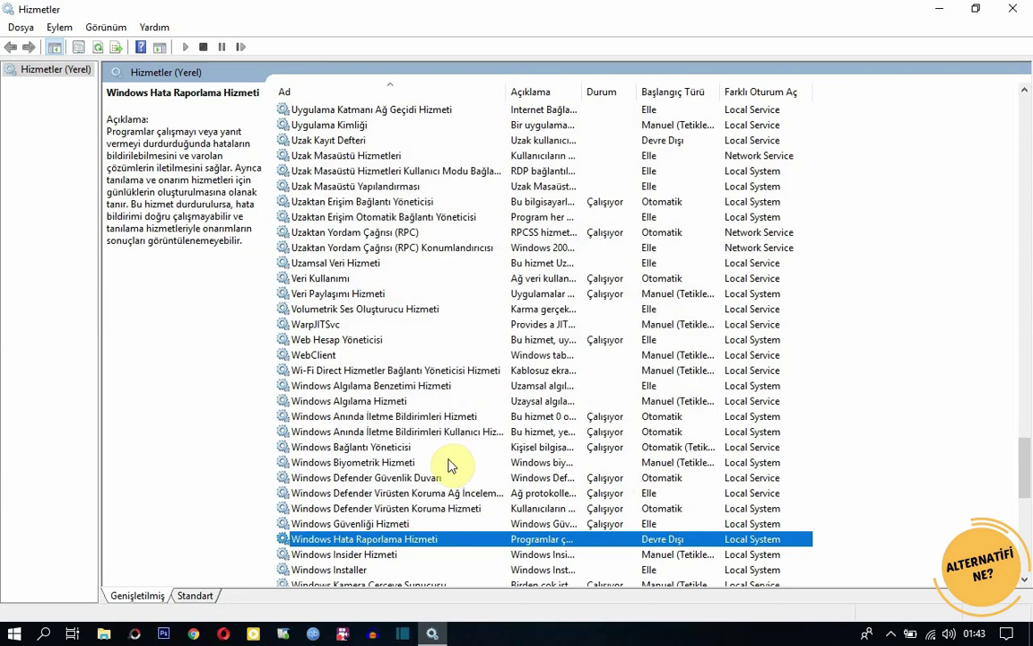
- Set the startup type of the Windows Resim Alma (WIA) service to Elle, apply and confirm, and put the Hizmetler window away
scroll(405, 536, "down", 1)
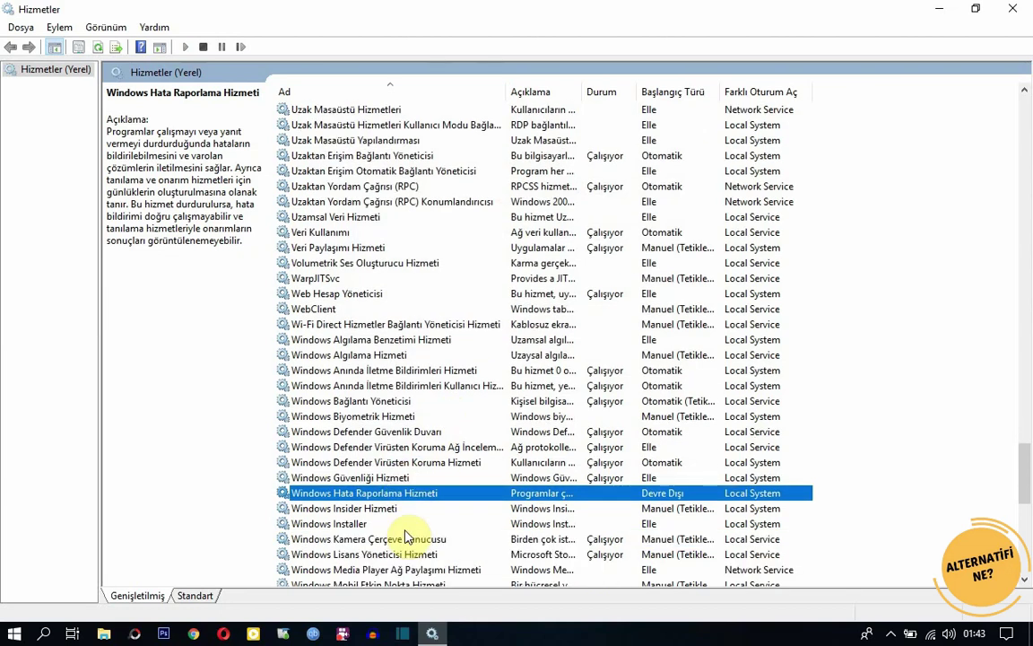
scroll(405, 536, "down", 1)
scroll(406, 531, "down", 1)
scroll(405, 529, "down", 1)
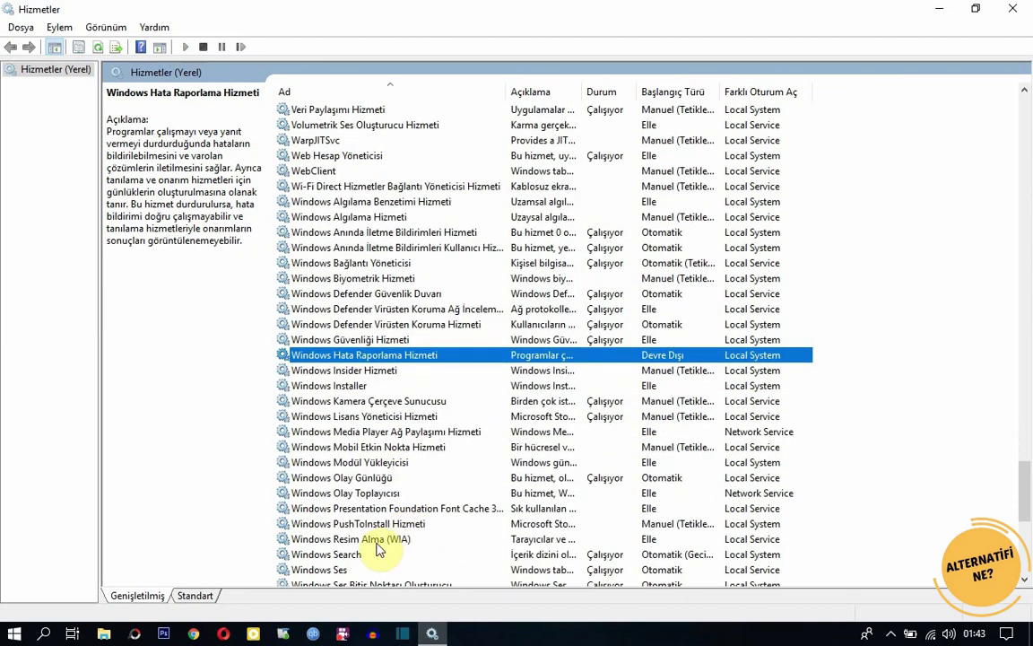
left_click(375, 539)
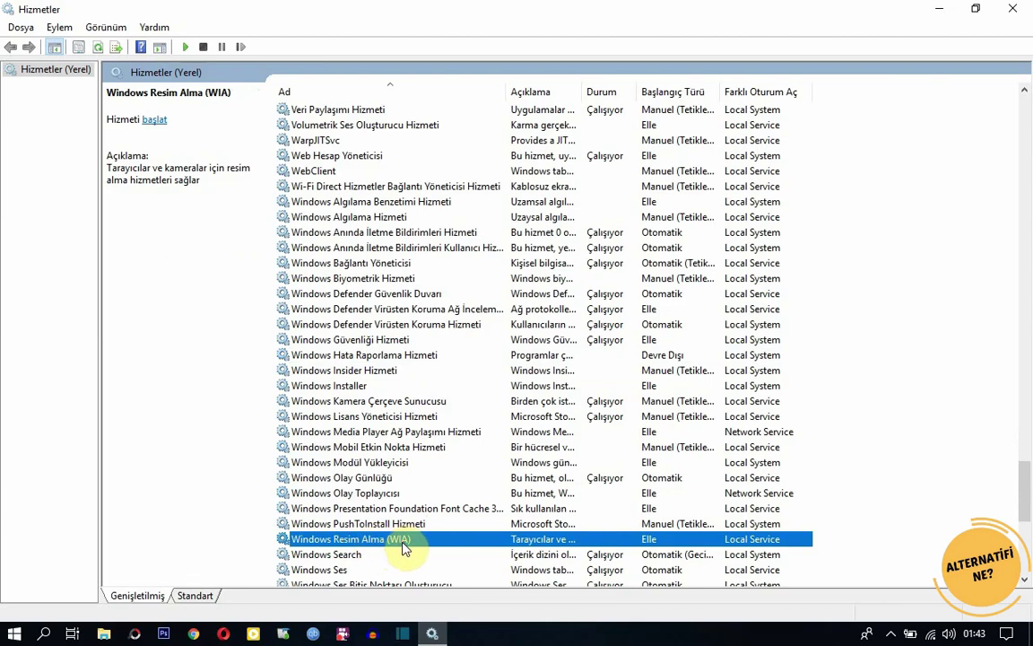
right_click(405, 544)
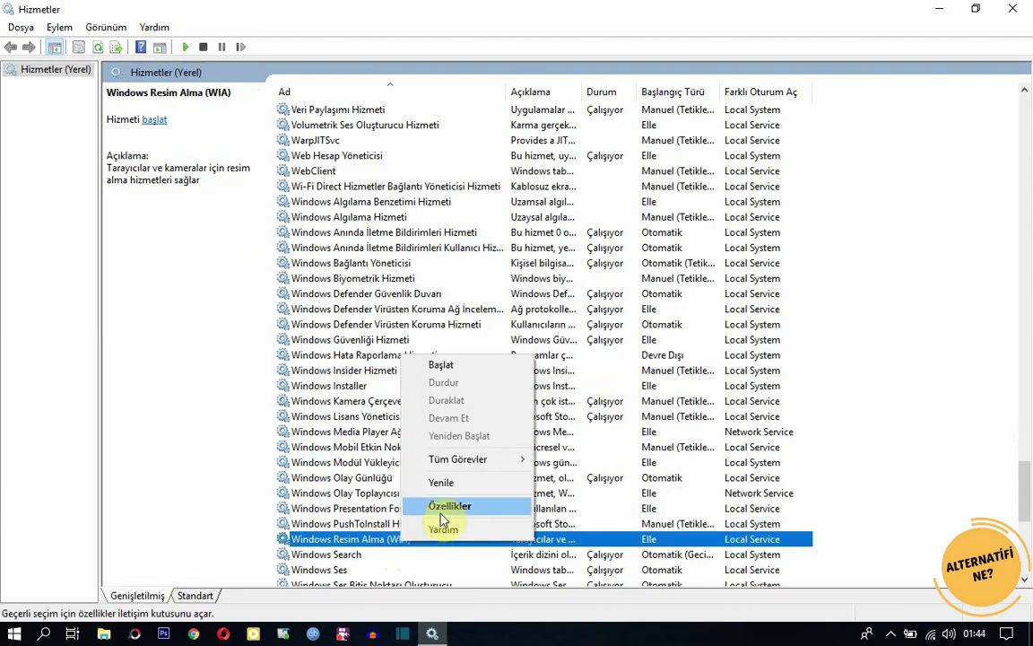
left_click(440, 508)
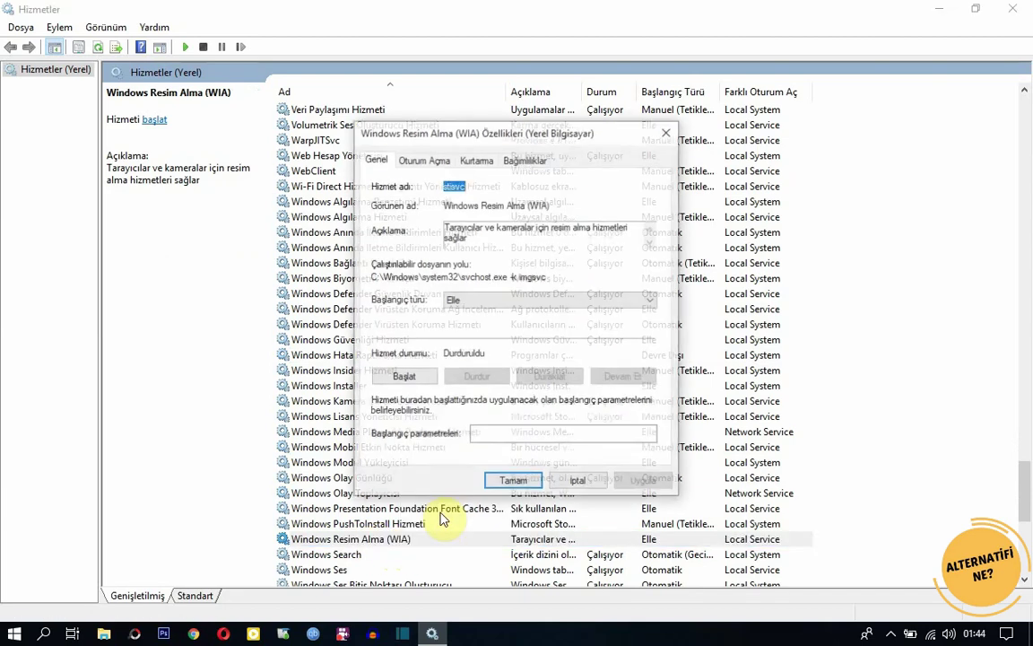
left_click(554, 300)
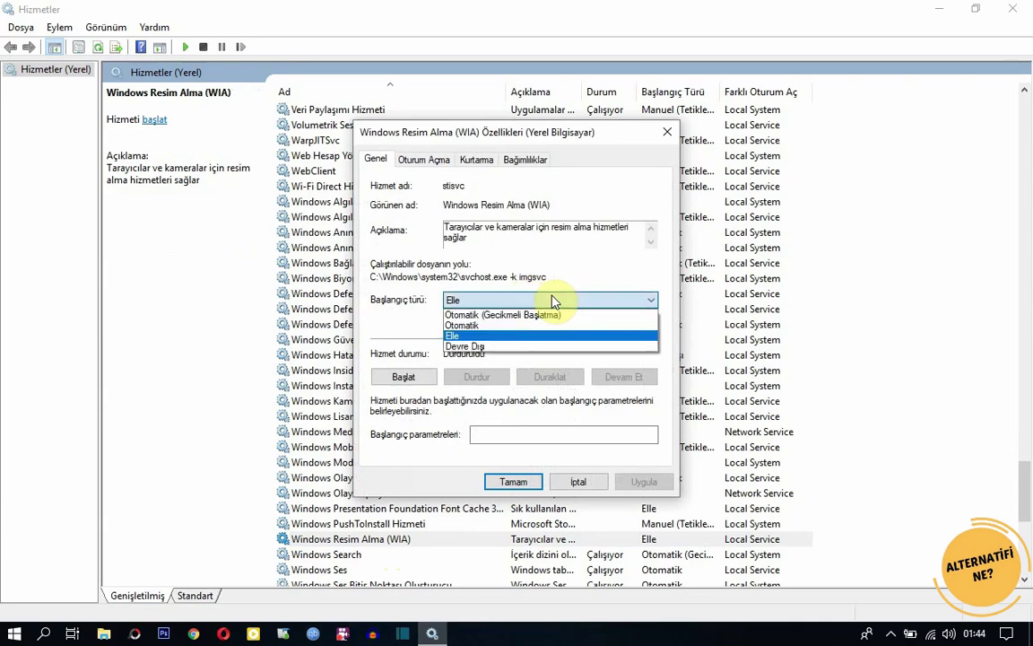
left_click(493, 337)
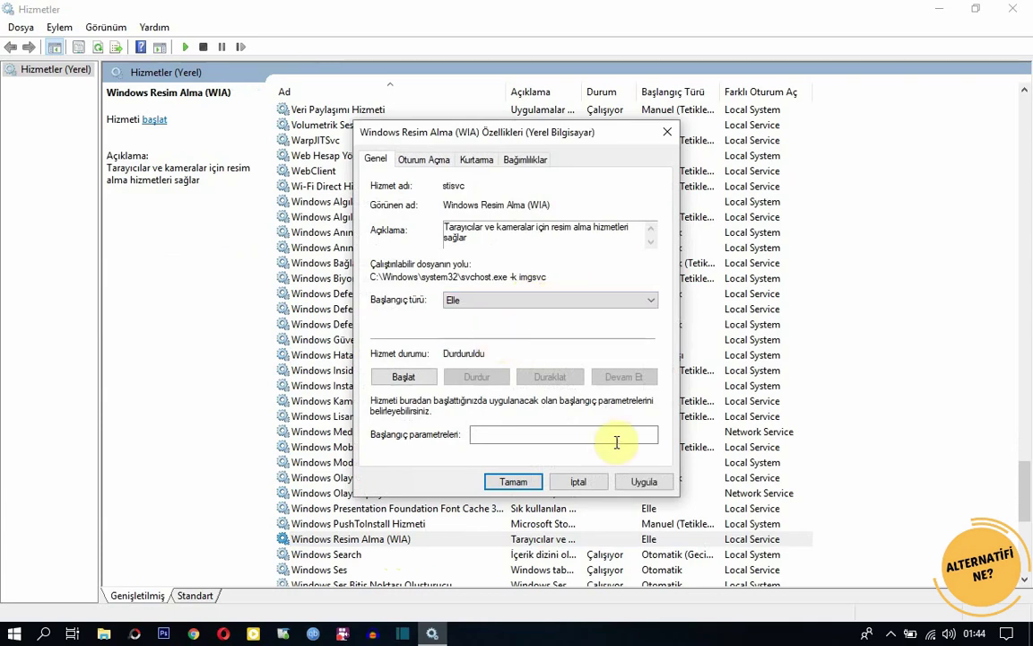
left_click(642, 481)
left_click(514, 482)
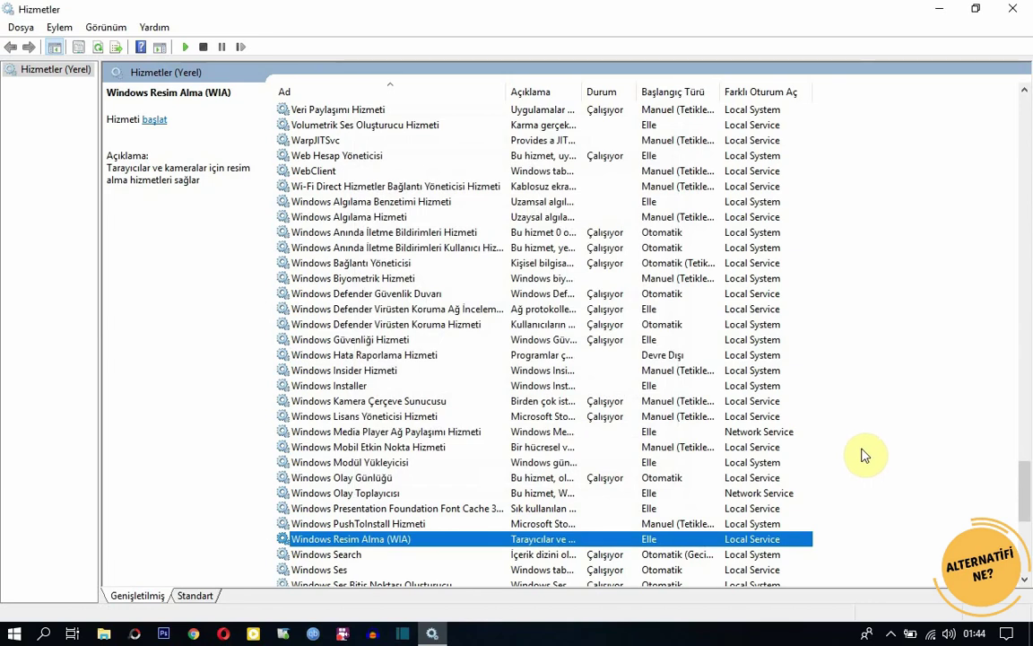
left_click(933, 9)
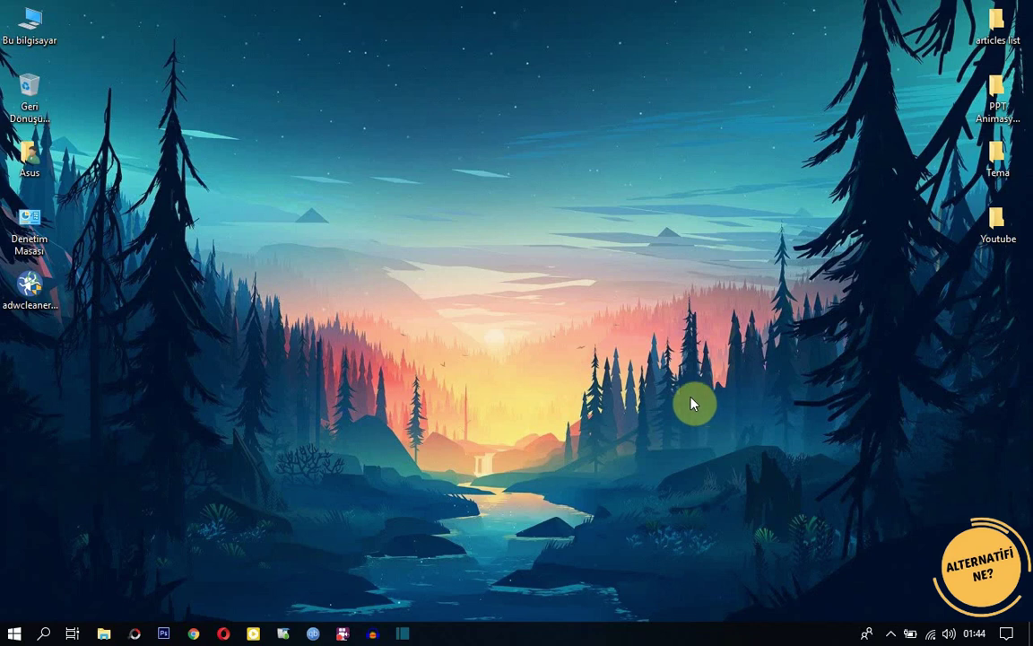
- Turn off Saydamlık efektleri in the Renkler personalization settings and close Ayarlar
right_click(538, 272)
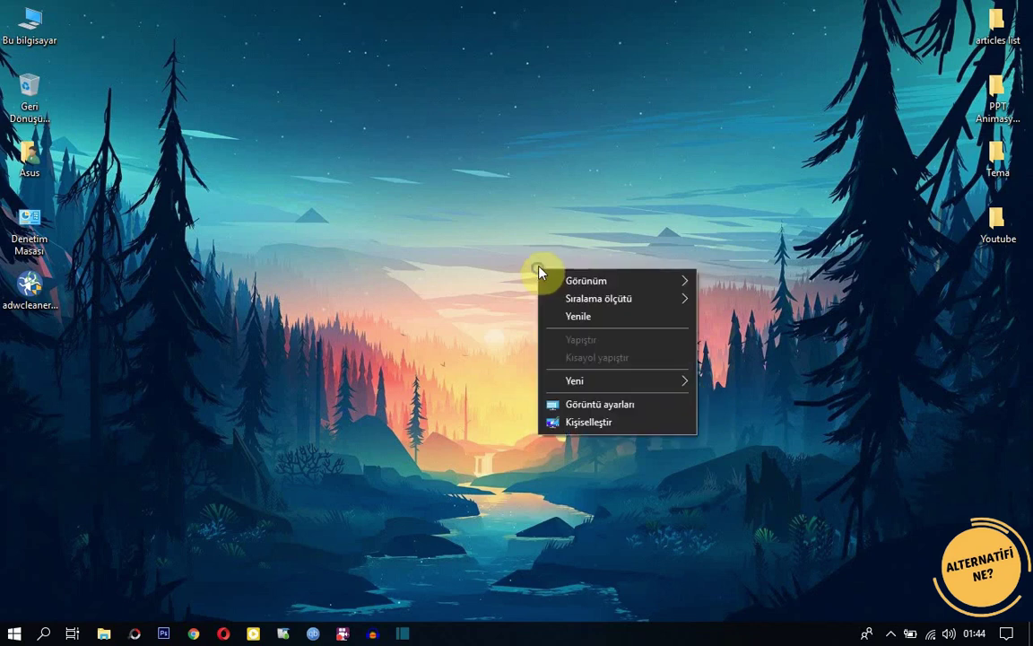
left_click(592, 423)
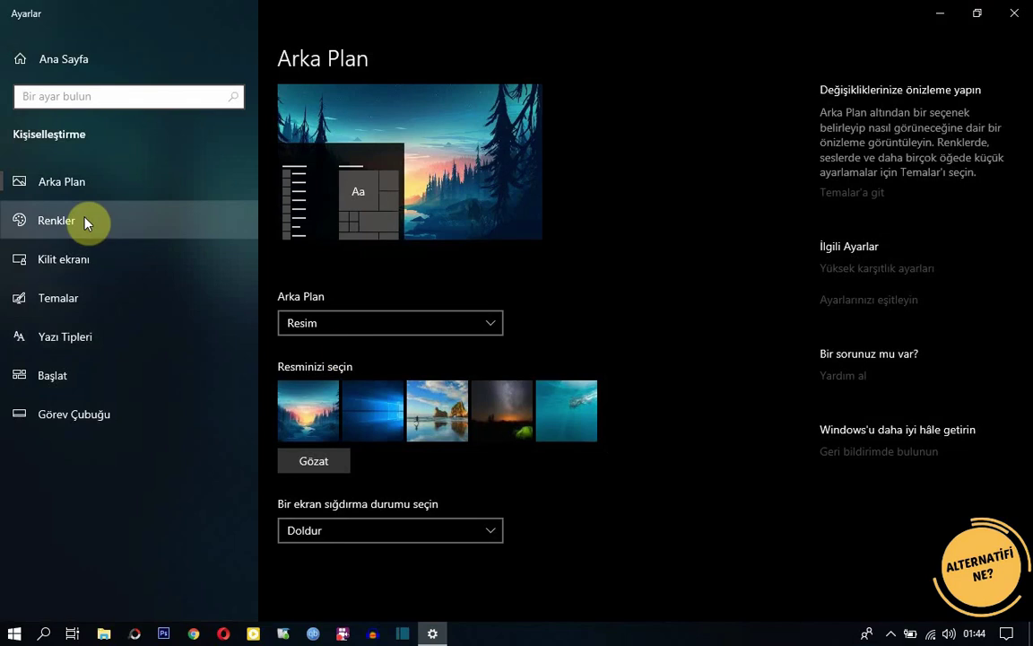
left_click(86, 221)
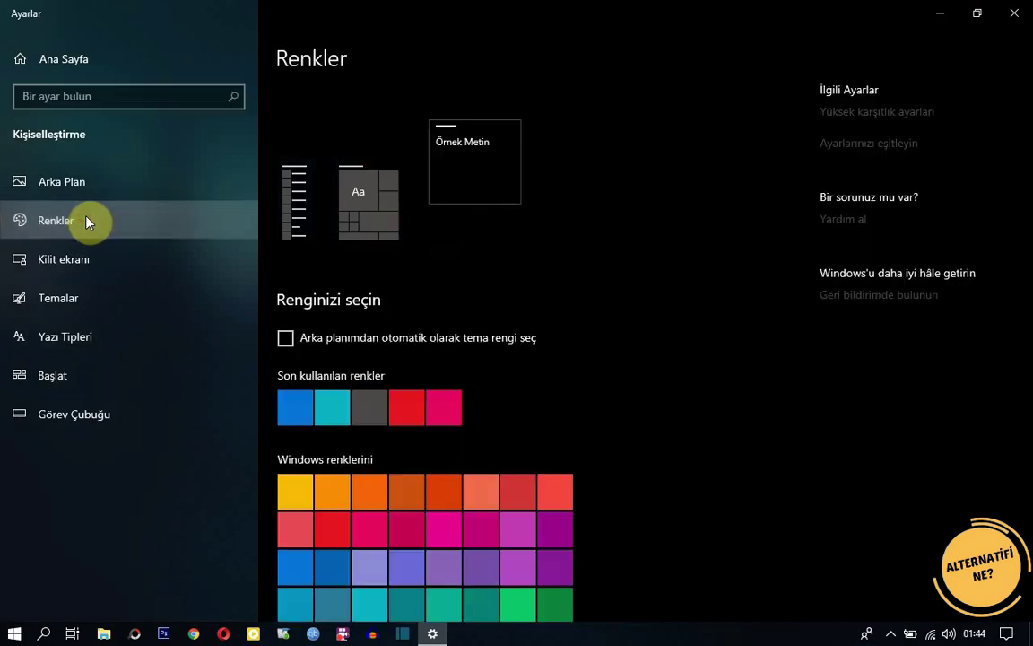
scroll(757, 400, "down", 5)
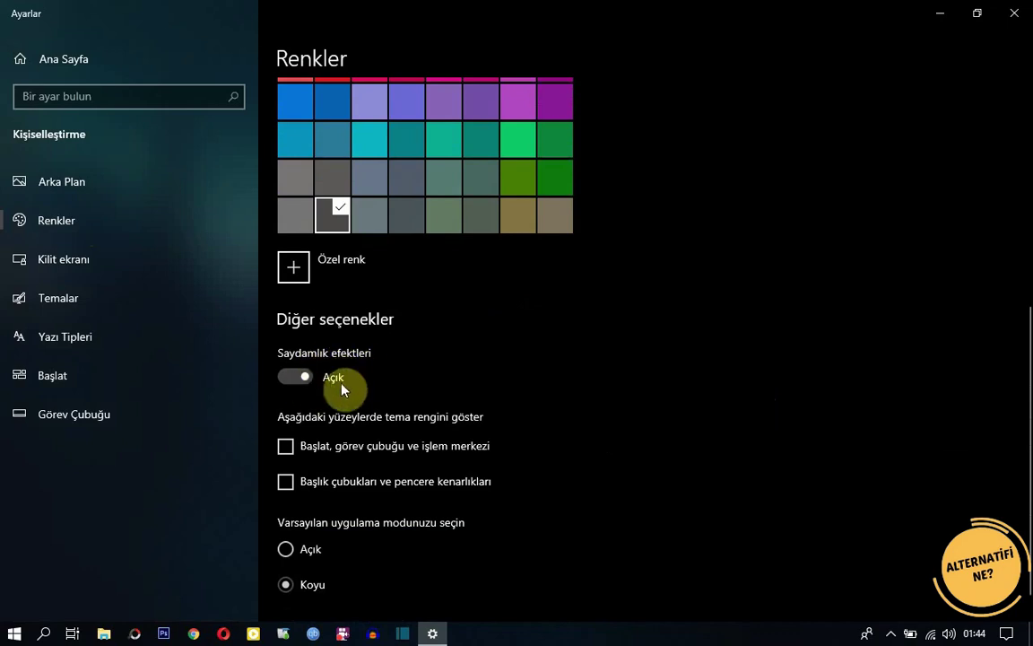
left_click(295, 377)
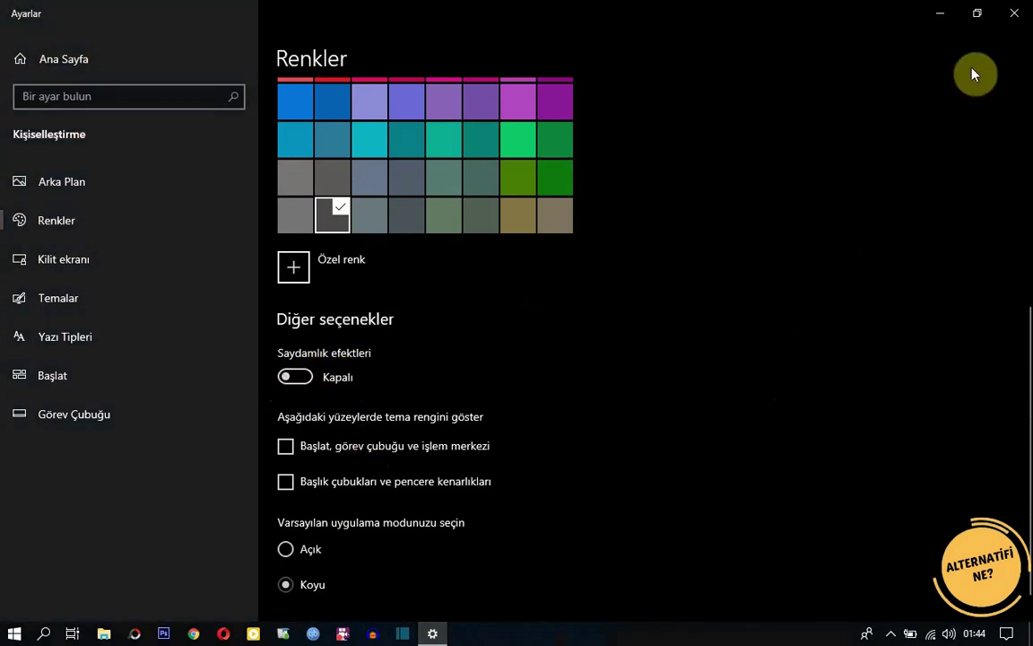
left_click(1013, 13)
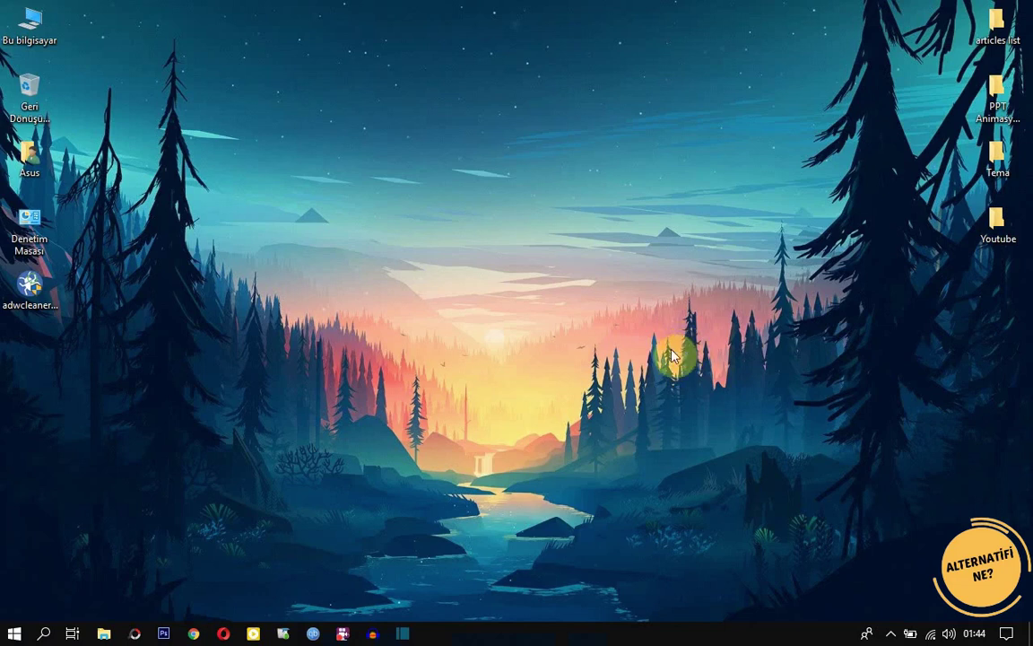
- Uninstall the Candy Crush Friends app from Uygulamalar ve özellikler in Windows Ayarları
left_click(18, 636)
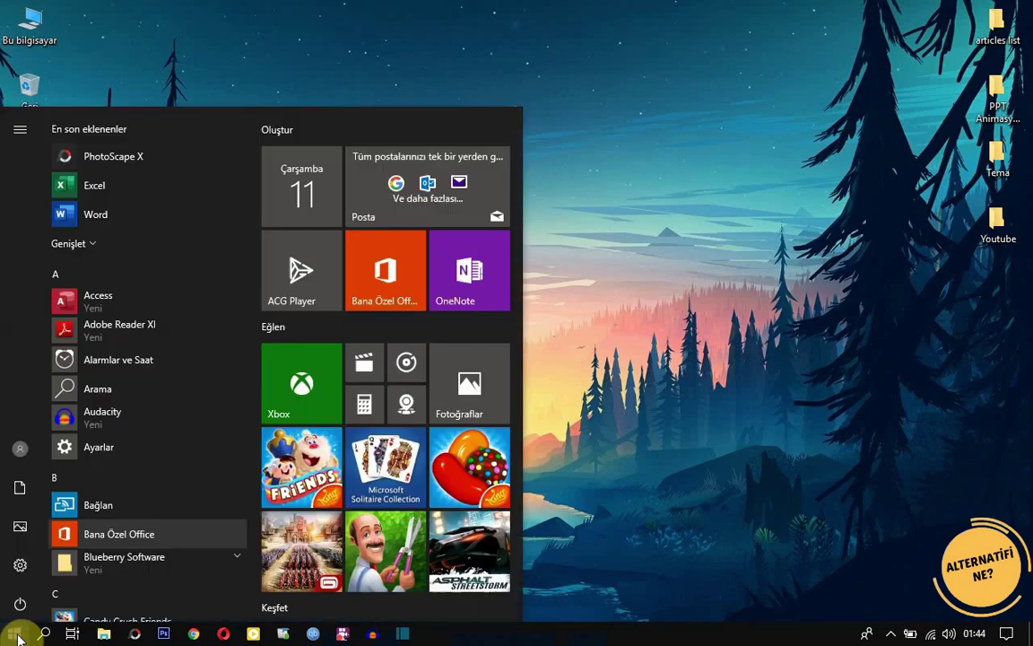
left_click(21, 565)
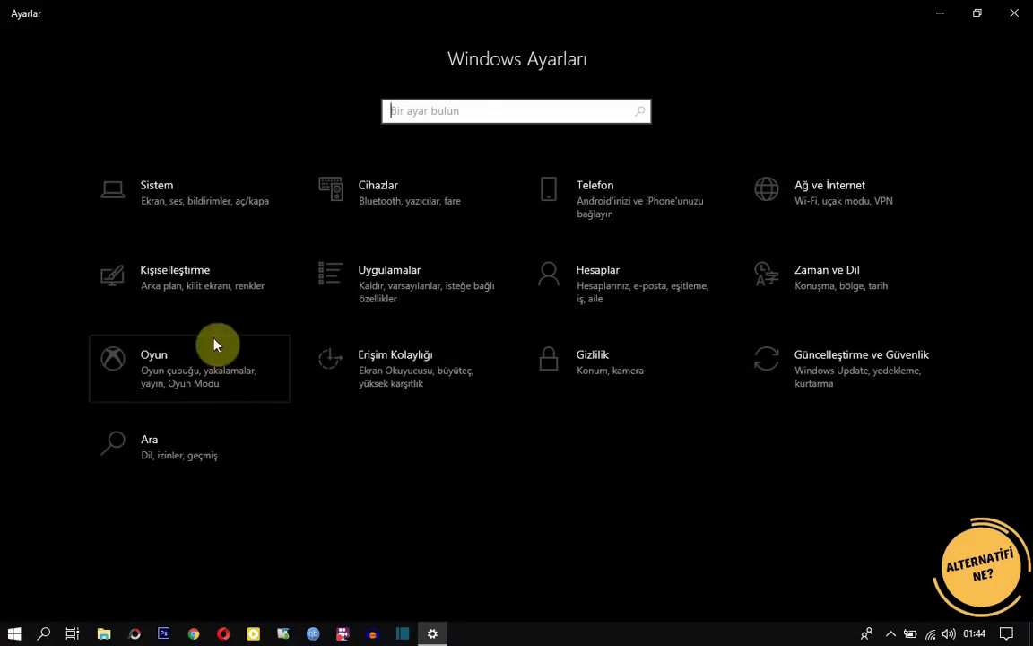
left_click(403, 276)
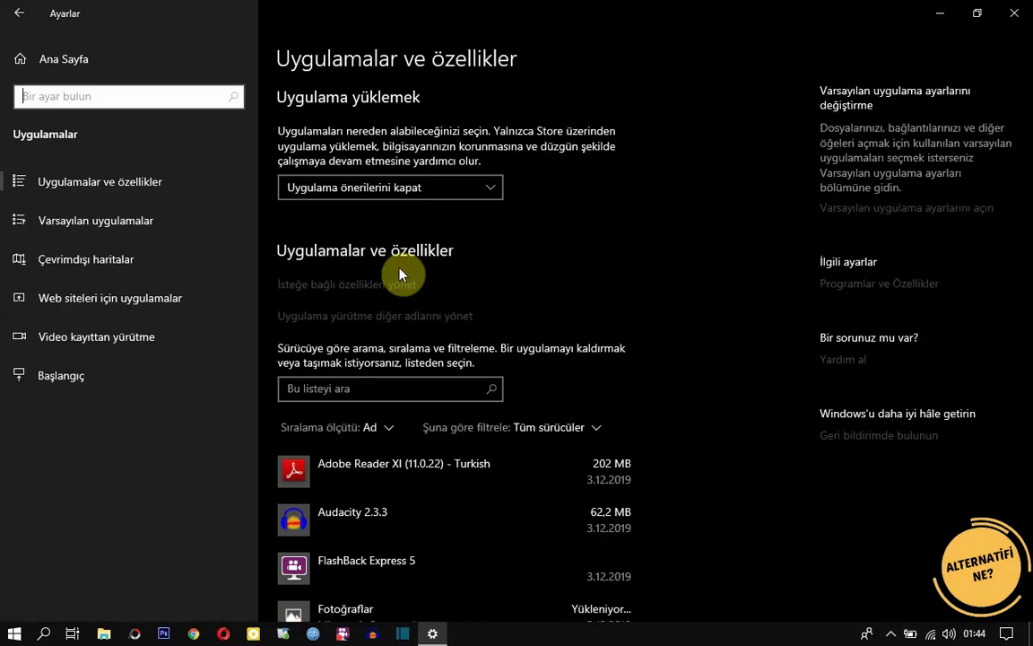
scroll(606, 260, "down", 3)
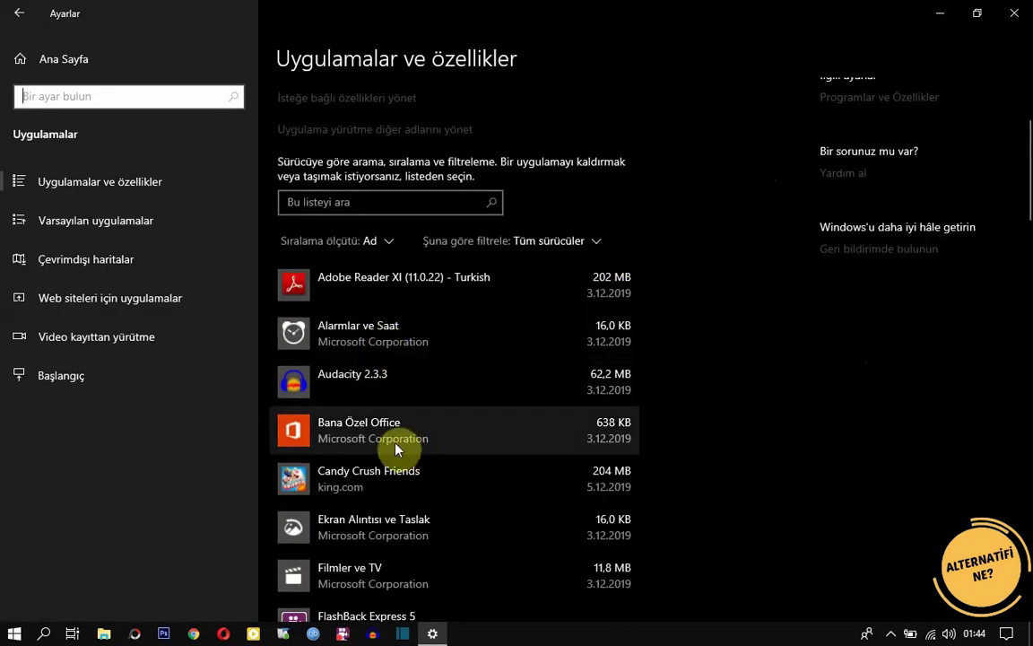
left_click(417, 491)
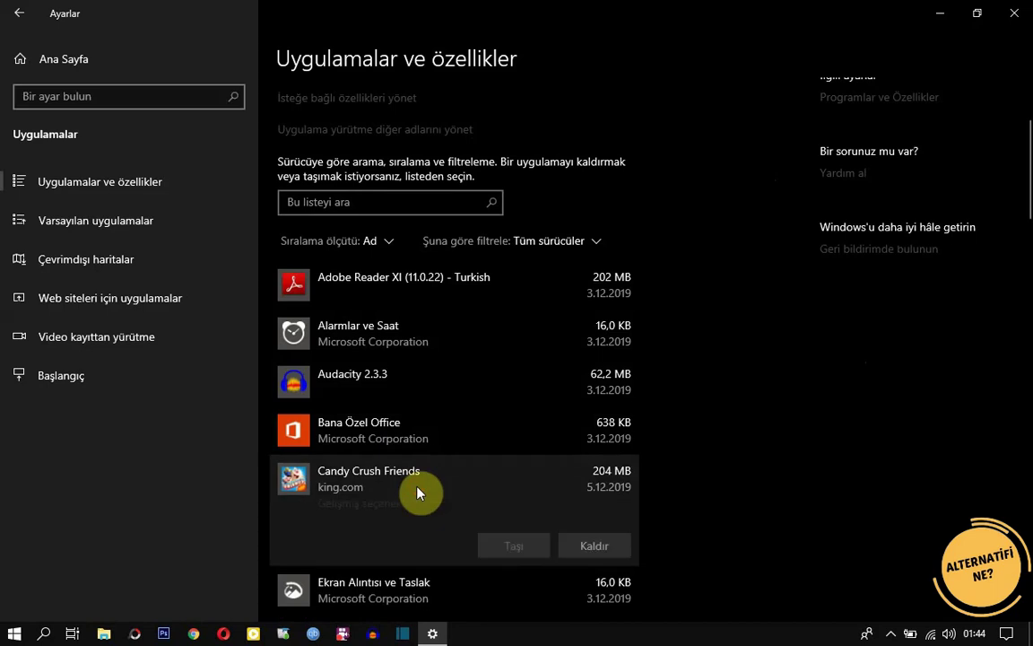
left_click(587, 544)
left_click(689, 506)
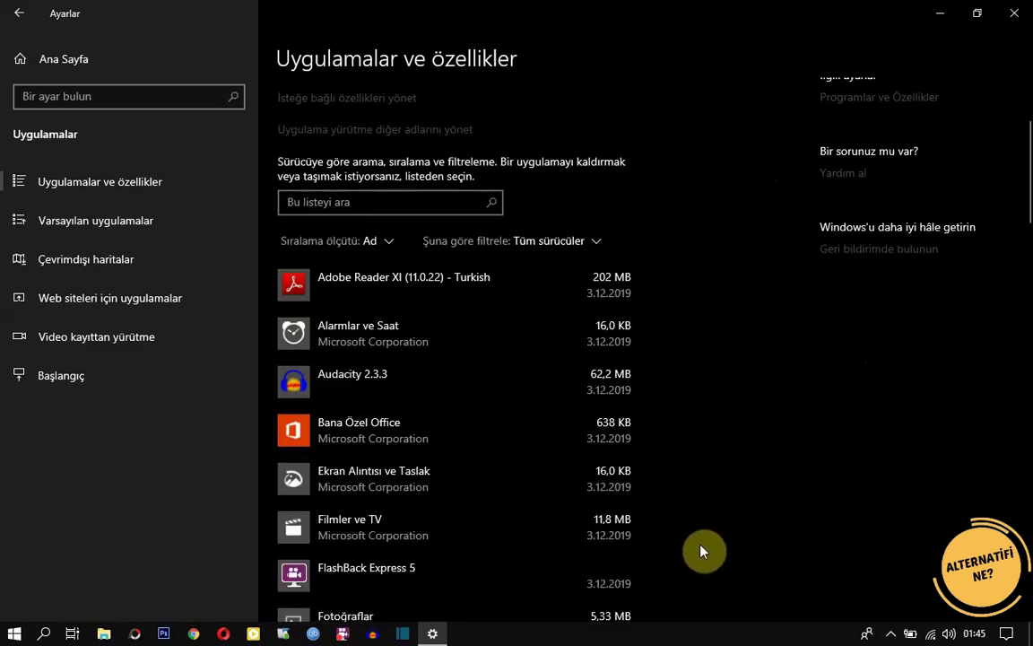
- Uninstall the Geri Bildirim Merkezi app from the installed apps list
scroll(710, 546, "down", 3)
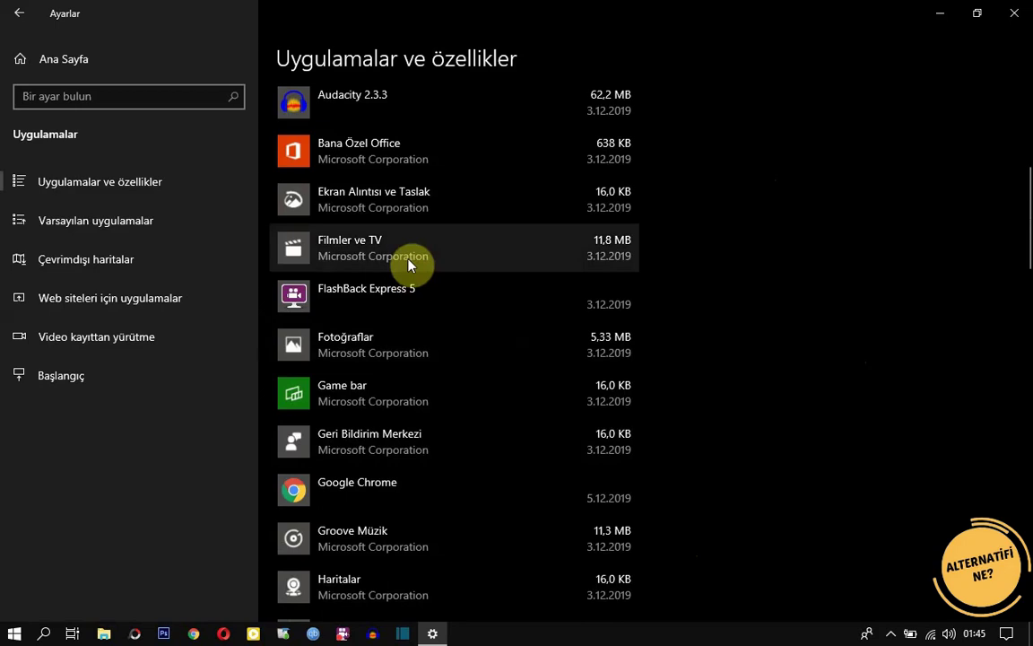
left_click(417, 260)
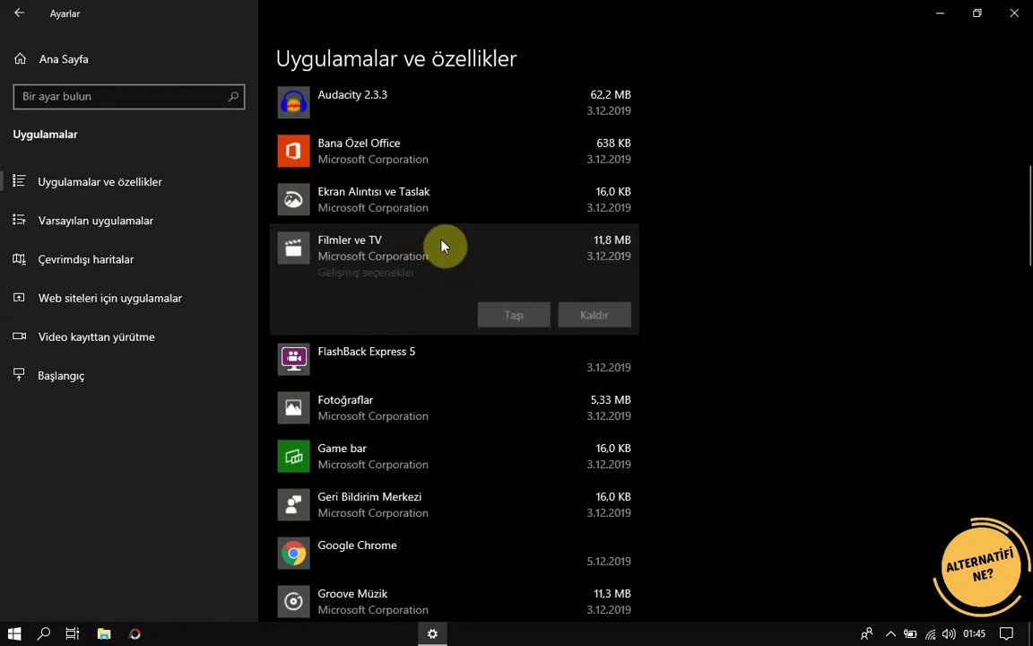
scroll(471, 223, "down", 2)
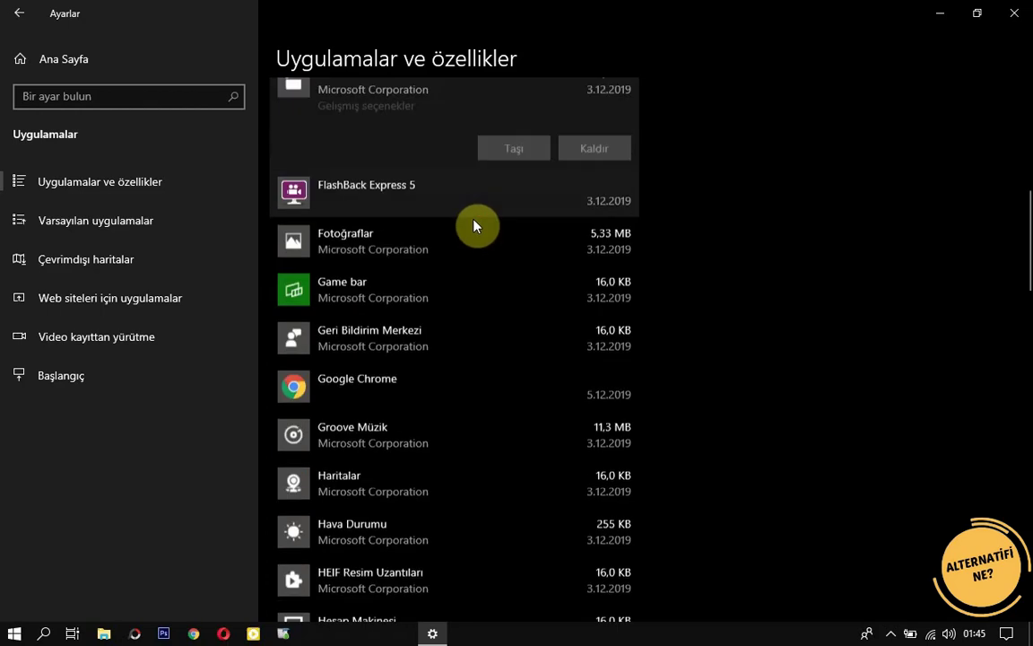
left_click(513, 338)
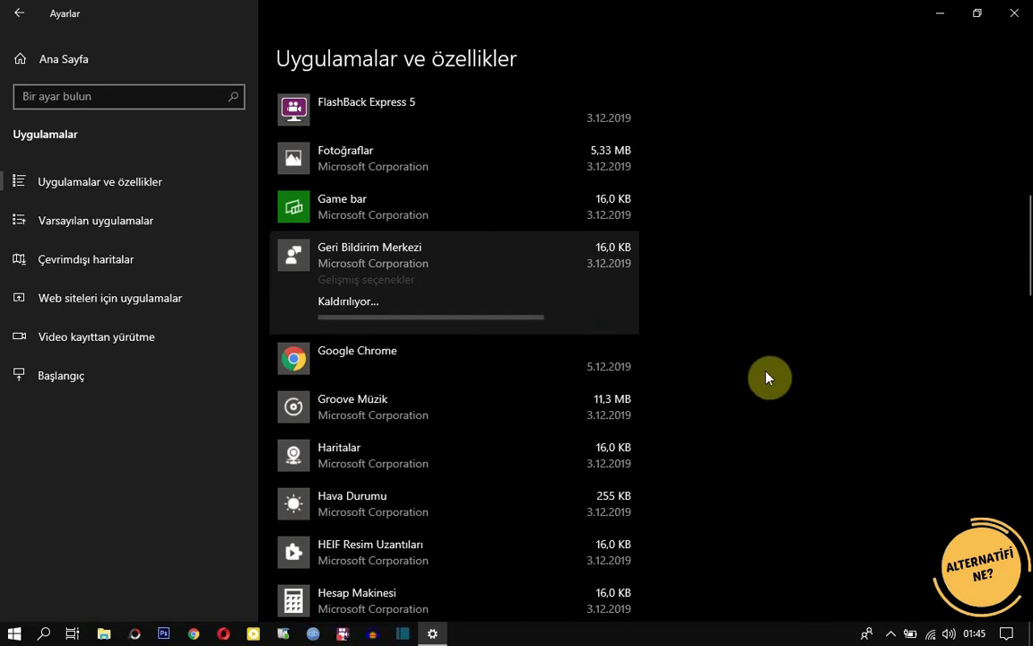
- Look through the rest of the installed apps list for unneeded programs and close Ayarlar
scroll(756, 457, "down", 2)
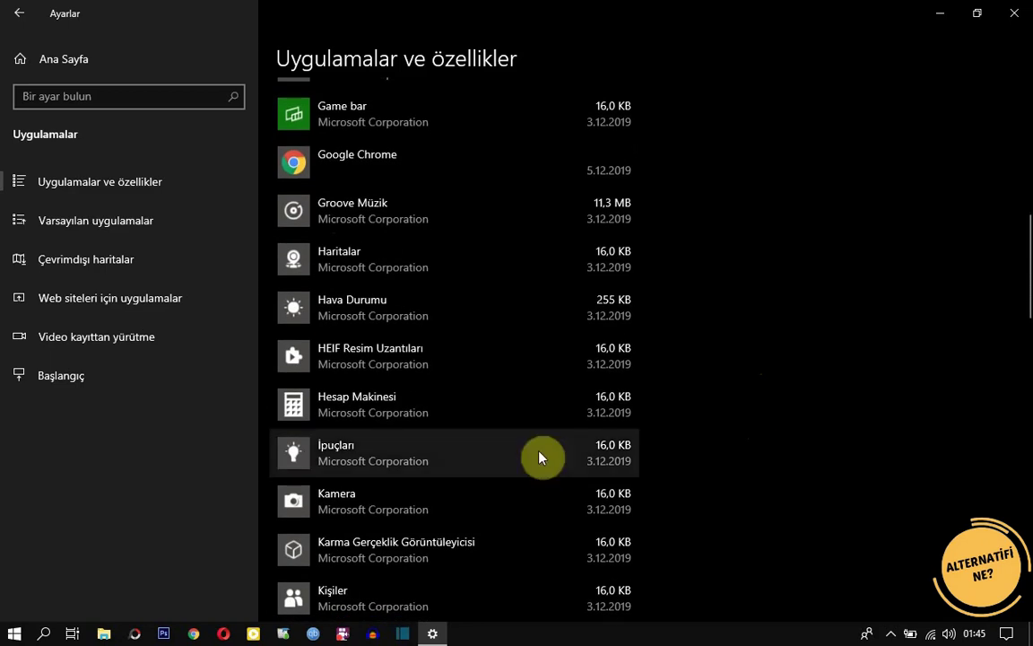
scroll(412, 455, "down", 2)
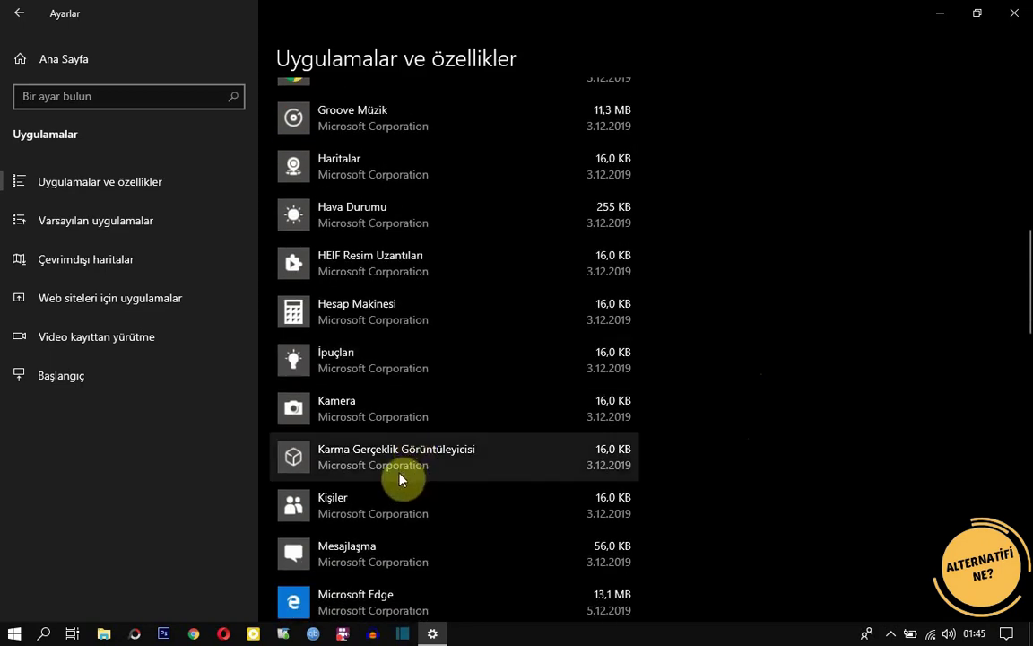
scroll(406, 556, "down", 4)
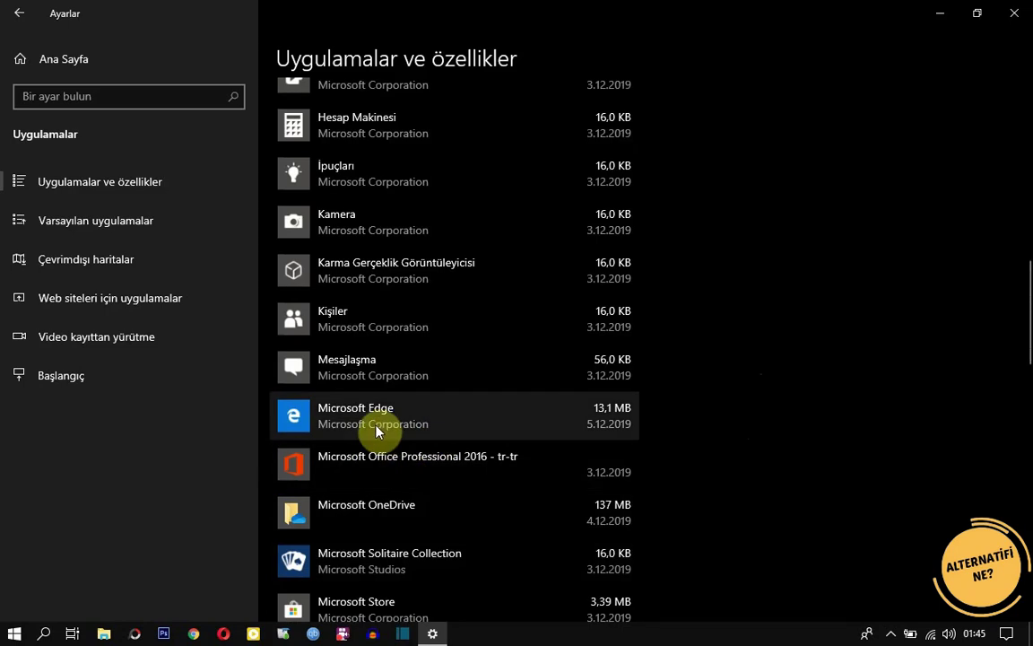
scroll(376, 431, "down", 2)
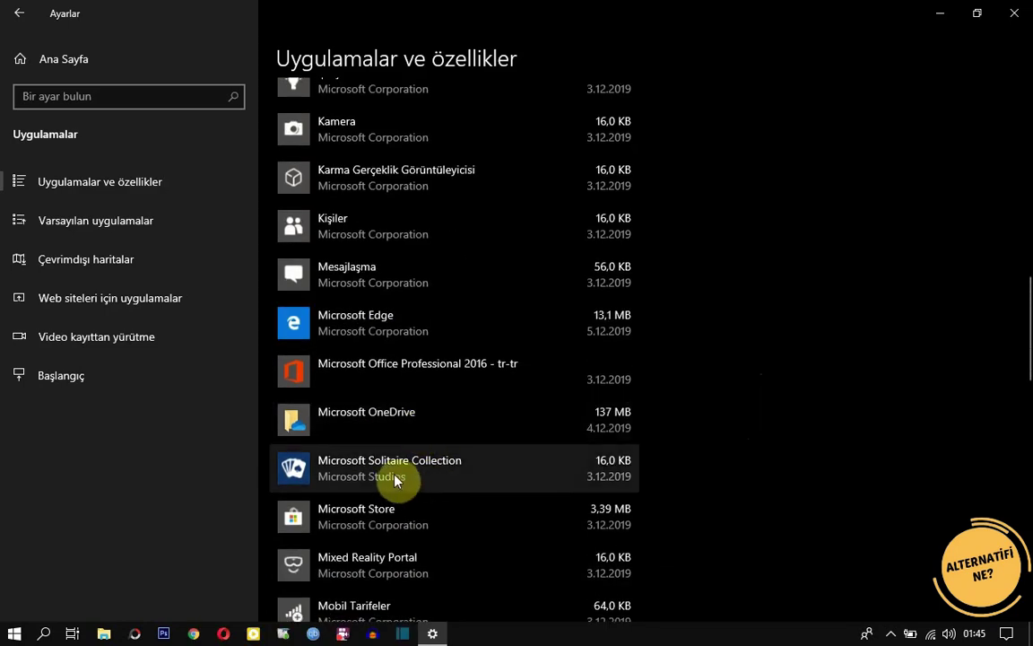
scroll(472, 535, "down", 4)
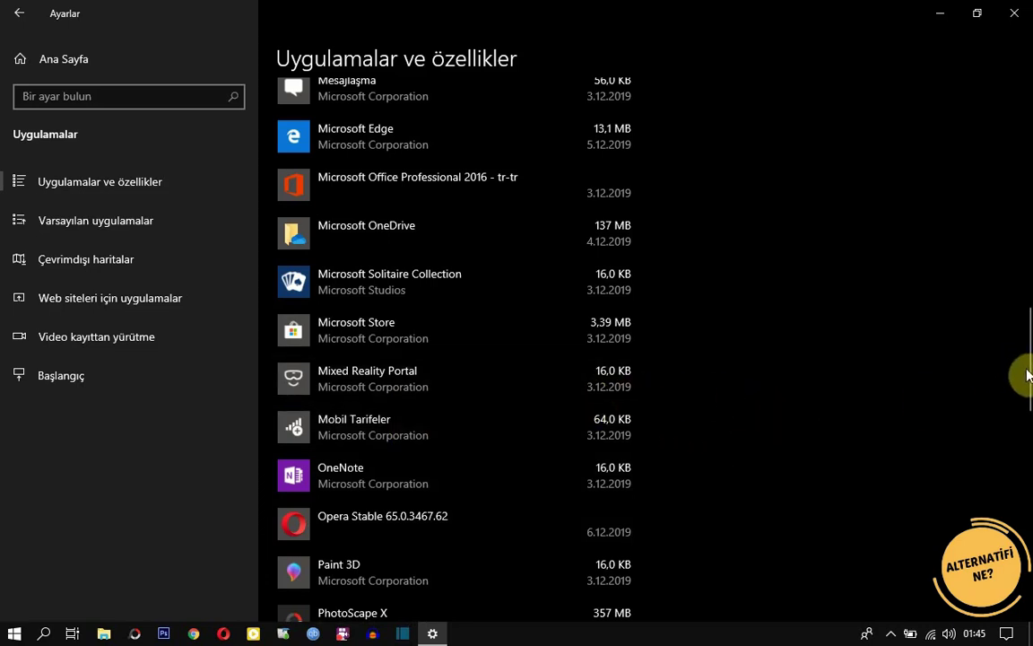
left_click_drag(1029, 375, 1014, 104)
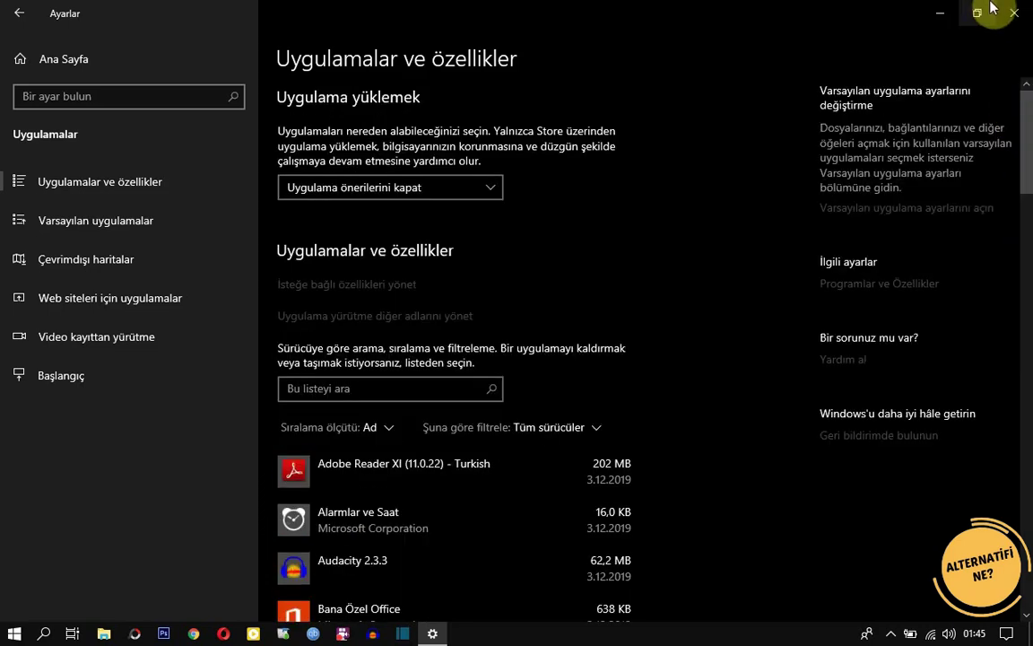
left_click(1014, 15)
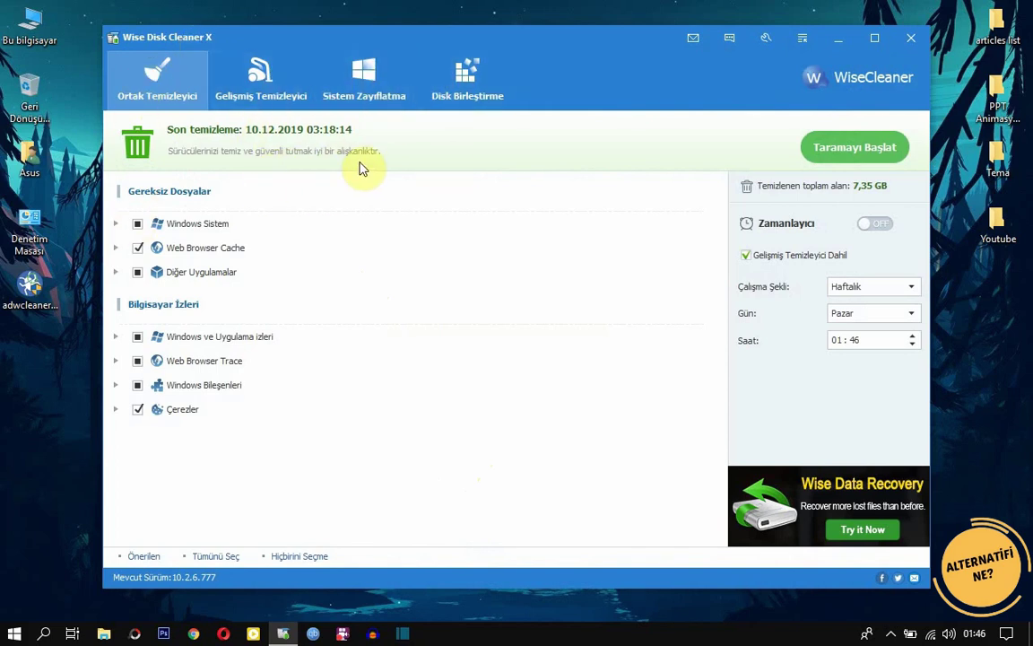
- In Wise Disk Cleaner X, analyze the fragmentation of Yerel Disk (C:) with the İncele option of Disk Birleştirme
left_click(457, 86)
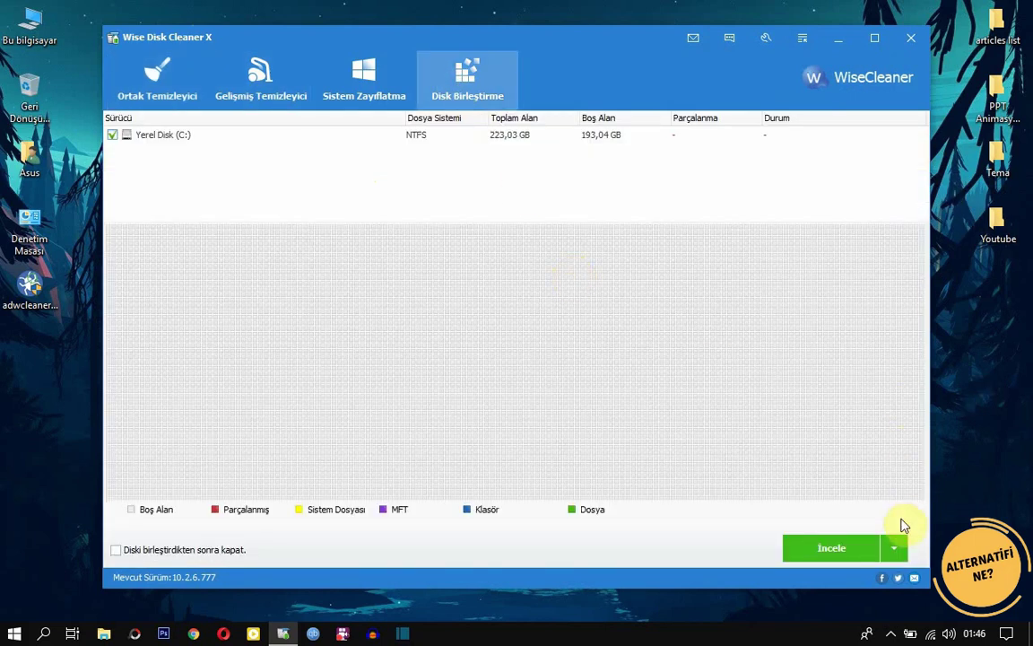
left_click(893, 547)
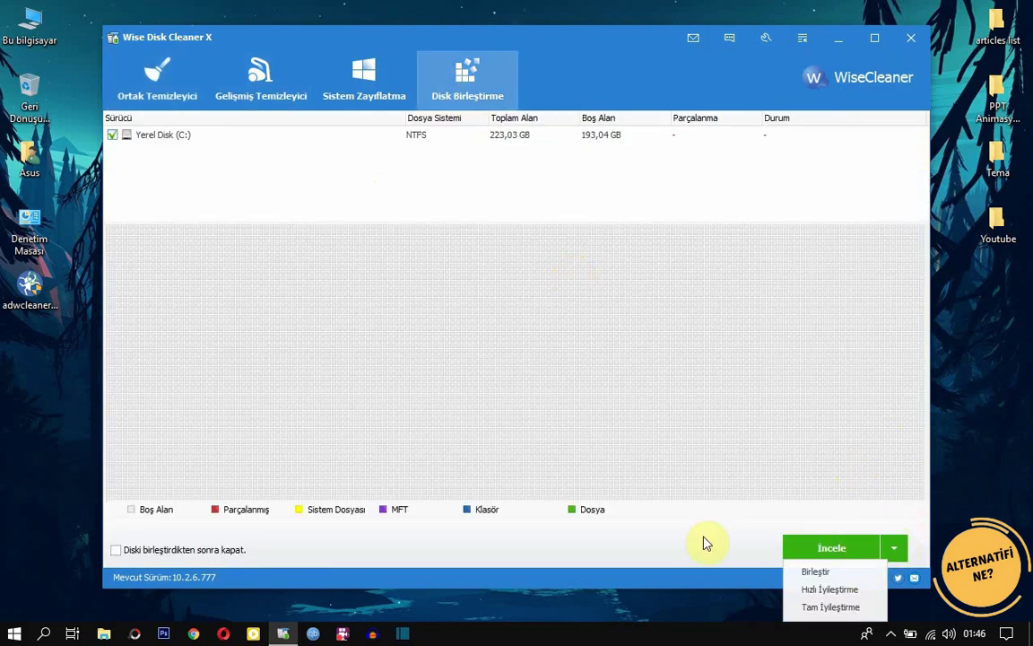
left_click(802, 545)
left_click(823, 546)
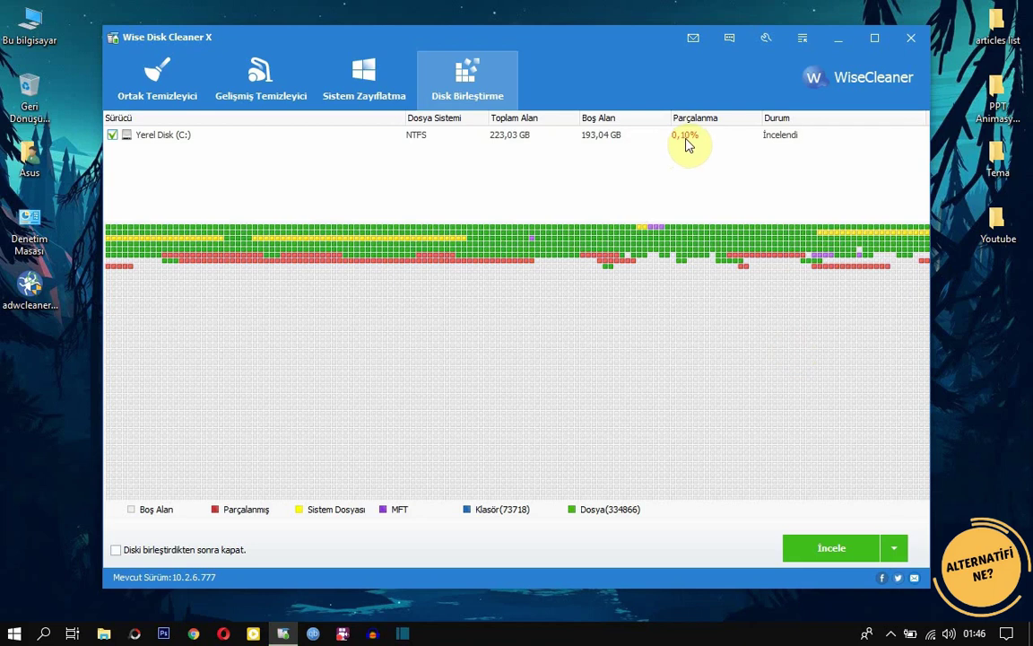
left_click(894, 547)
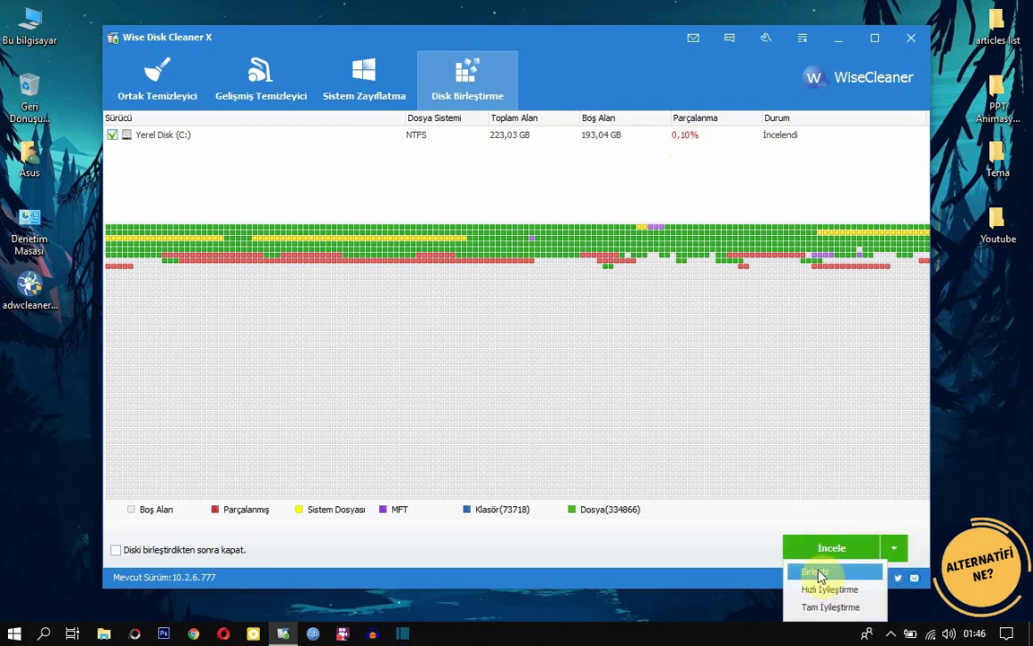
left_click(675, 540)
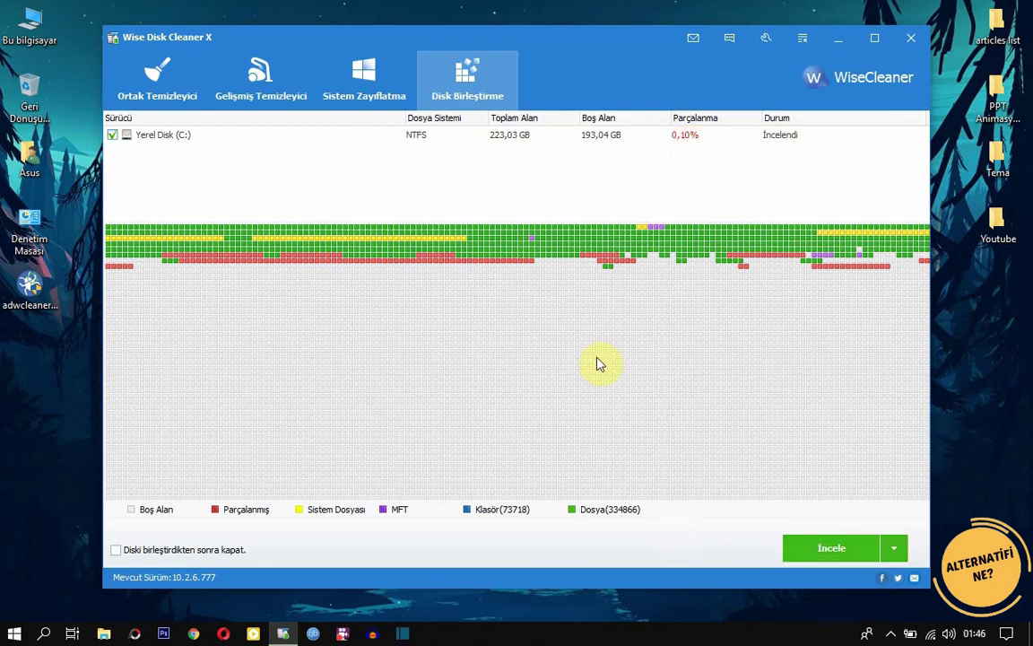
- Scan for unnecessary files and computer traces with Ortak Temizleyici and clean them, agreeing to close MSEdge
left_click(152, 72)
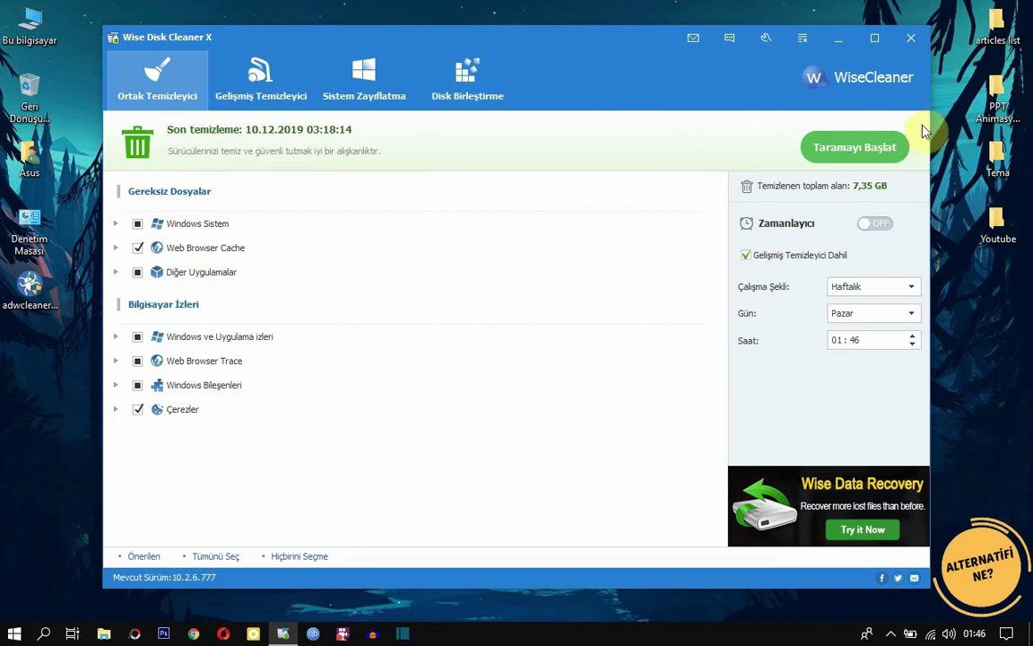
left_click(857, 146)
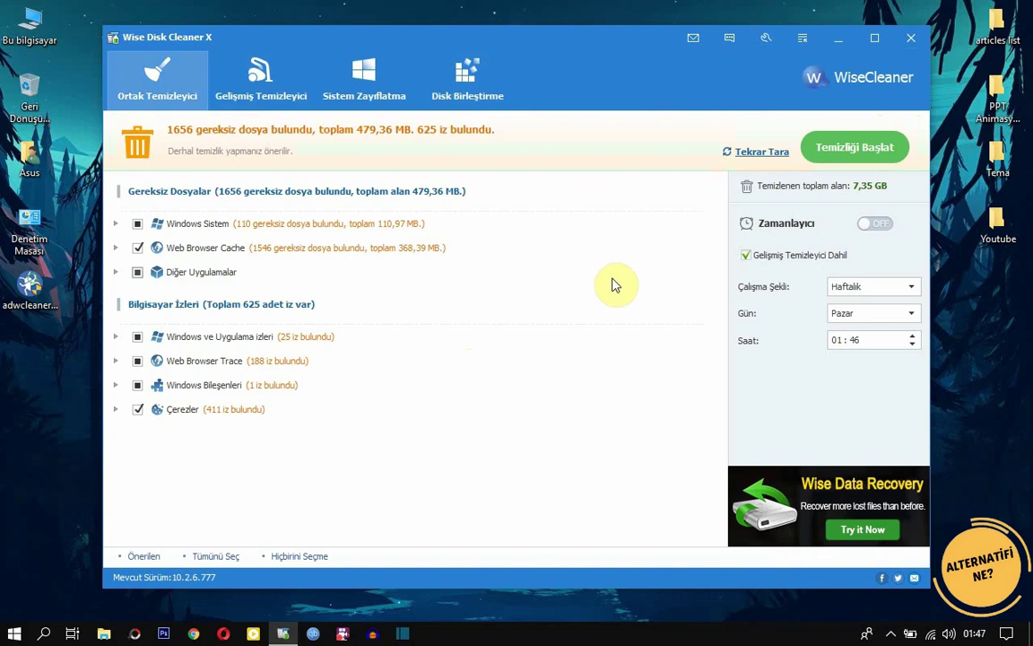
left_click(861, 147)
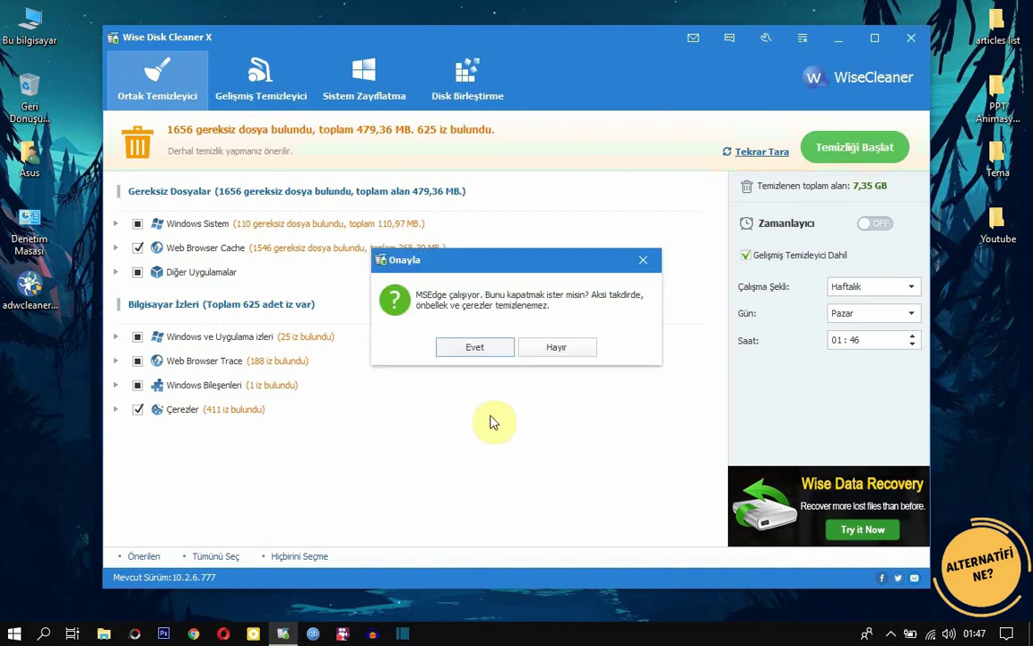
left_click(462, 348)
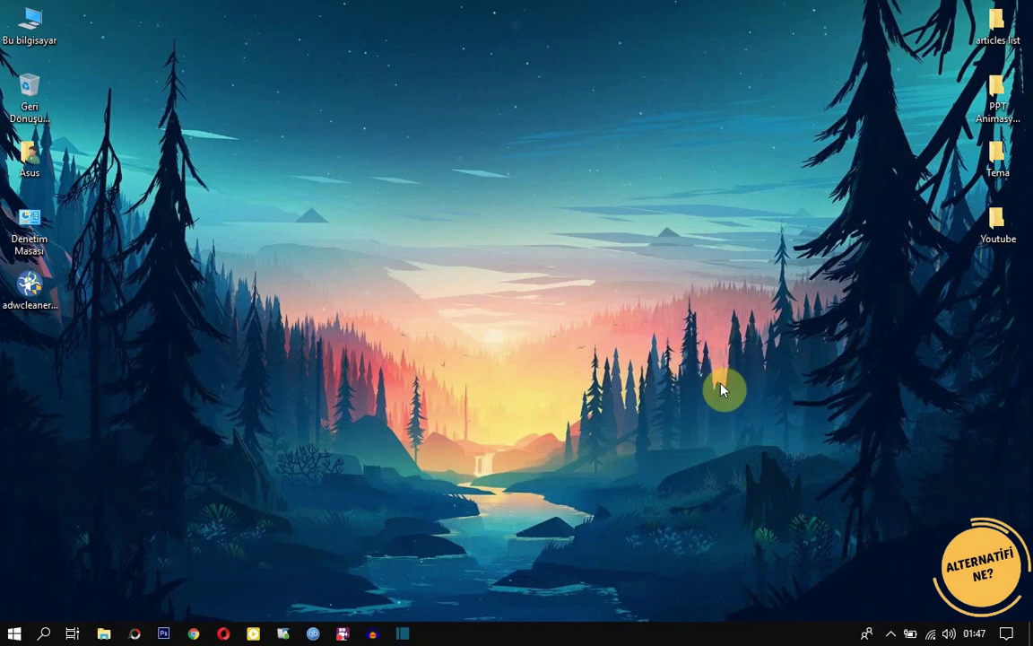
left_click(890, 633)
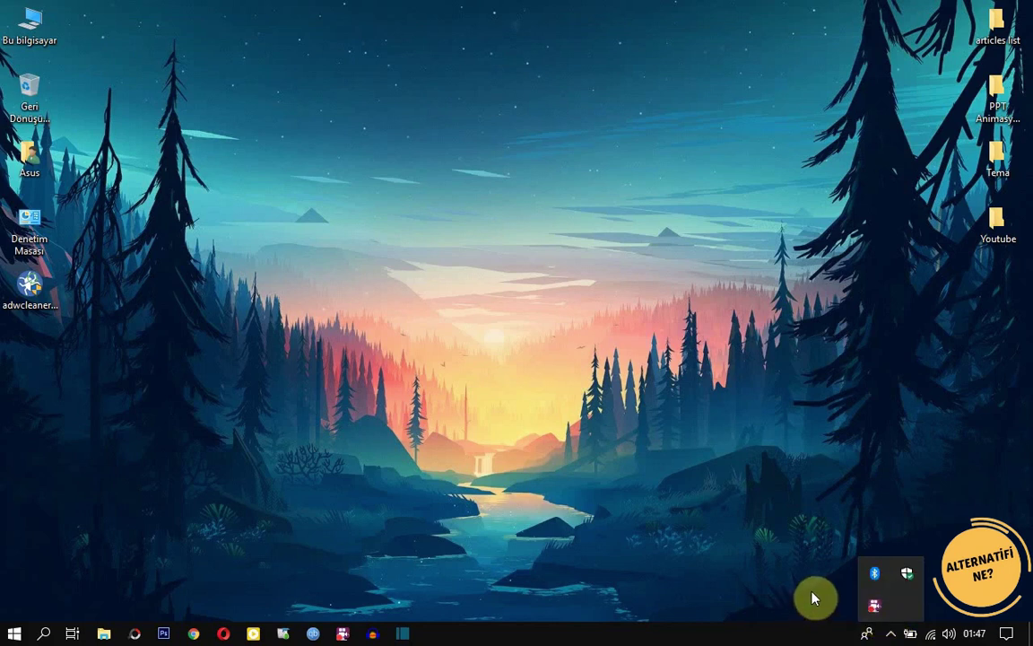
left_click(722, 508)
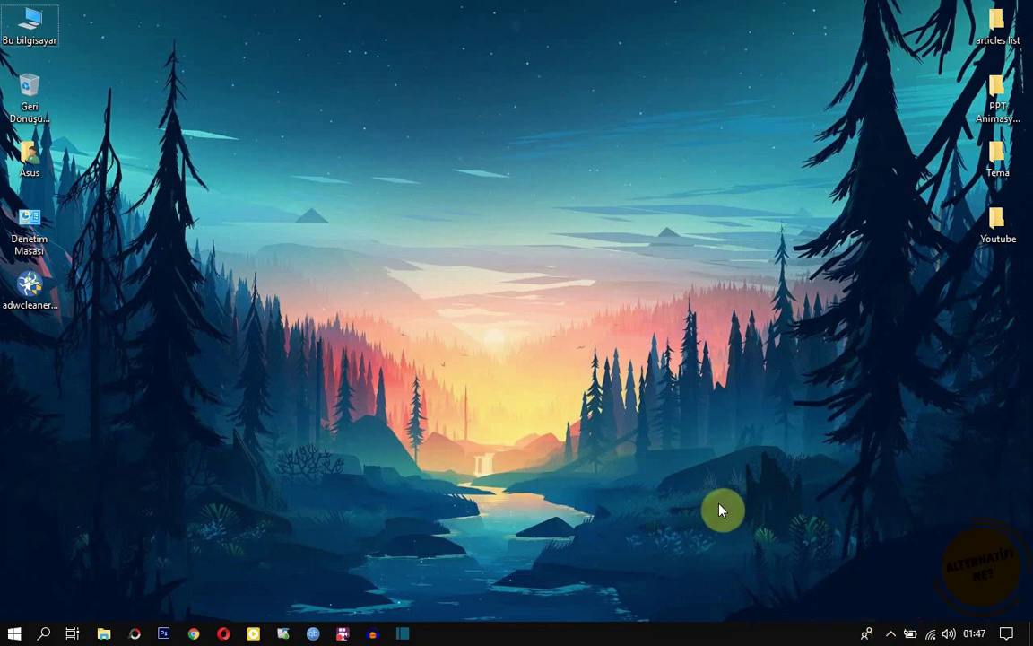